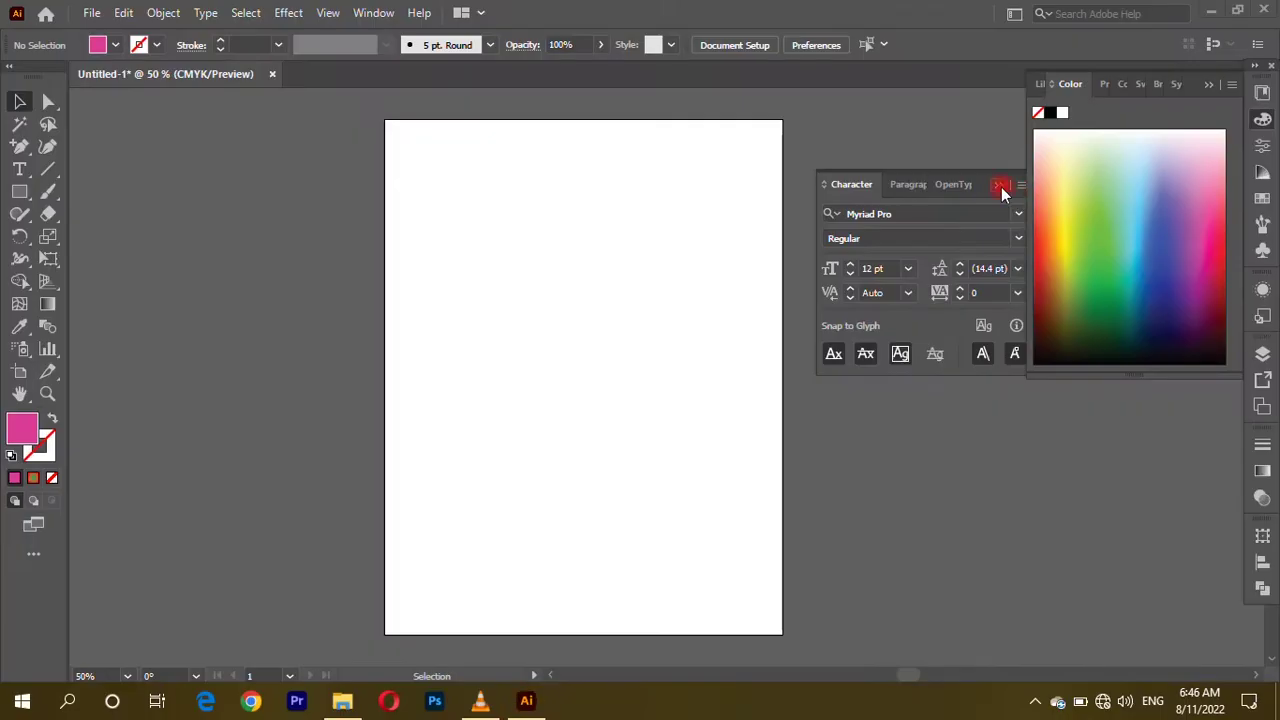
# Step: Draw a large circle in the page centre and fill it cyan
pyautogui.click(1006, 189)
pyautogui.click(20, 191)
pyautogui.moveTo(487, 262)
pyautogui.mouseDown()
pyautogui.moveTo(695, 486)
pyautogui.moveTo(730, 504)
pyautogui.mouseUp()
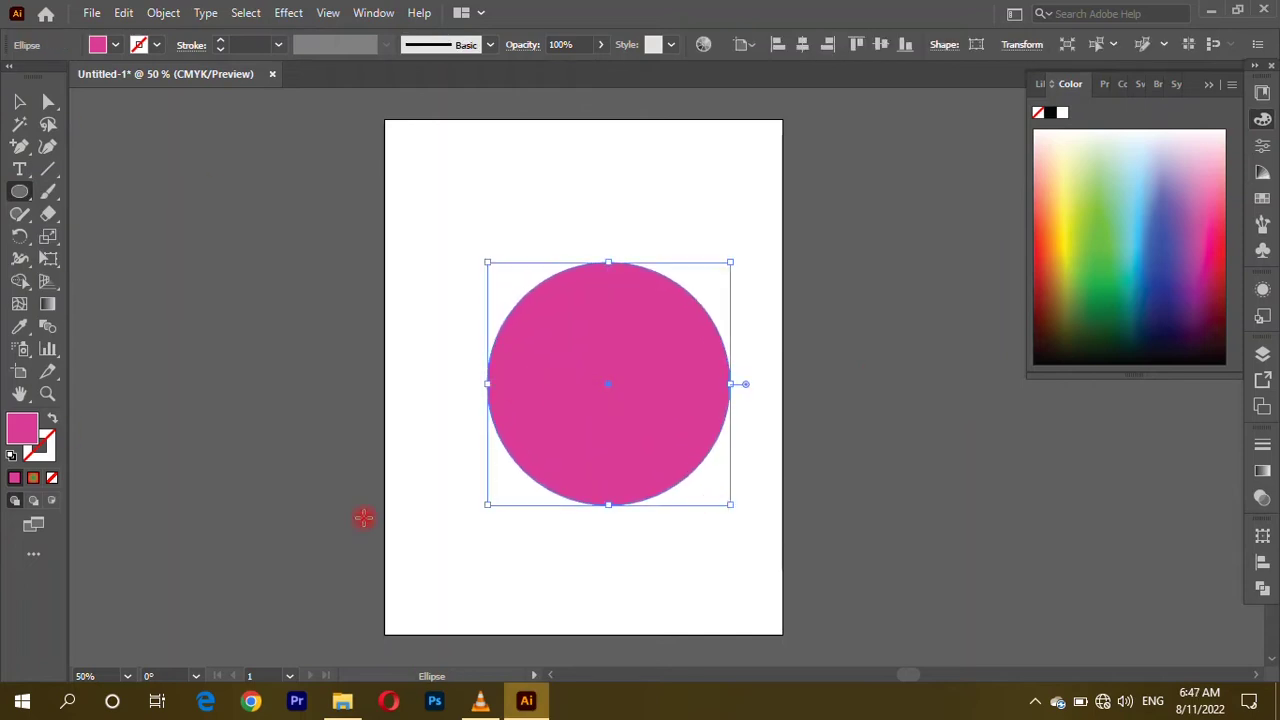
pyautogui.moveTo(1134, 305); pyautogui.dragTo(1164, 229)
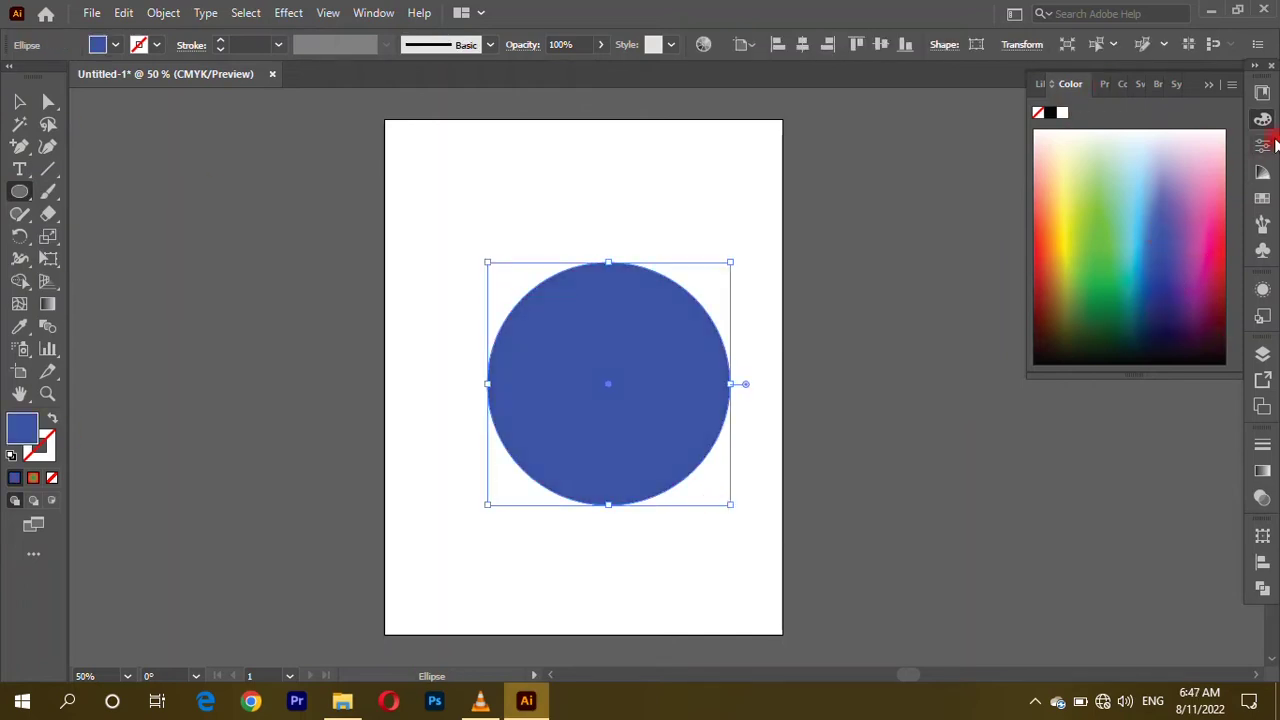
pyautogui.click(1262, 197)
pyautogui.click(1130, 143)
# Step: Shift the circle slightly left and make a smaller yellow copy for the inner circle
pyautogui.click(19, 101)
pyautogui.moveTo(622, 418); pyautogui.dragTo(601, 418)
pyautogui.moveTo(708, 504); pyautogui.dragTo(710, 487)
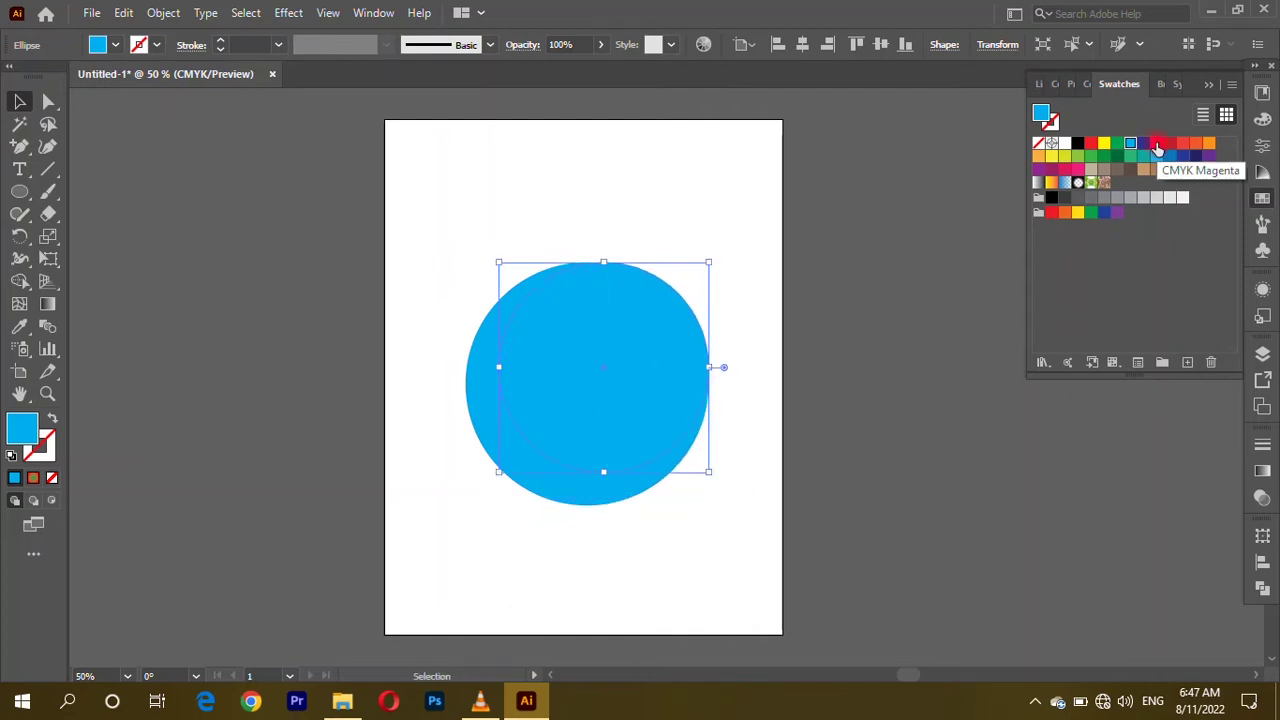
pyautogui.click(1104, 143)
# Step: Align the cyan and yellow circles on their horizontal and vertical centres
pyautogui.moveTo(414, 237); pyautogui.dragTo(720, 515)
pyautogui.click(738, 44)
pyautogui.click(575, 97)
pyautogui.click(698, 97)
pyautogui.click(866, 401)
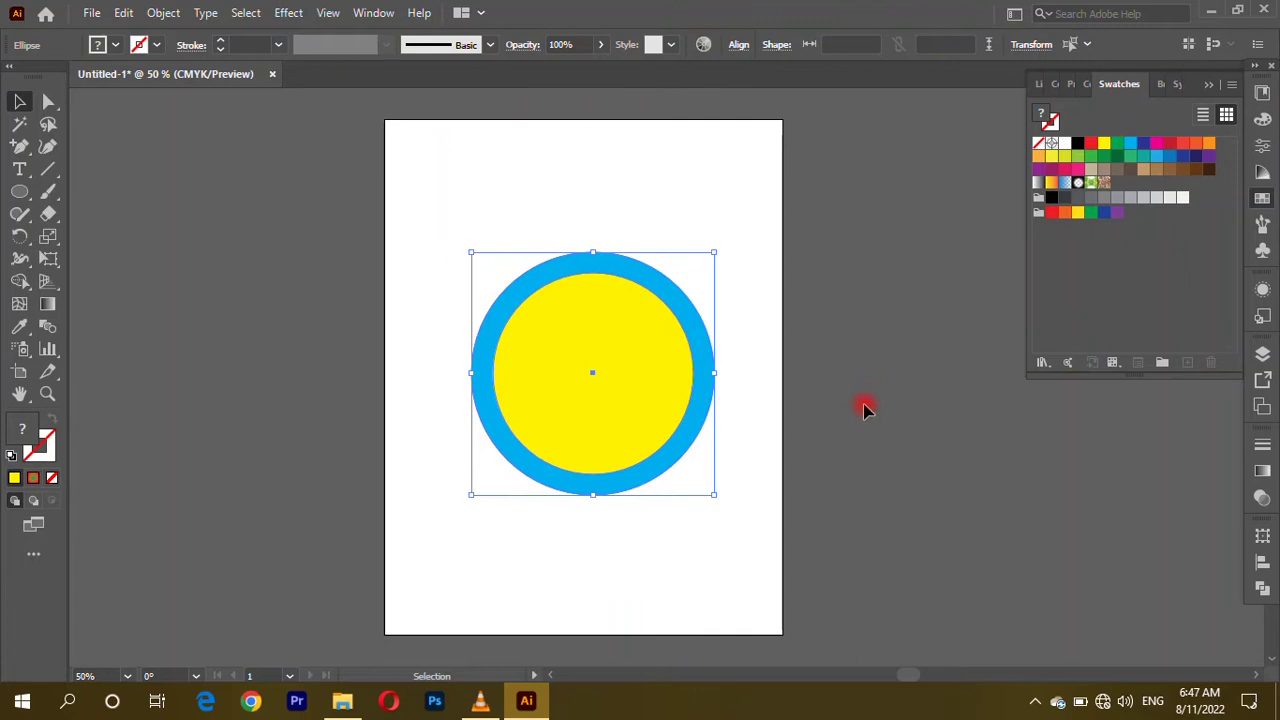
# Step: Draw a small yellow circle near the page corner
pyautogui.hotkey('ctrl', '1')
pyautogui.press('l')
pyautogui.moveTo(163, 188); pyautogui.dragTo(200, 210)
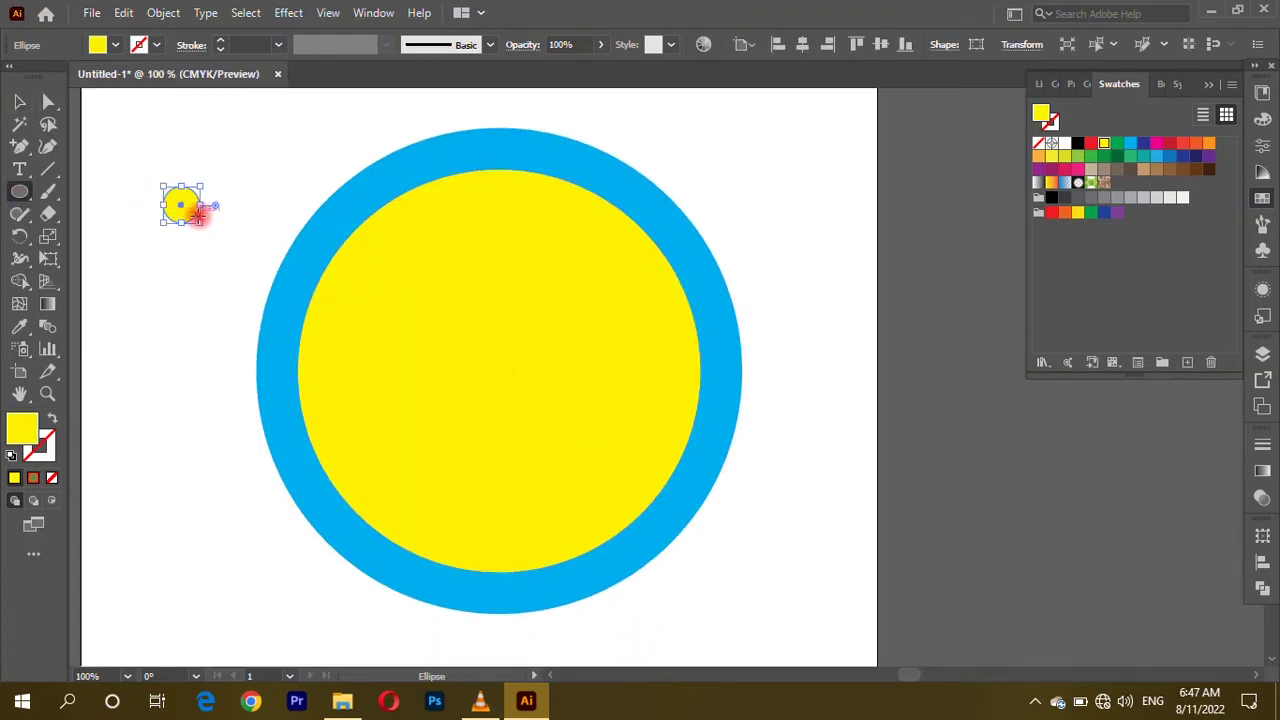
# Step: Enlarge the small circle and place an overlapping red-filled duplicate to its right
pyautogui.scroll(3, 200, 206)
pyautogui.moveTo(209, 274); pyautogui.dragTo(271, 323)
pyautogui.press('v')
pyautogui.hotkey('ctrl', 't')
pyautogui.moveTo(140, 196)
pyautogui.mouseDown()
pyautogui.moveTo(165, 207)
pyautogui.moveTo(228, 196)
pyautogui.mouseUp()
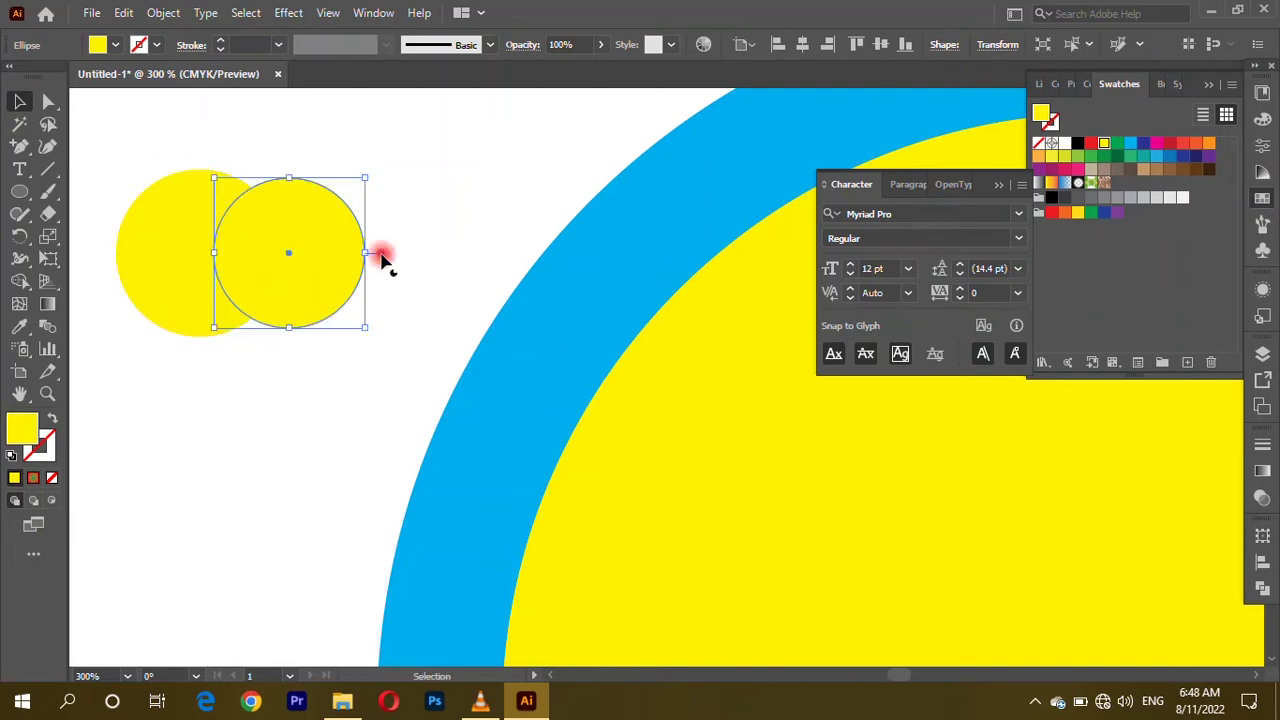
pyautogui.click(1104, 143)
# Step: Shrink the yellow circle onto the red one and align their centres
pyautogui.rightClick(318, 250)
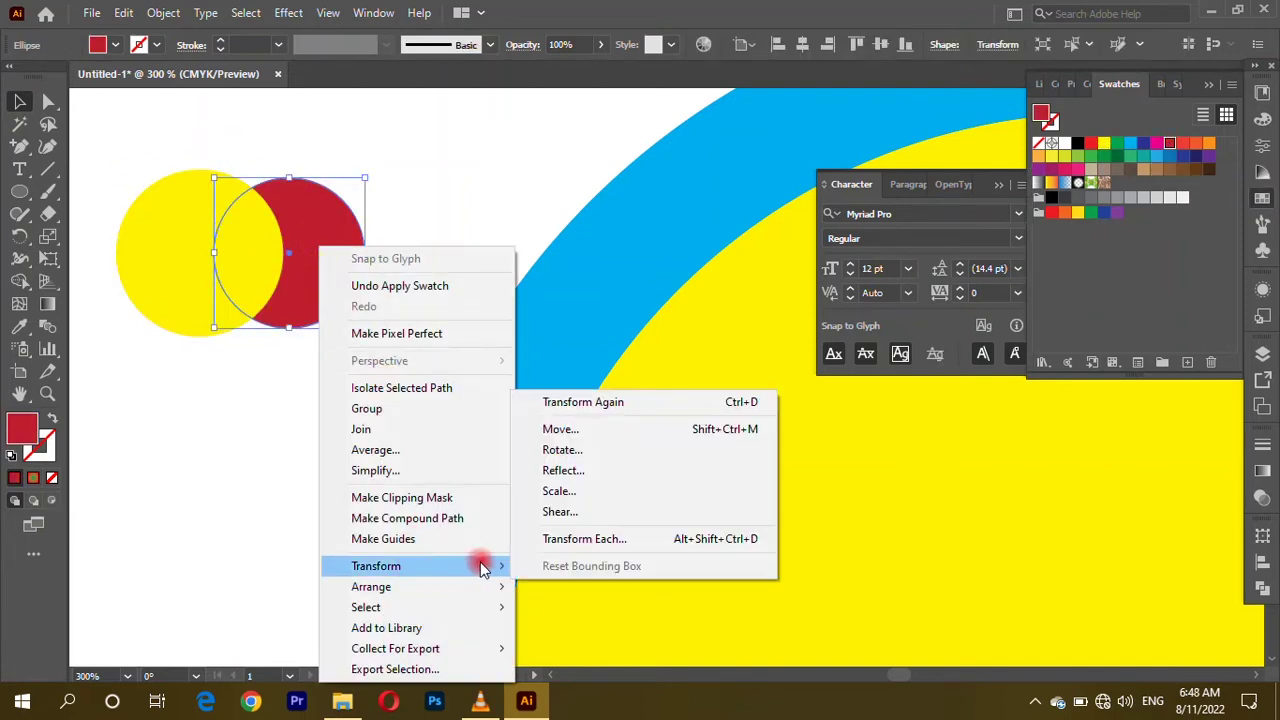
pyautogui.click(370, 410)
pyautogui.moveTo(191, 242); pyautogui.dragTo(274, 243)
pyautogui.moveTo(364, 335); pyautogui.dragTo(336, 306)
pyautogui.keyDown('shift'); pyautogui.click(352, 295); pyautogui.keyUp('shift')
pyautogui.click(643, 47)
pyautogui.click(698, 97)
pyautogui.click(632, 97)
# Step: Resize the yellow circle to leave a red rim and move the pair onto the blue ring
pyautogui.hotkey('ctrl', '-')
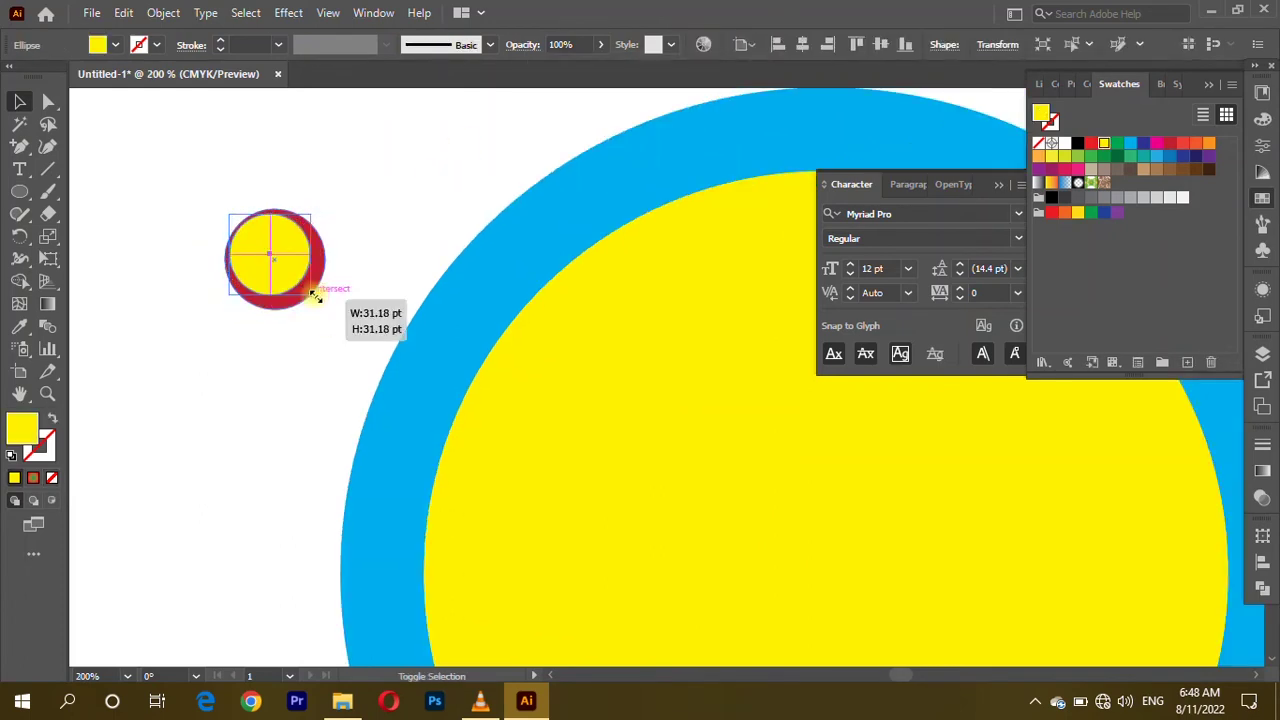
pyautogui.moveTo(313, 295); pyautogui.dragTo(312, 294)
pyautogui.keyDown('shift'); pyautogui.click(302, 292); pyautogui.keyUp('shift')
pyautogui.click(687, 47)
pyautogui.click(686, 98)
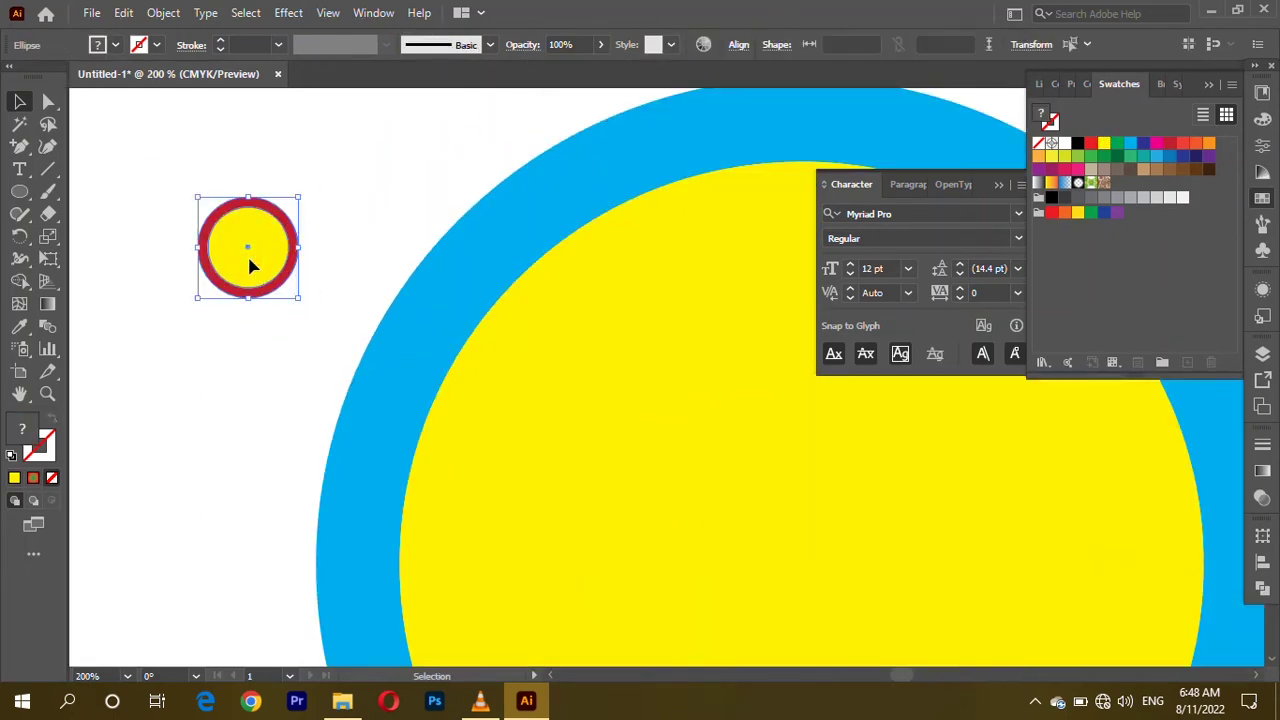
pyautogui.moveTo(250, 265); pyautogui.dragTo(463, 327)
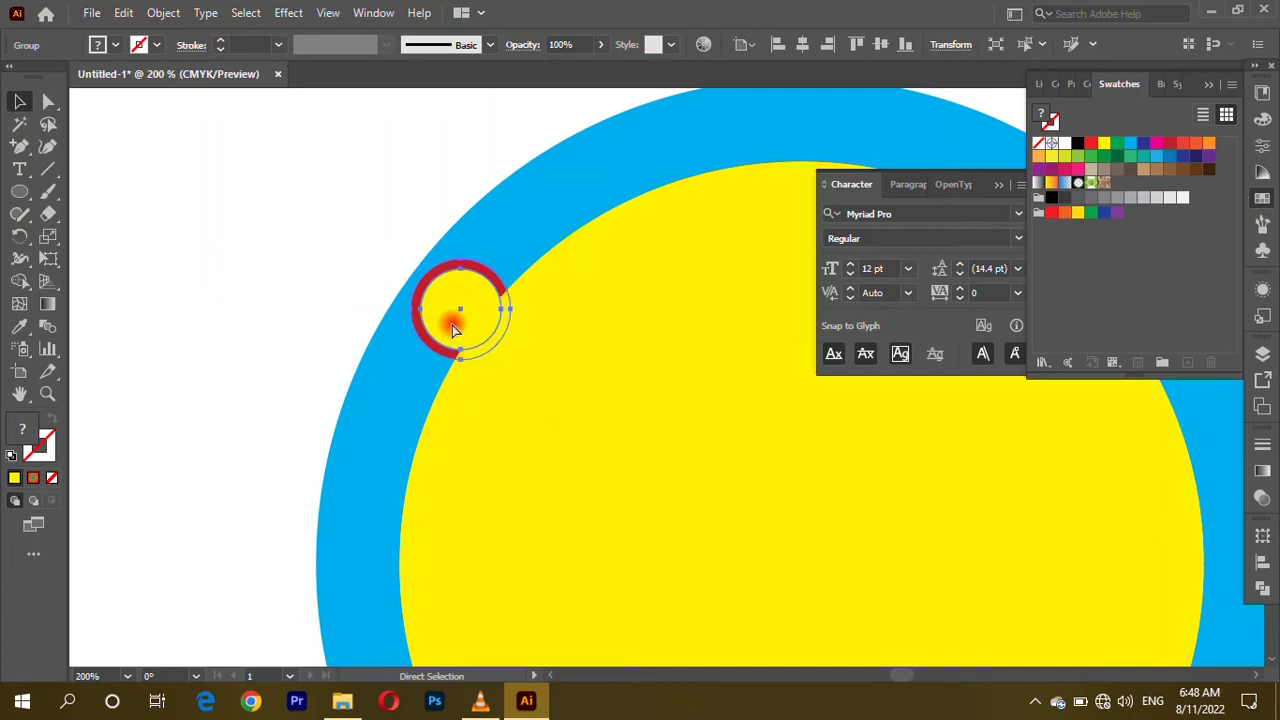
# Step: Copy the red-rimmed circle at 30° around the big circle's centre and repeat with Ctrl+D
pyautogui.hotkey('ctrl', '0')
pyautogui.scroll(2, 228, 283)
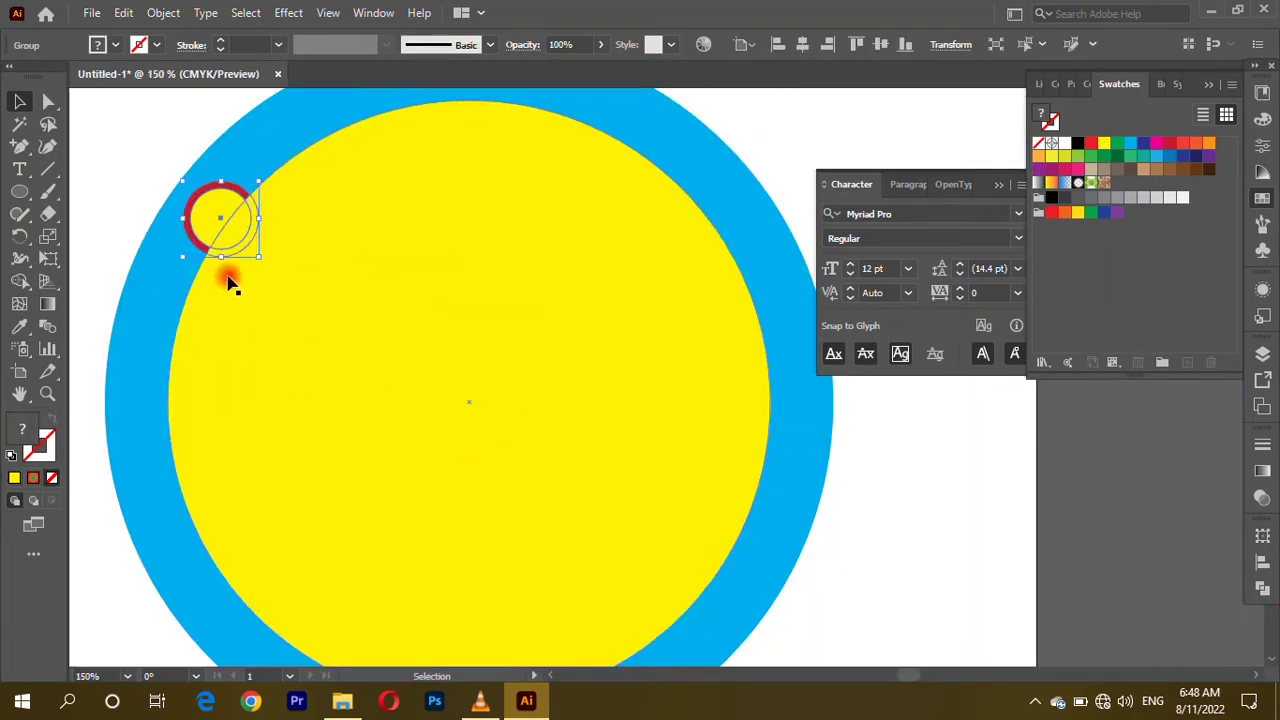
pyautogui.keyDown('alt'); pyautogui.click(469, 401); pyautogui.keyUp('alt')
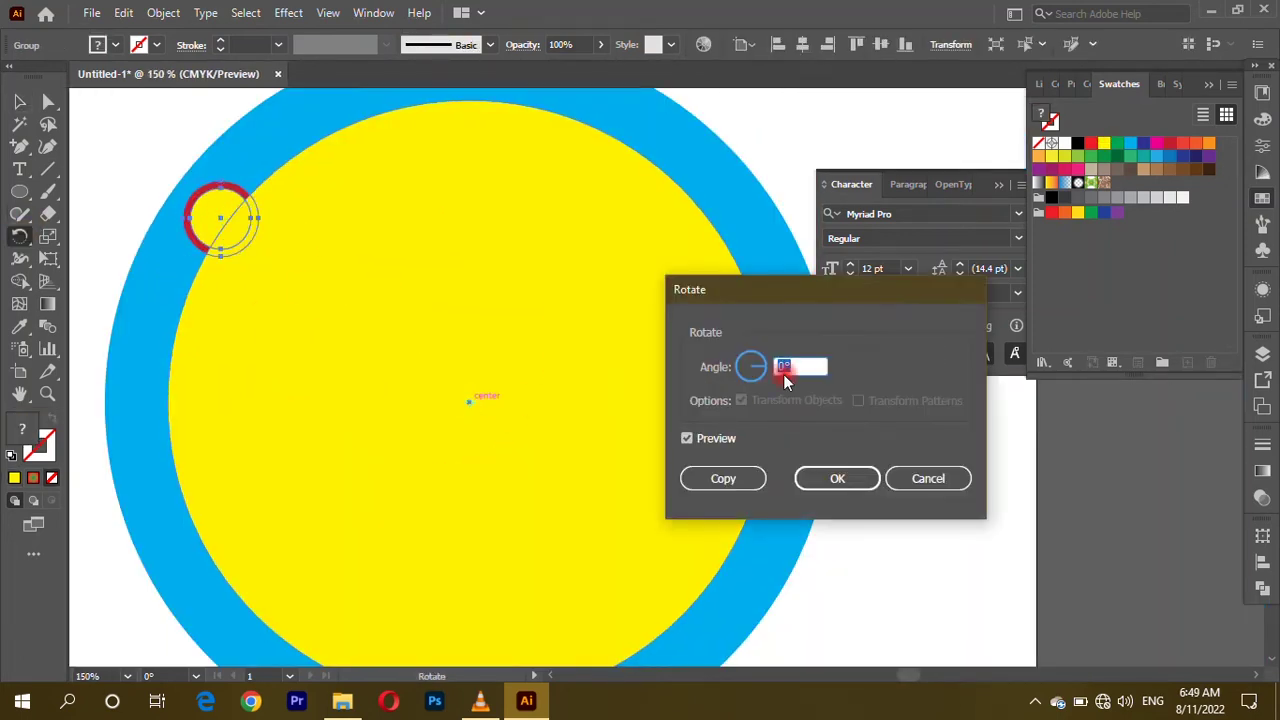
pyautogui.click(748, 477)
pyautogui.hotkey('ctrl', 'd')
pyautogui.hotkey('ctrl', 'd')
pyautogui.hotkey('ctrl', 'd')
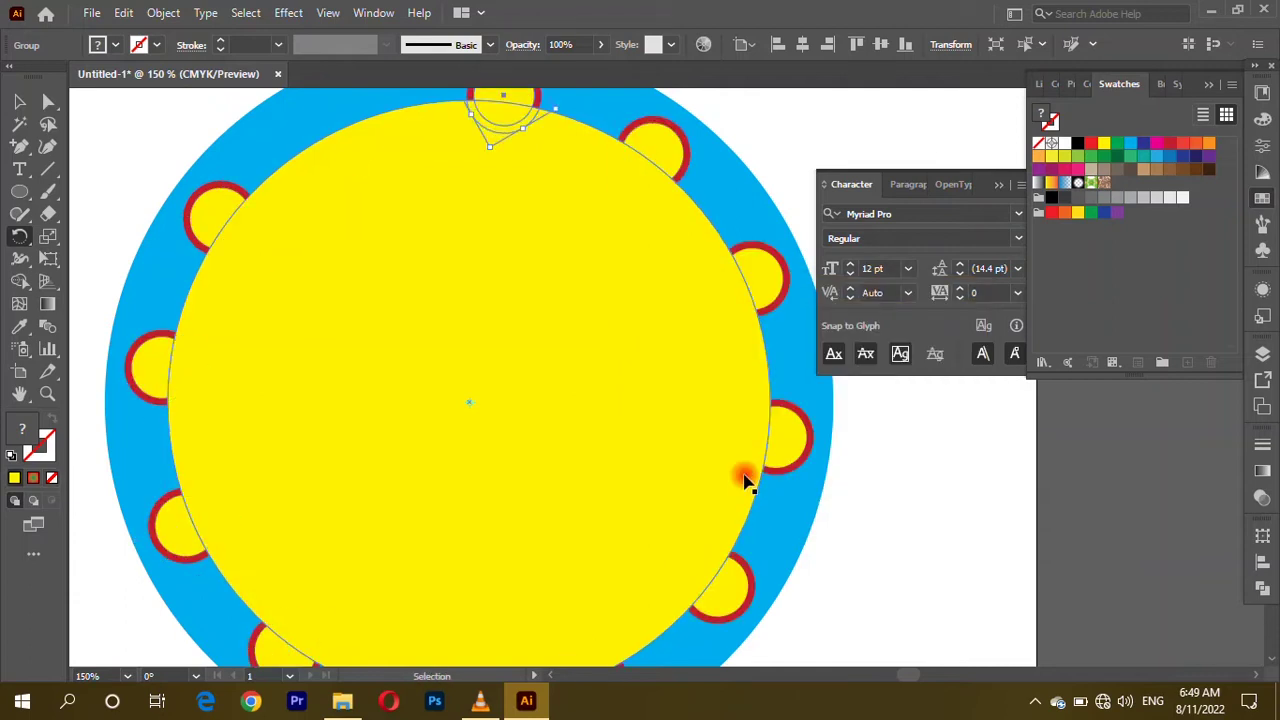
pyautogui.hotkey('ctrl', '0')
# Step: Draw a new yellow circle above the mandala
pyautogui.press('v')
pyautogui.hotkey('ctrl', '=')
pyautogui.moveTo(580, 440); pyautogui.dragTo(434, 423)
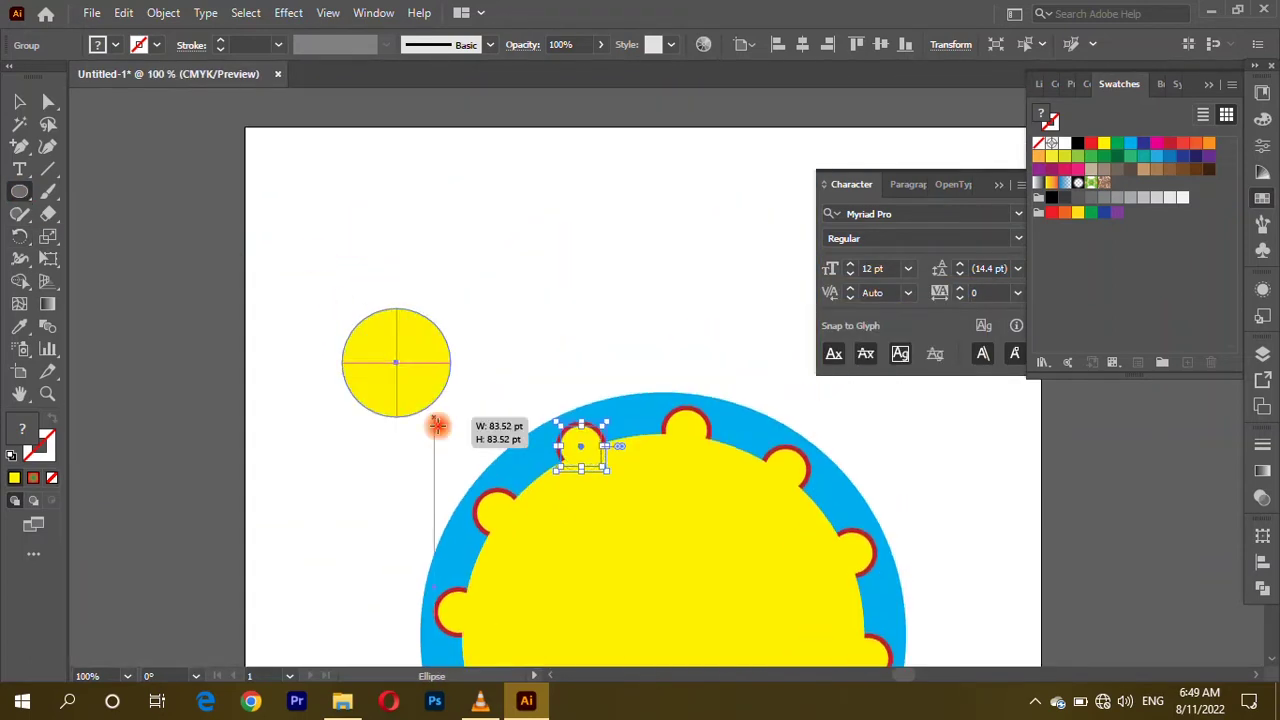
# Step: Overlap two circles and remove the side crescents with Shape Builder to form a lens
pyautogui.moveTo(361, 365); pyautogui.dragTo(286, 366)
pyautogui.keyDown('shift'); pyautogui.click(291, 329); pyautogui.keyUp('shift')
pyautogui.hotkey('shift', 'm')
pyautogui.keyDown('alt'); pyautogui.click(229, 331); pyautogui.keyUp('alt')
pyautogui.keyDown('alt'); pyautogui.click(480, 340); pyautogui.keyUp('alt')
pyautogui.press('a')
pyautogui.hotkey('ctrl', '=')
pyautogui.click(80, 454)
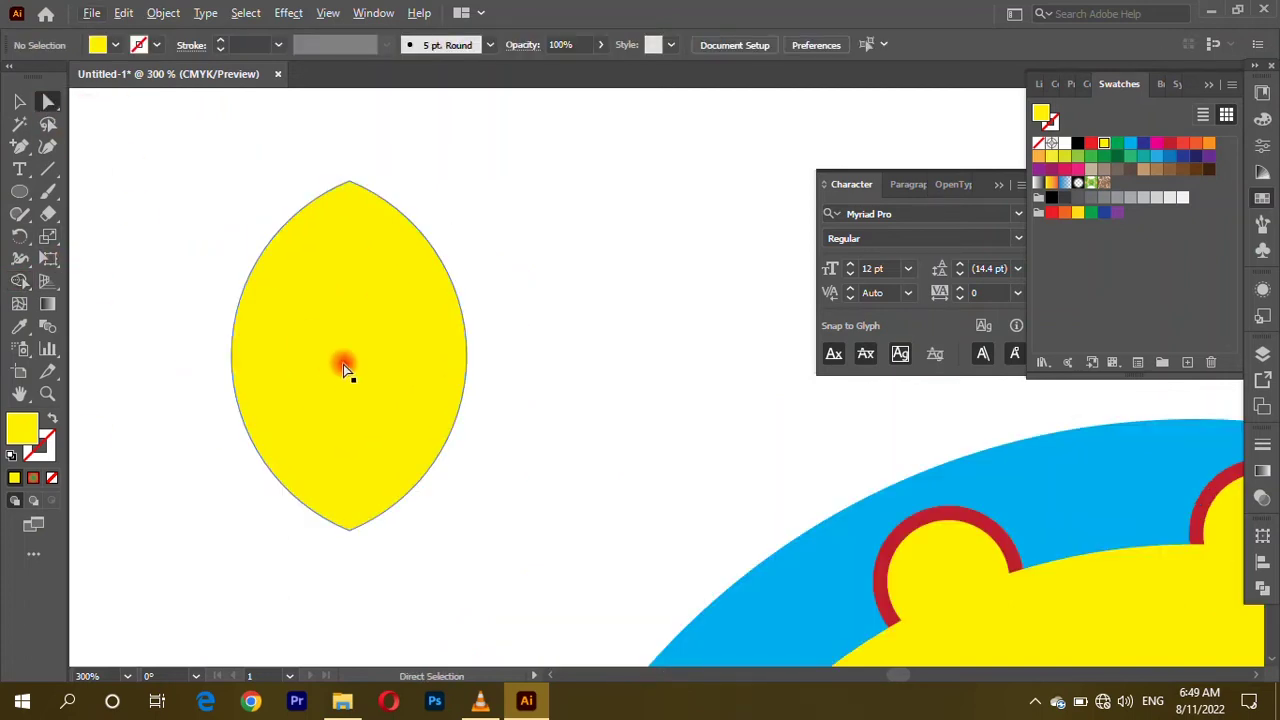
# Step: Place a magenta lens copy lower down and copy the yellow lens over it
pyautogui.moveTo(330, 362); pyautogui.dragTo(357, 421)
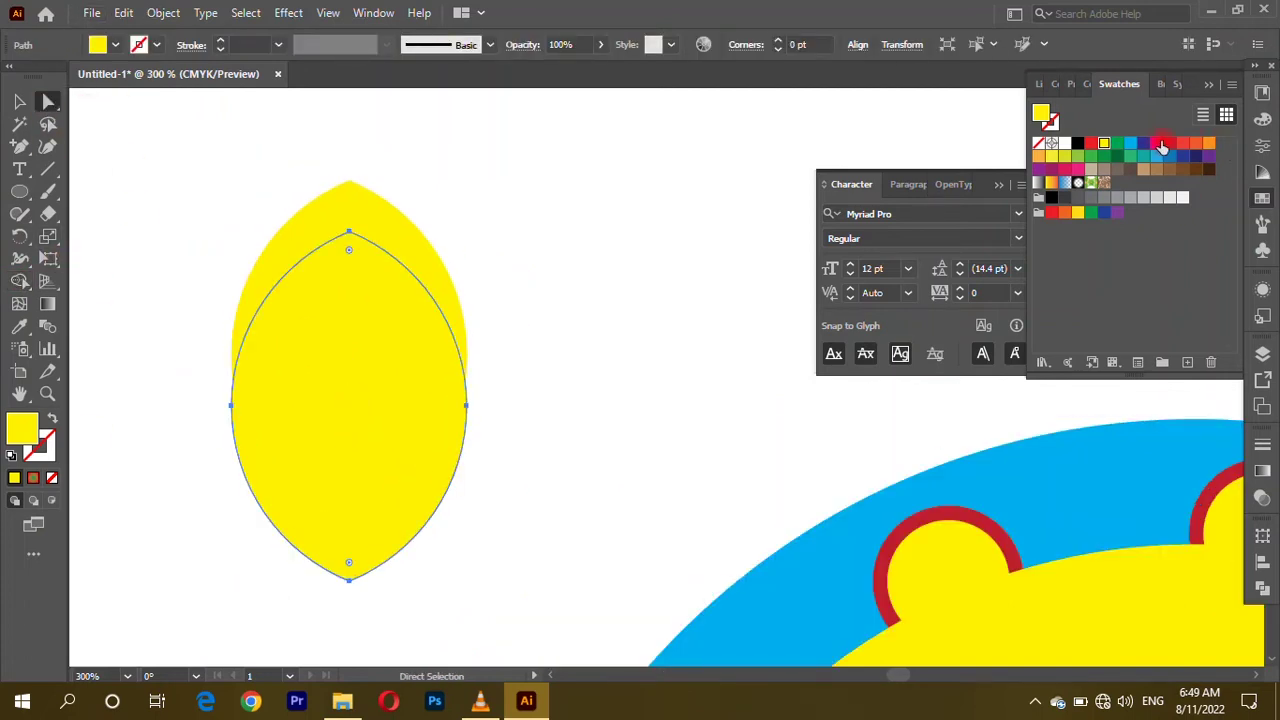
pyautogui.click(1163, 147)
pyautogui.click(494, 194)
pyautogui.click(350, 420)
pyautogui.moveTo(357, 378); pyautogui.dragTo(357, 440)
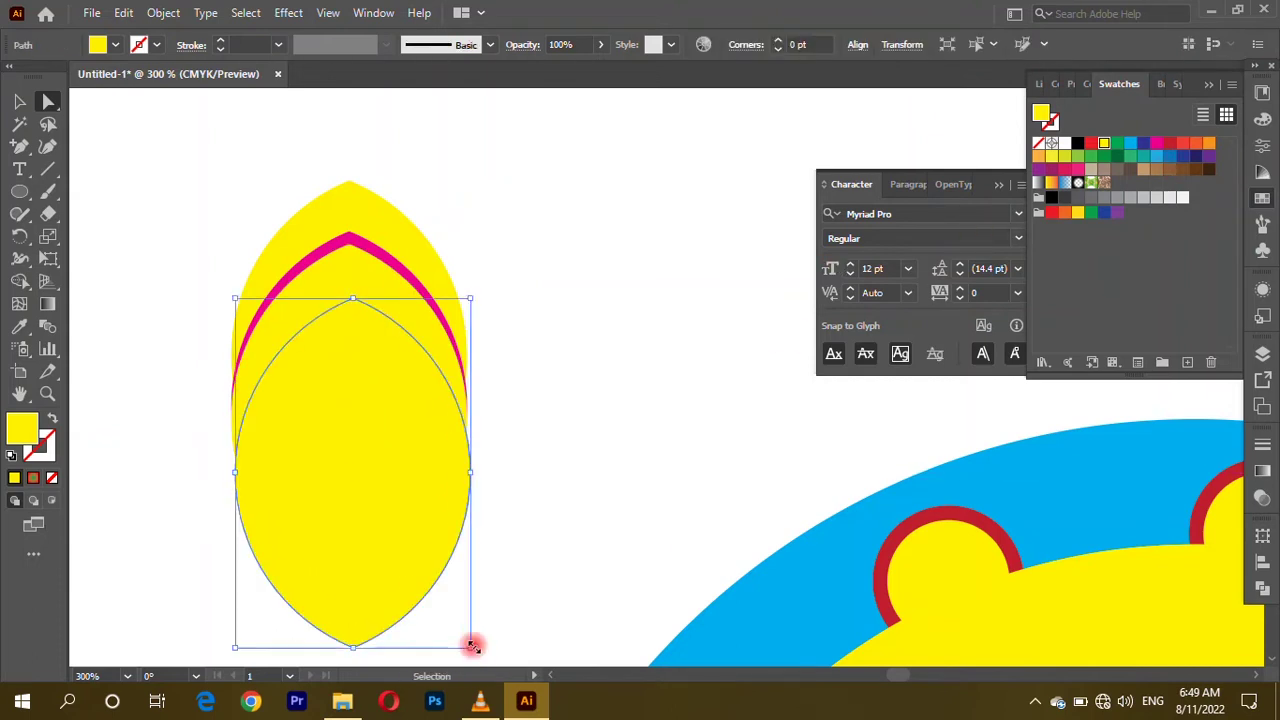
# Step: Shrink a yellow-green inner lens and resize the yellow lens to thicken the magenta band
pyautogui.moveTo(476, 652); pyautogui.dragTo(424, 584)
pyautogui.moveTo(348, 510); pyautogui.dragTo(360, 522)
pyautogui.click(1064, 156)
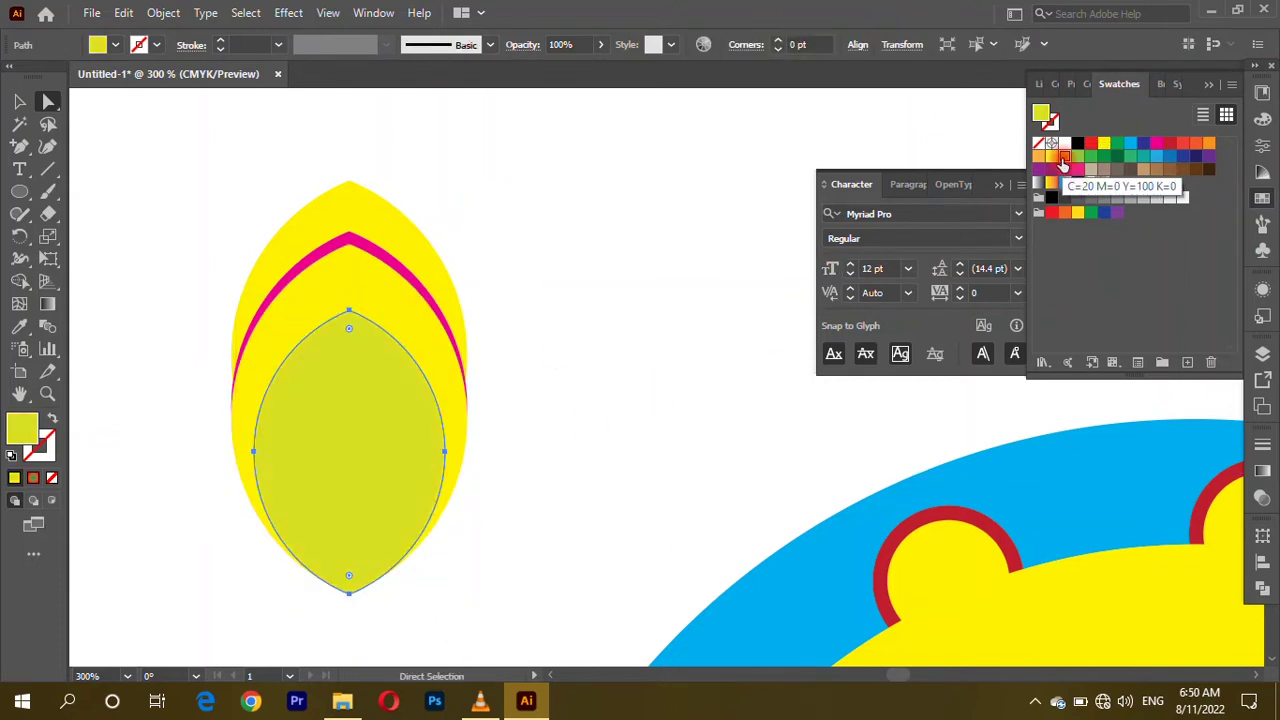
pyautogui.hotkey('ctrl', 'shift', 'a')
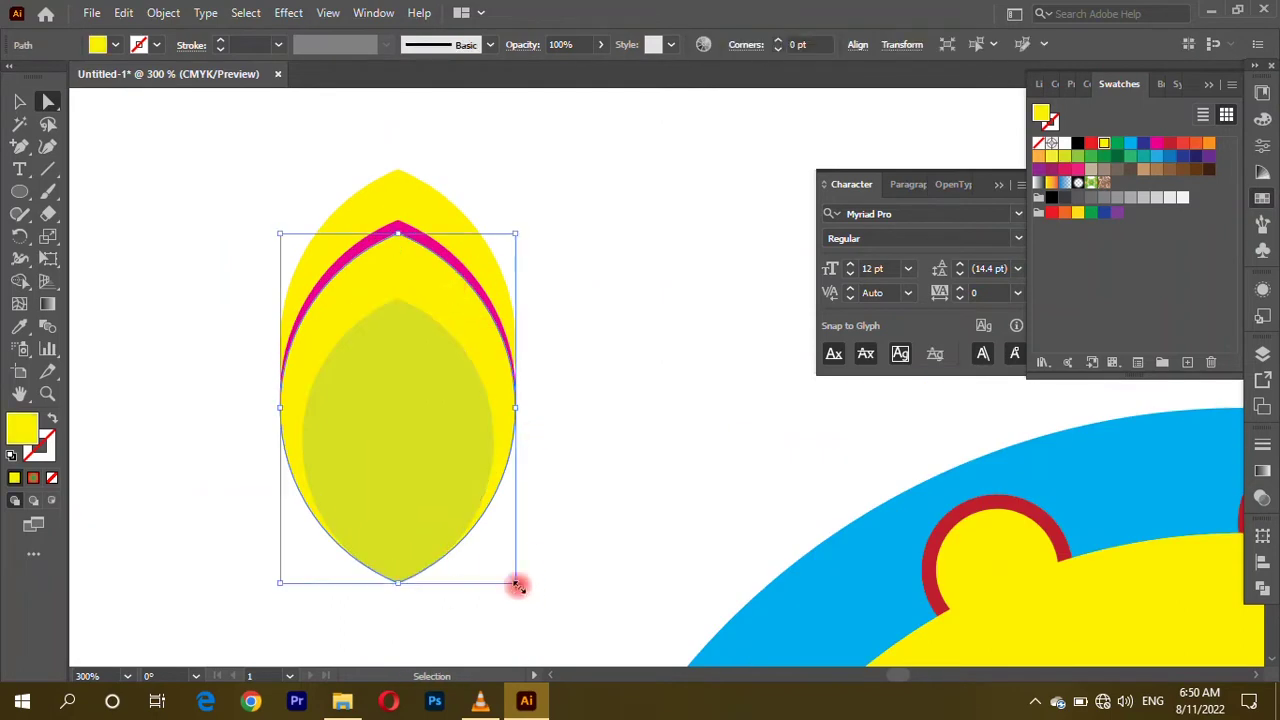
pyautogui.moveTo(524, 591); pyautogui.dragTo(491, 486)
pyautogui.moveTo(400, 400); pyautogui.dragTo(409, 291)
pyautogui.hotkey('ctrl', 'shift', 'a')
# Step: Select all the lens layers together as one petal
pyautogui.scroll(-2, 584, 329)
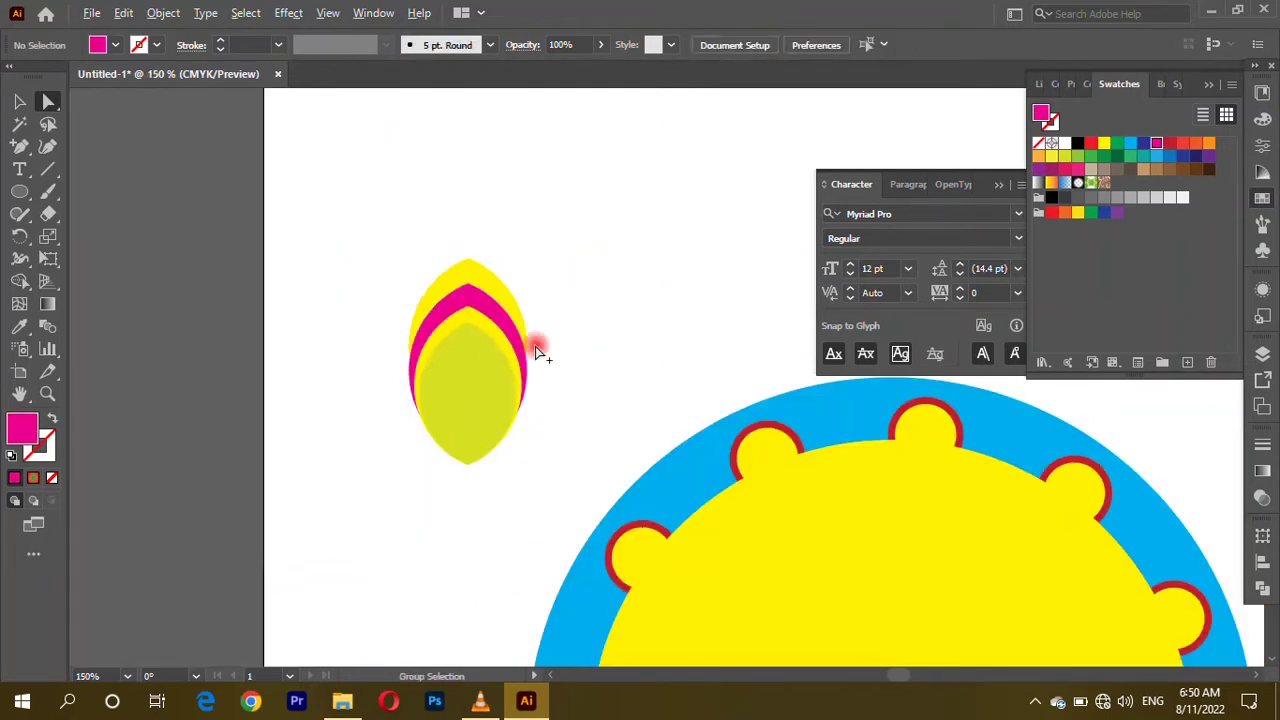
pyautogui.press('v')
pyautogui.moveTo(357, 180)
pyautogui.mouseDown()
pyautogui.moveTo(530, 436)
pyautogui.moveTo(277, 255)
pyautogui.moveTo(457, 277)
pyautogui.mouseUp()
pyautogui.hotkey('ctrl', '0')
pyautogui.hotkey('ctrl', '1')
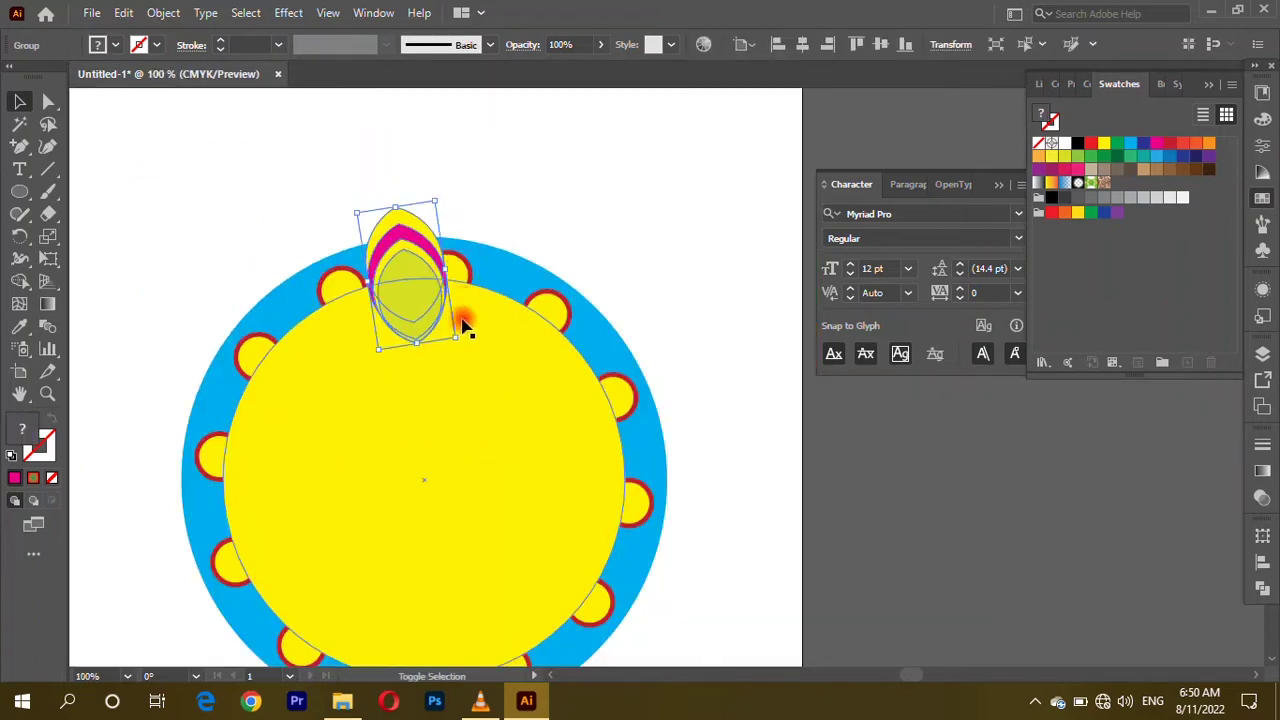
# Step: Nudge the petal onto the top edge of the circle
pyautogui.scroll(3, 406, 286)
pyautogui.moveTo(371, 314); pyautogui.dragTo(374, 328)
pyautogui.scroll(-2, 377, 335)
pyautogui.scroll(-2, 377, 335)
# Step: Copy the petal at 30° around the mandala centre and repeat with Ctrl+D
pyautogui.click(19, 236)
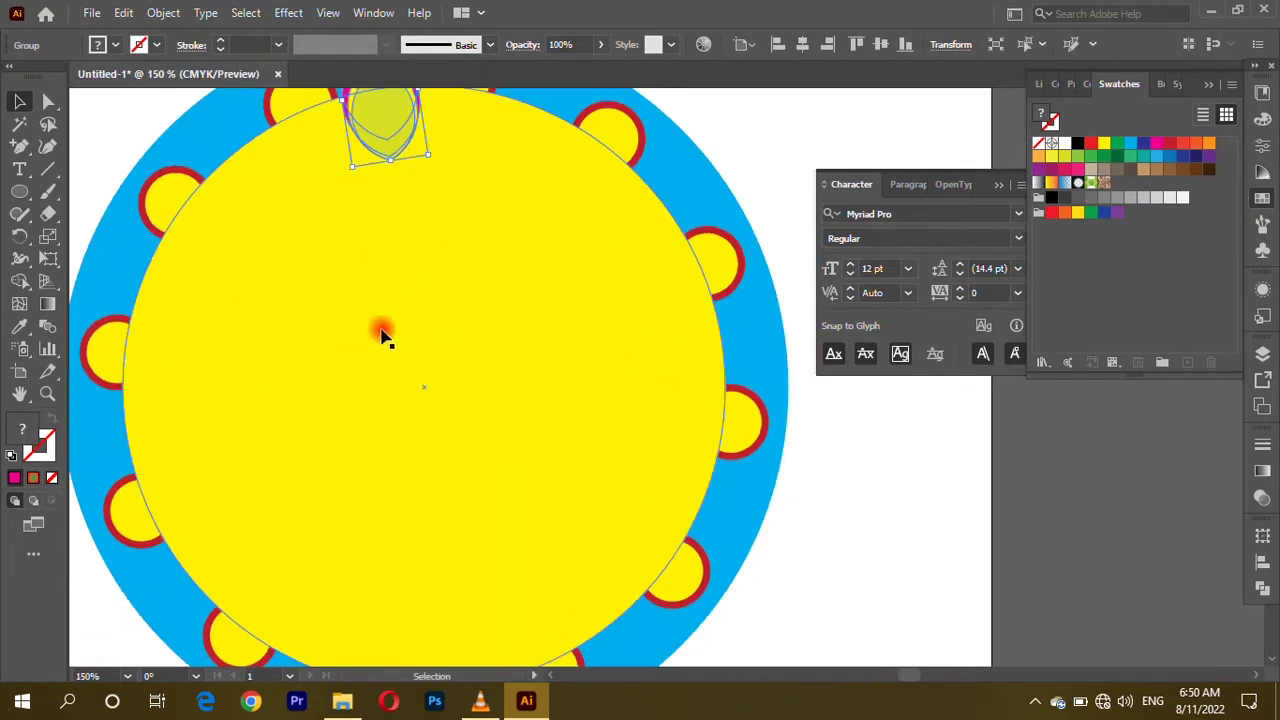
pyautogui.keyDown('alt'); pyautogui.click(428, 386); pyautogui.keyUp('alt')
pyautogui.click(723, 477)
pyautogui.hotkey('ctrl', 'd')
pyautogui.hotkey('ctrl', 'd')
pyautogui.hotkey('ctrl', 'd')
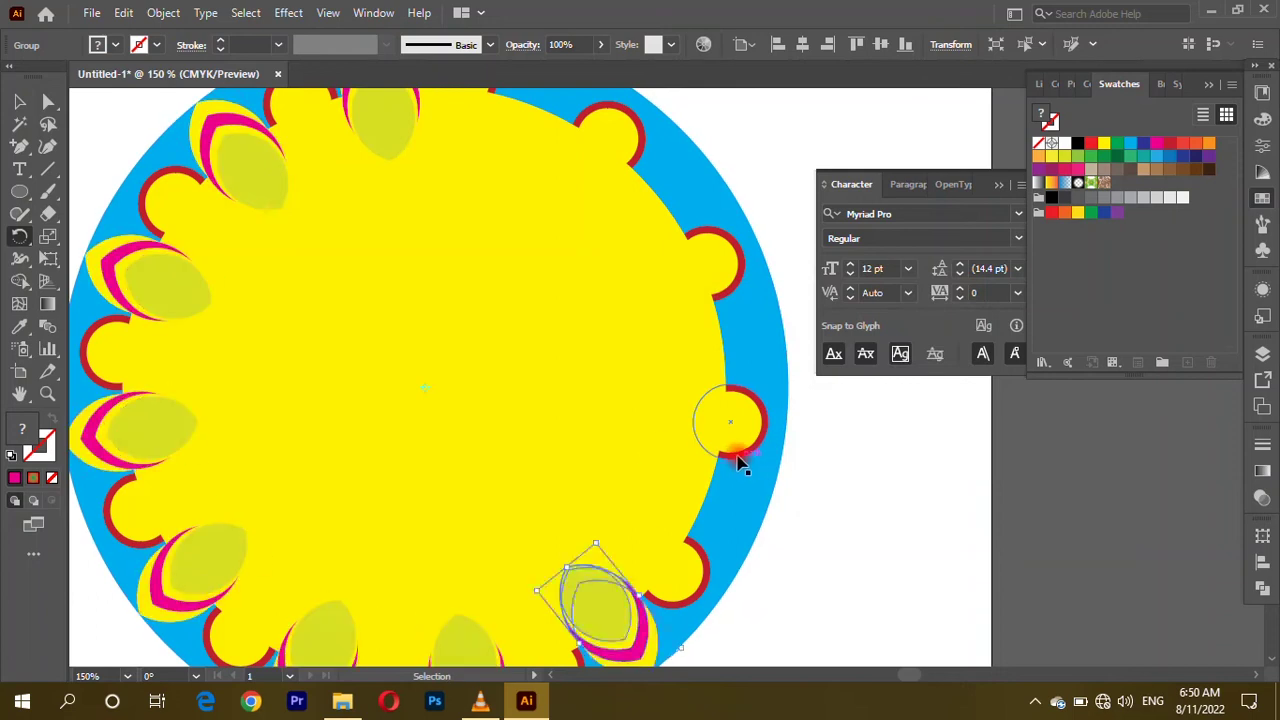
pyautogui.scroll(2, 740, 465)
pyautogui.hotkey('ctrl', '1')
pyautogui.scroll(-2, 330, 250)
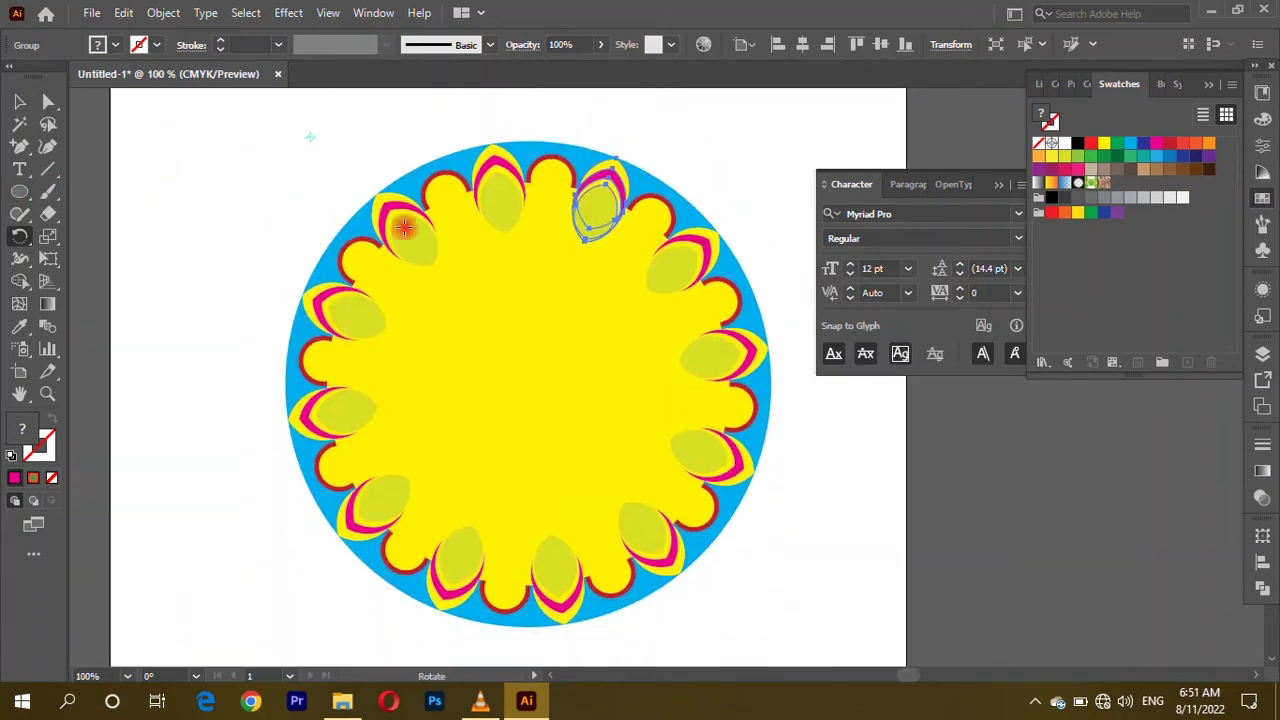
pyautogui.scroll(1, 404, 228)
# Step: Pull out, enlarge and tilt a spare petal copy, then delete it
pyautogui.press('v')
pyautogui.moveTo(410, 255)
pyautogui.mouseDown()
pyautogui.moveTo(477, 340)
pyautogui.moveTo(600, 363)
pyautogui.mouseUp()
pyautogui.moveTo(540, 330)
pyautogui.mouseDown()
pyautogui.moveTo(514, 306)
pyautogui.moveTo(600, 343)
pyautogui.moveTo(505, 331)
pyautogui.moveTo(520, 337)
pyautogui.moveTo(263, 229)
pyautogui.mouseUp()
pyautogui.moveTo(288, 292)
pyautogui.mouseDown()
pyautogui.moveTo(268, 276)
pyautogui.moveTo(309, 243)
pyautogui.moveTo(491, 349)
pyautogui.moveTo(766, 143)
pyautogui.mouseUp()
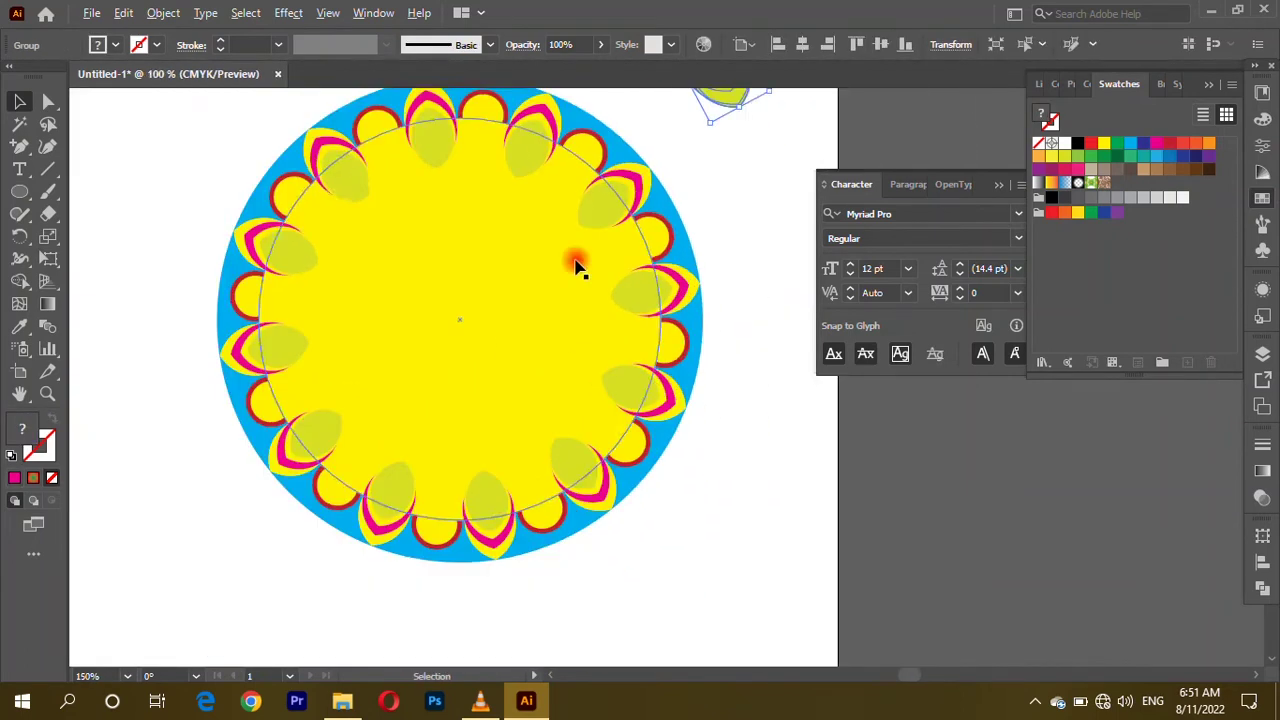
pyautogui.press('Delete')
pyautogui.hotkey('ctrl', '0')
# Step: Draw a large magenta circle and move it onto the flower's centre
pyautogui.click(19, 193)
pyautogui.moveTo(131, 272); pyautogui.dragTo(291, 432)
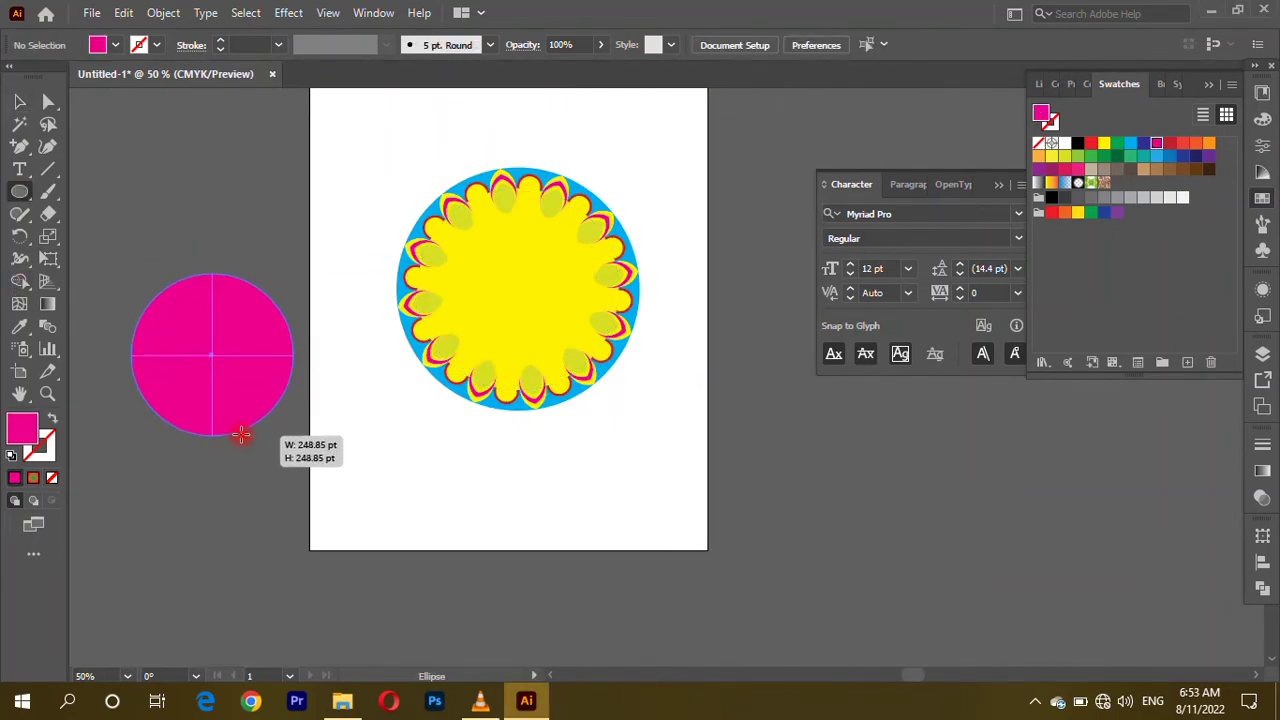
pyautogui.press('v')
pyautogui.moveTo(221, 352); pyautogui.dragTo(194, 304)
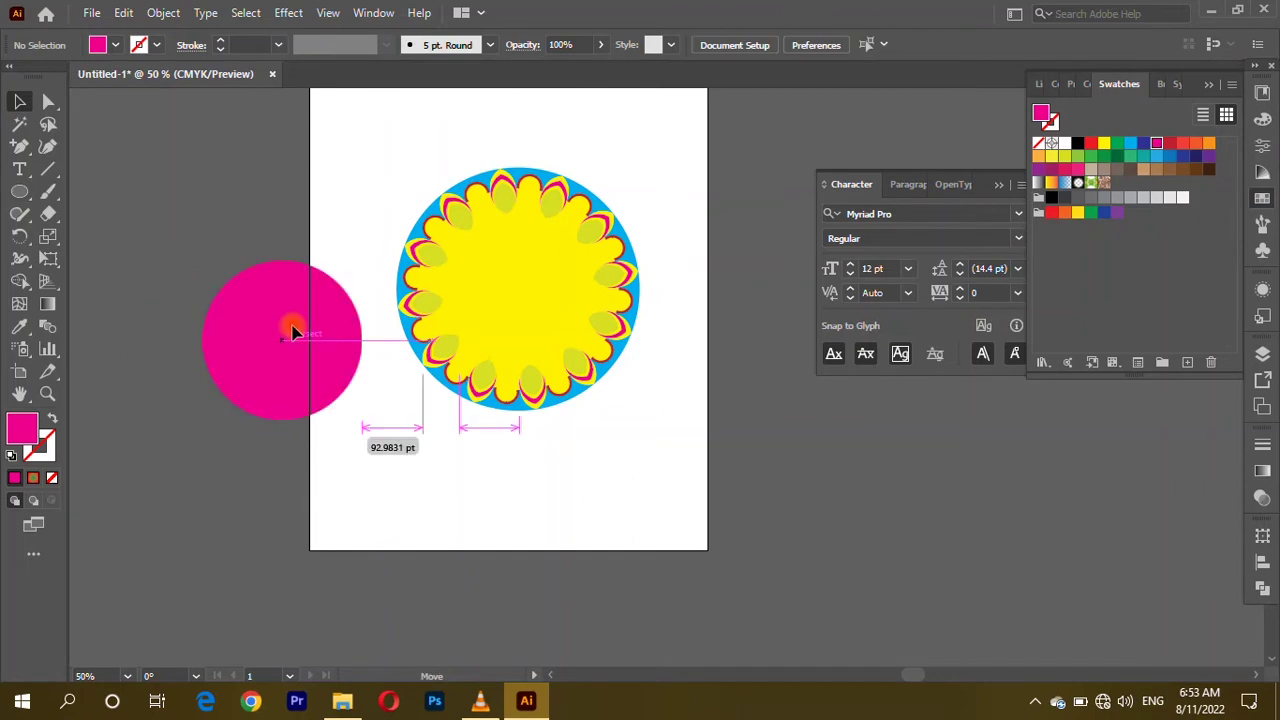
pyautogui.moveTo(347, 130); pyautogui.dragTo(651, 430)
pyautogui.moveTo(191, 300); pyautogui.dragTo(528, 283)
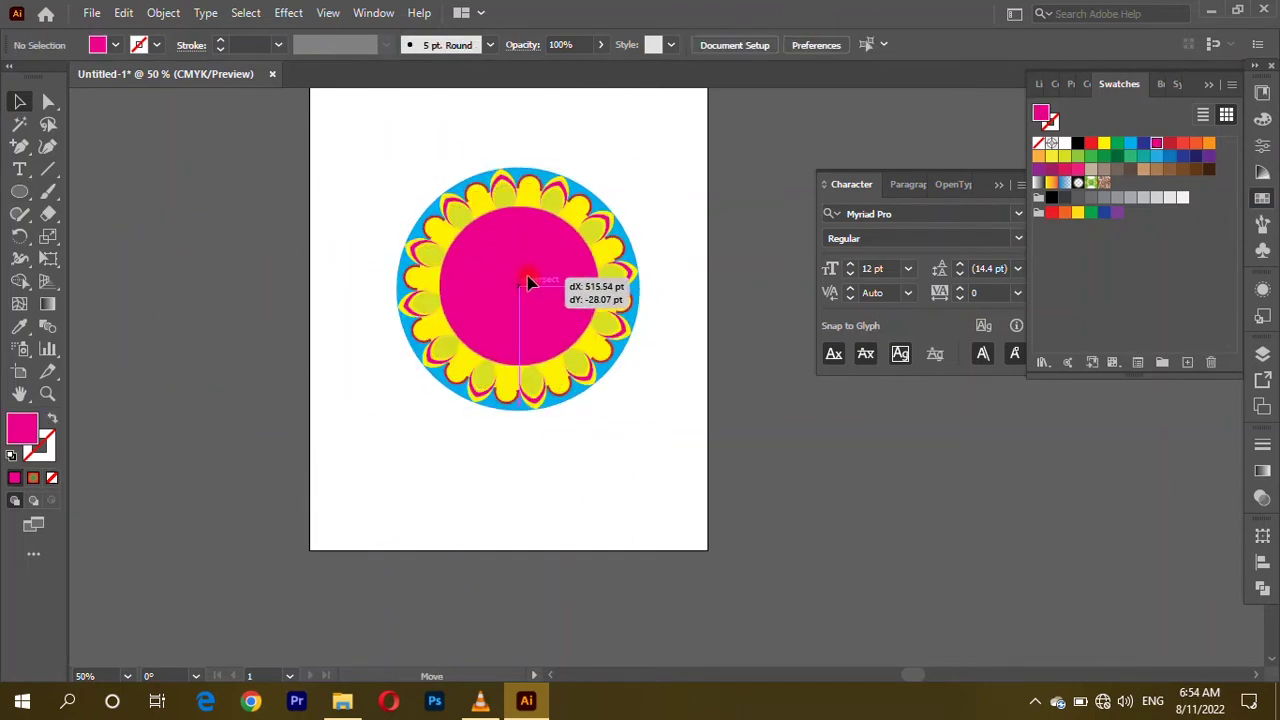
# Step: Align the circle horizontally and vertically to the flower's centre
pyautogui.moveTo(366, 137); pyautogui.dragTo(640, 420)
pyautogui.click(820, 37)
pyautogui.click(886, 37)
pyautogui.hotkey('ctrl', 'shift', 'a')
pyautogui.scroll(2, 455, 292)
pyautogui.scroll(1, 455, 292)
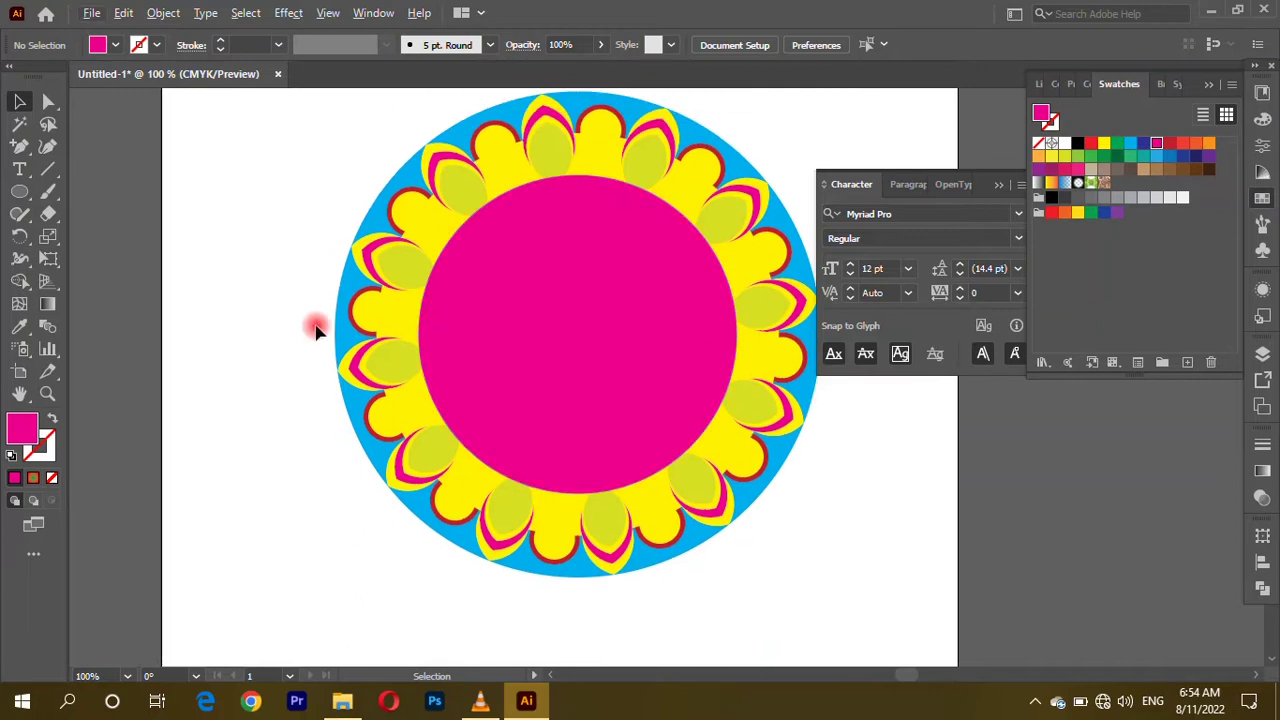
# Step: Recolour the centre circle red
pyautogui.click(628, 393)
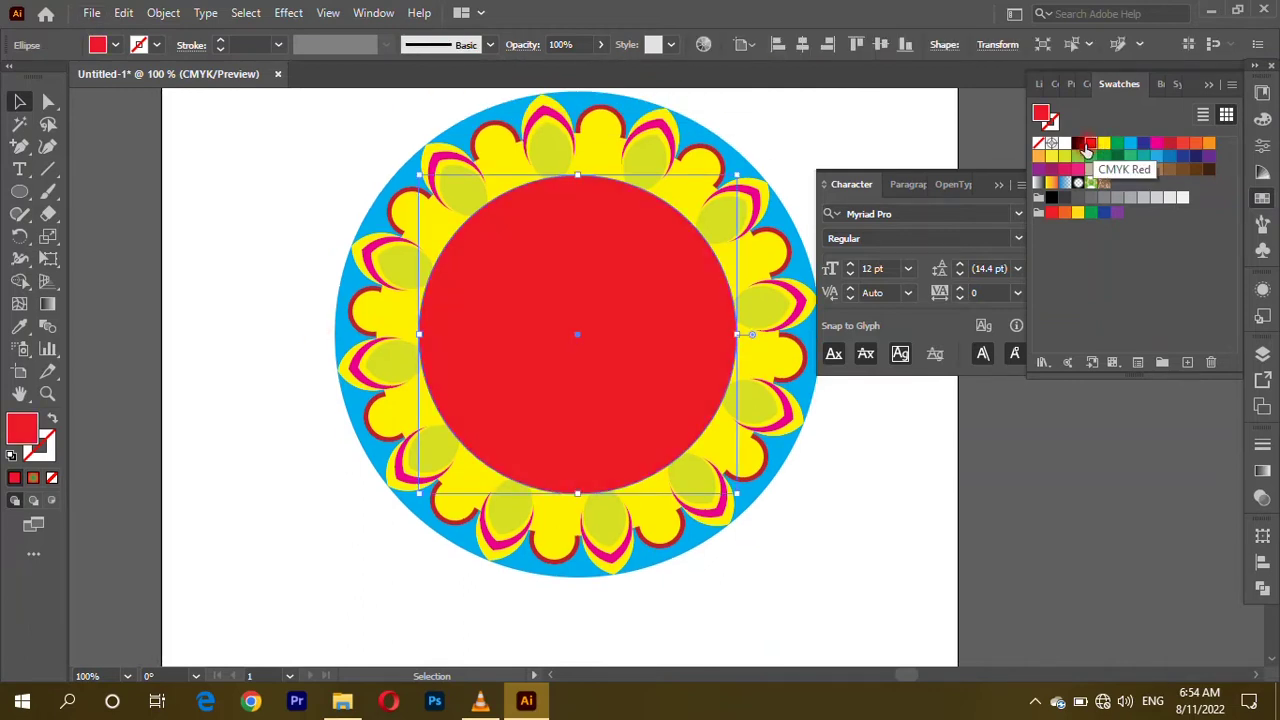
pyautogui.click(1077, 183)
pyautogui.click(1064, 185)
pyautogui.click(1051, 212)
pyautogui.doubleClick(22, 428)
pyautogui.click(1106, 308)
# Step: Add a smaller yellow circle and a green innermost circle inside the red one
pyautogui.hotkey('ctrl', '+')
pyautogui.moveTo(814, 529)
pyautogui.mouseDown()
pyautogui.moveTo(726, 523)
pyautogui.moveTo(613, 391)
pyautogui.mouseUp()
pyautogui.click(1103, 144)
pyautogui.moveTo(503, 287); pyautogui.dragTo(531, 293)
pyautogui.click(1156, 156)
pyautogui.click(1182, 156)
pyautogui.click(1116, 143)
# Step: Centre all the rings on each other and draw a horizontal line beside the flower
pyautogui.hotkey('ctrl', '-')
pyautogui.hotkey('ctrl', 'a')
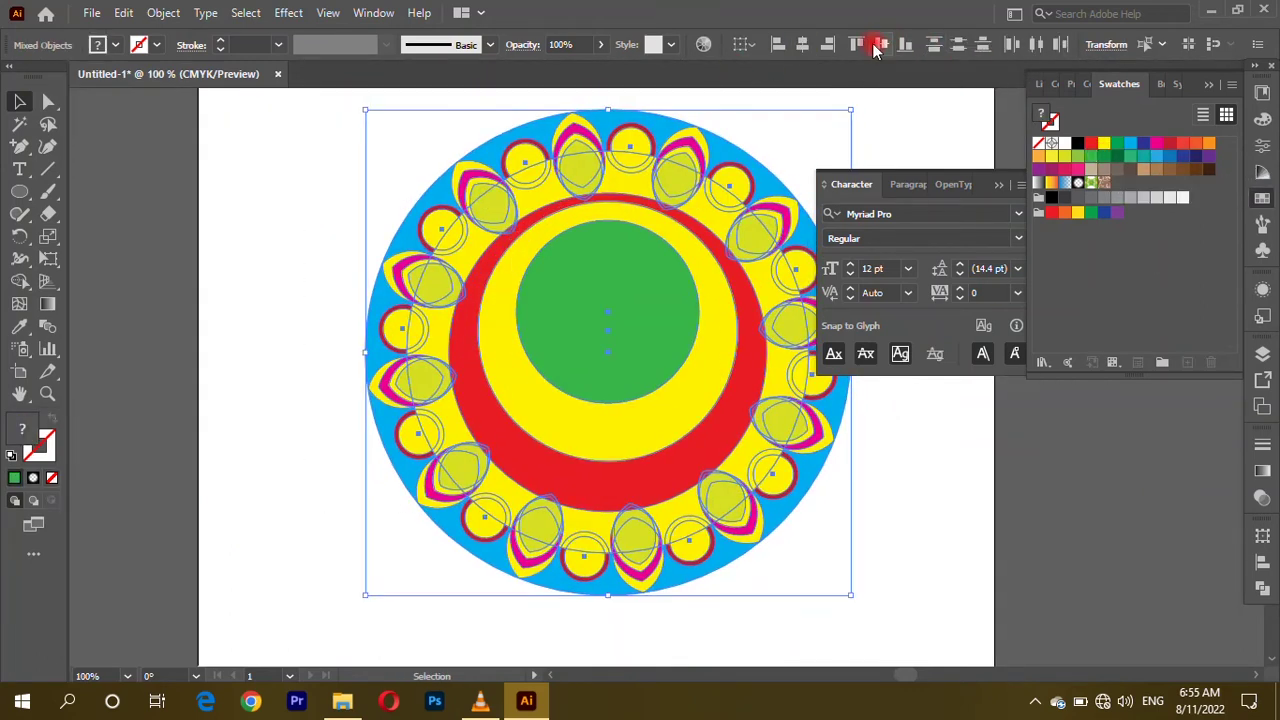
pyautogui.click(881, 45)
pyautogui.click(286, 237)
pyautogui.hotkey('ctrl', '+')
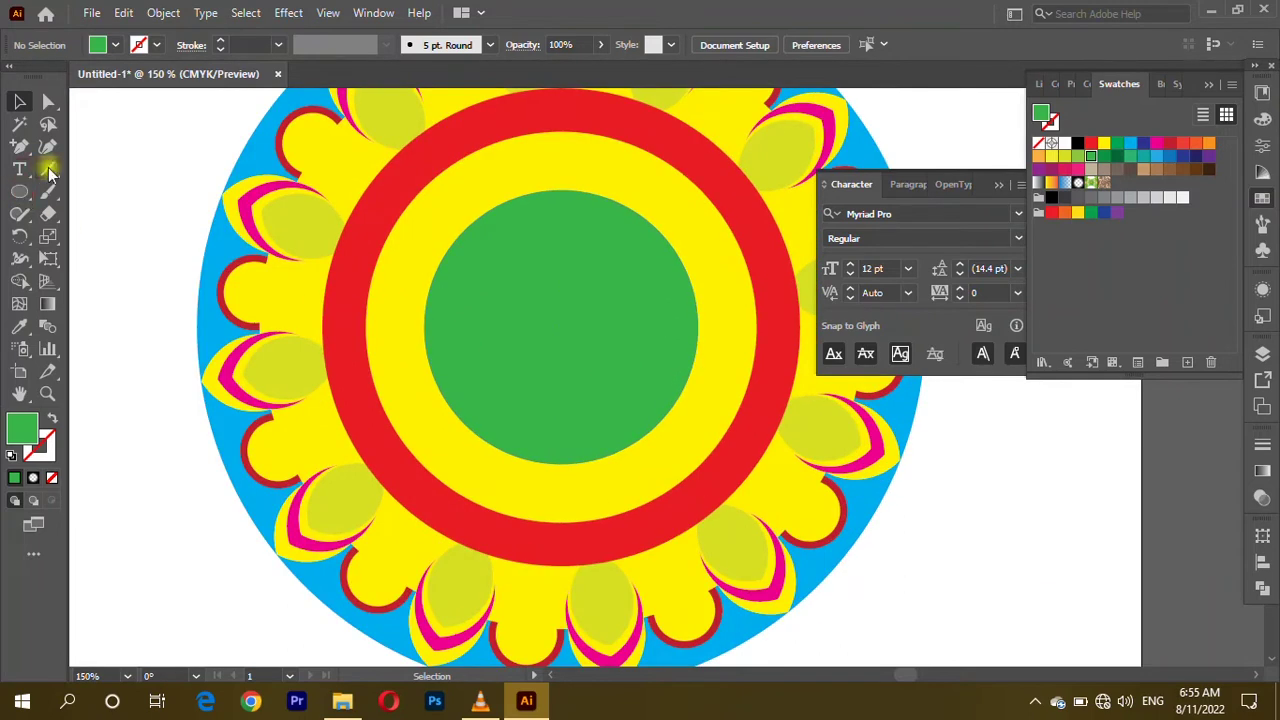
pyautogui.click(45, 170)
pyautogui.moveTo(334, 297); pyautogui.dragTo(526, 297)
# Step: Give the black line an 18 pt stroke with a tapered width profile
pyautogui.click(220, 40)
pyautogui.click(220, 40)
pyautogui.click(340, 44)
pyautogui.click(357, 211)
pyautogui.press('Up')
pyautogui.press('Up')
pyautogui.press('Up')
# Step: Move the tapered wedge left, off the artboard, and zoom in on it
pyautogui.click(19, 101)
pyautogui.moveTo(370, 303); pyautogui.dragTo(258, 298)
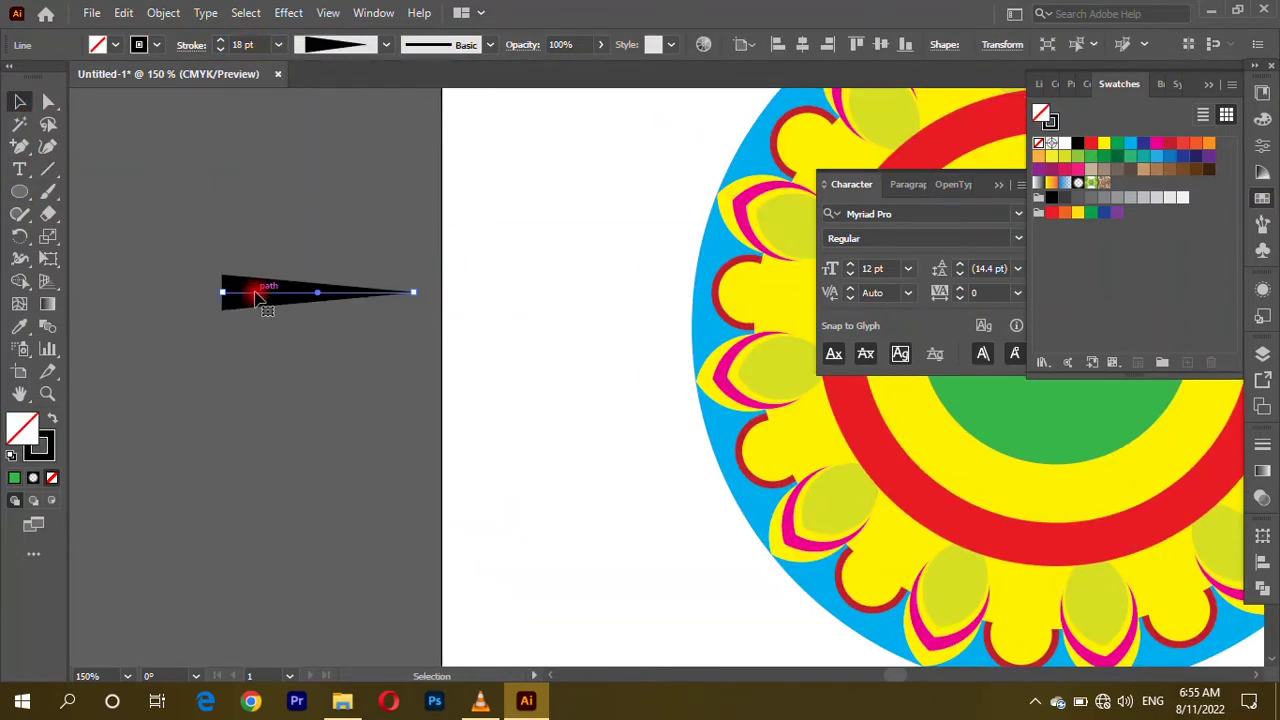
pyautogui.click(262, 335)
pyautogui.hotkey('ctrl', '0')
pyautogui.hotkey('ctrl', '+')
pyautogui.hotkey('ctrl', '+')
pyautogui.hotkey('ctrl', '+')
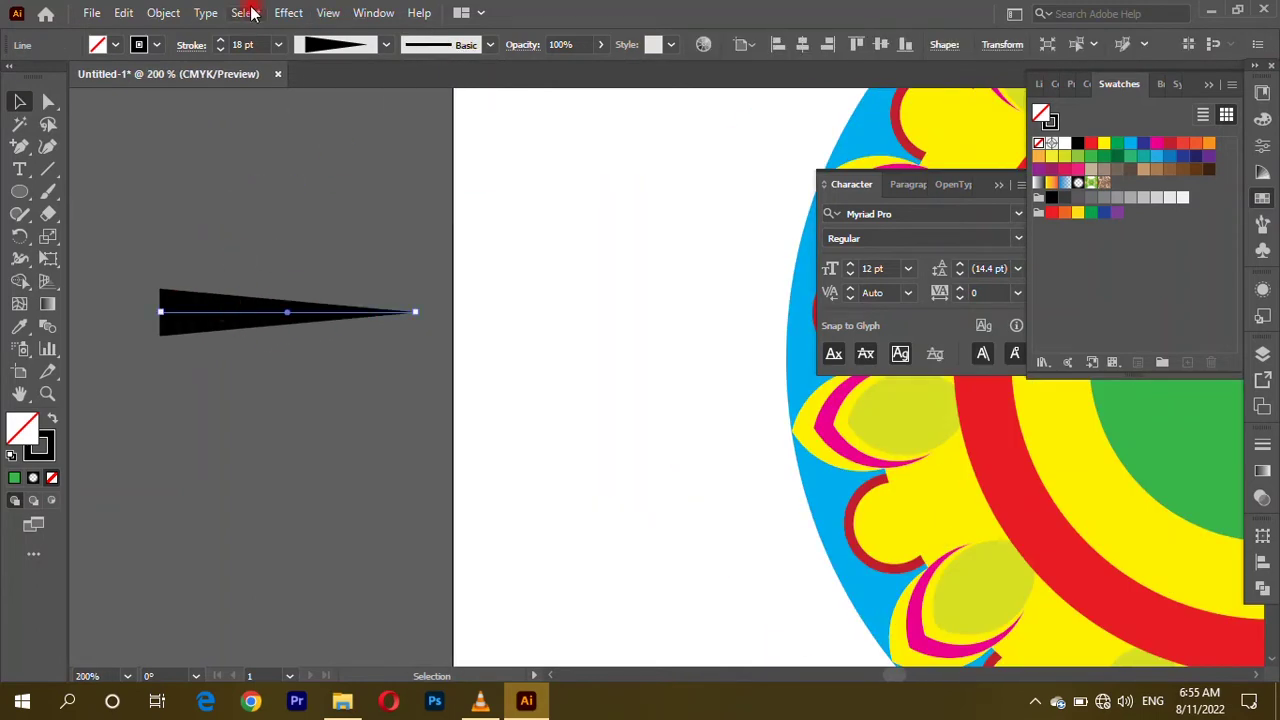
# Step: Reflect a copy of the wedge to form a bow-tie and shift it left
pyautogui.rightClick(226, 286)
pyautogui.click(534, 480)
pyautogui.click(730, 497)
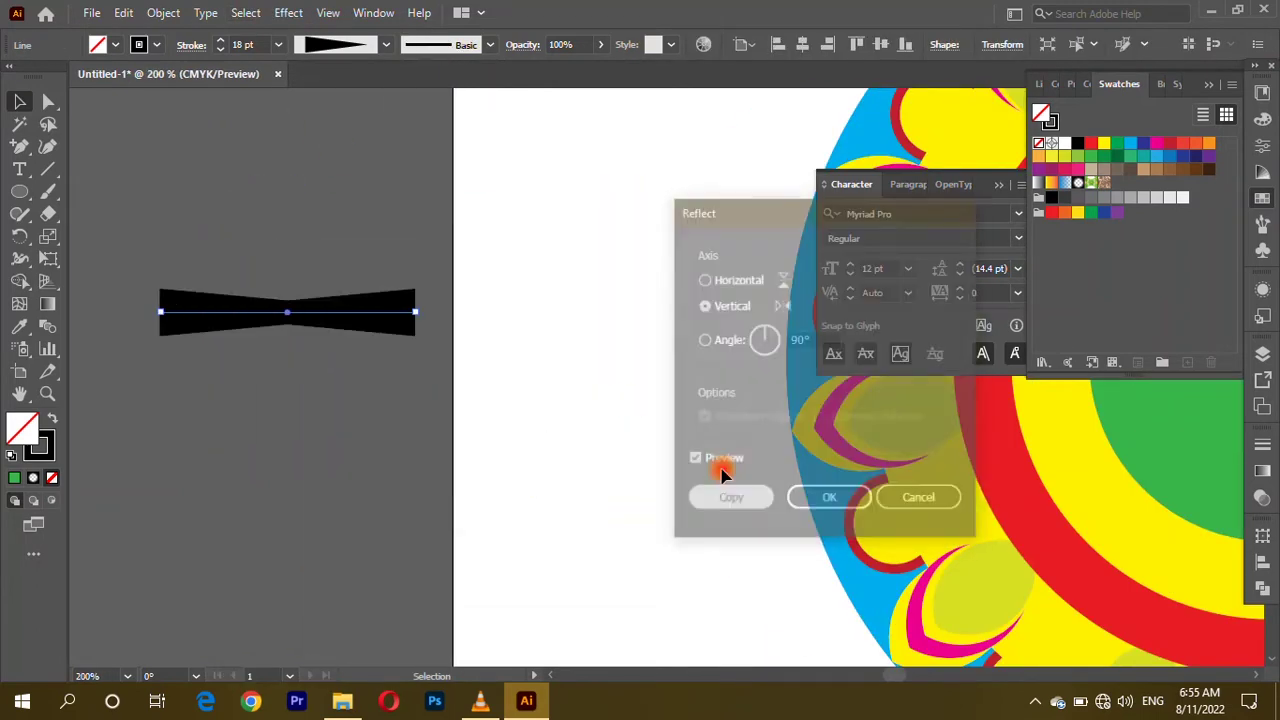
pyautogui.moveTo(211, 327); pyautogui.dragTo(175, 327)
# Step: Rotate a copy of the bow-tie to form a four-armed cross
pyautogui.rightClick(320, 340)
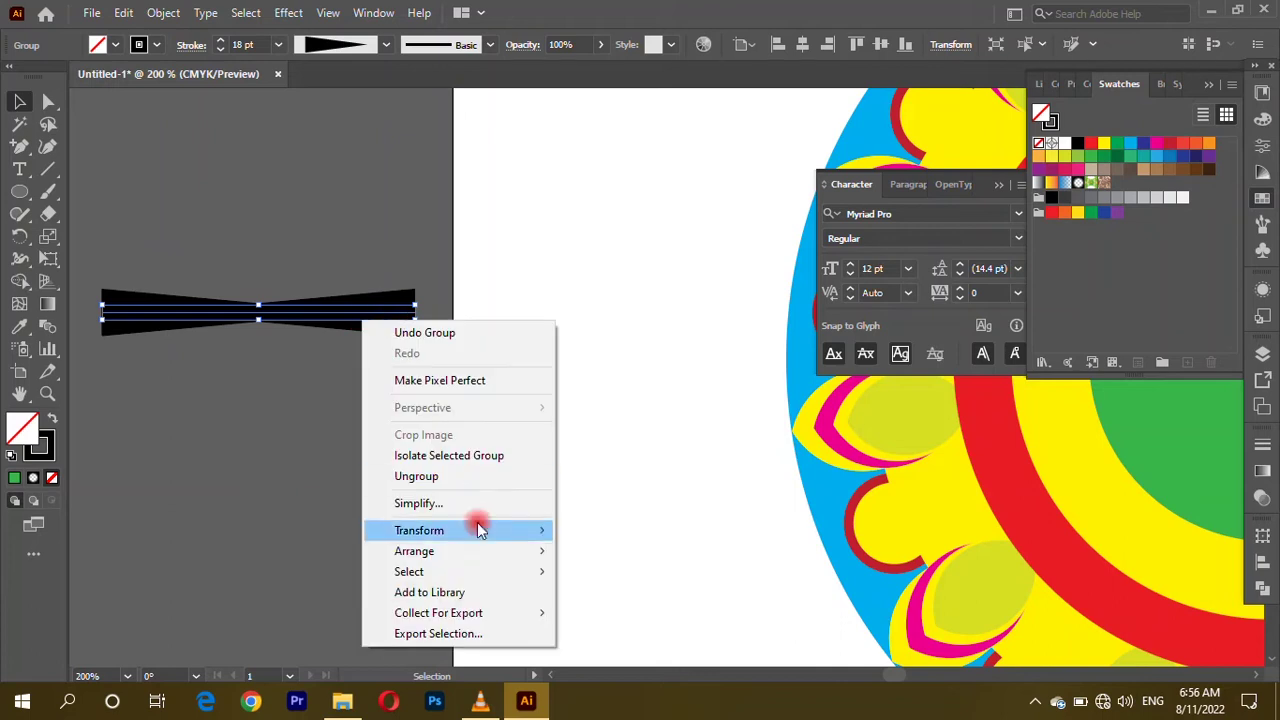
pyautogui.click(606, 580)
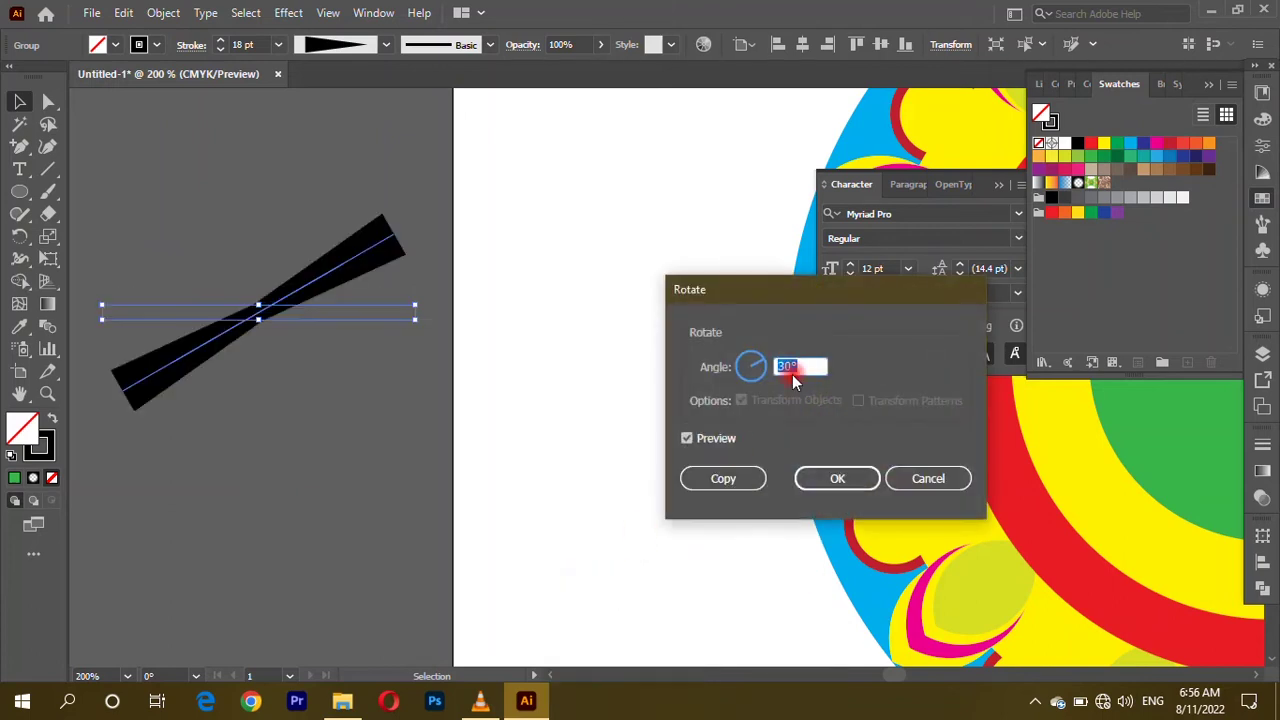
pyautogui.press('Return')
pyautogui.click(480, 371)
# Step: Move a wedge to the cross's bottom end, then delete the bottom wedge
pyautogui.hotkey('ctrl', '-')
pyautogui.moveTo(268, 104)
pyautogui.mouseDown()
pyautogui.moveTo(514, 243)
pyautogui.moveTo(253, 543)
pyautogui.moveTo(363, 551)
pyautogui.moveTo(326, 531)
pyautogui.mouseUp()
pyautogui.hotkey('ctrl', '+')
pyautogui.hotkey('ctrl', '+')
pyautogui.press('Delete')
# Step: Draw a black triangle wedge with the Pen tool at the cross's bottom end
pyautogui.click(19, 146)
pyautogui.click(497, 485)
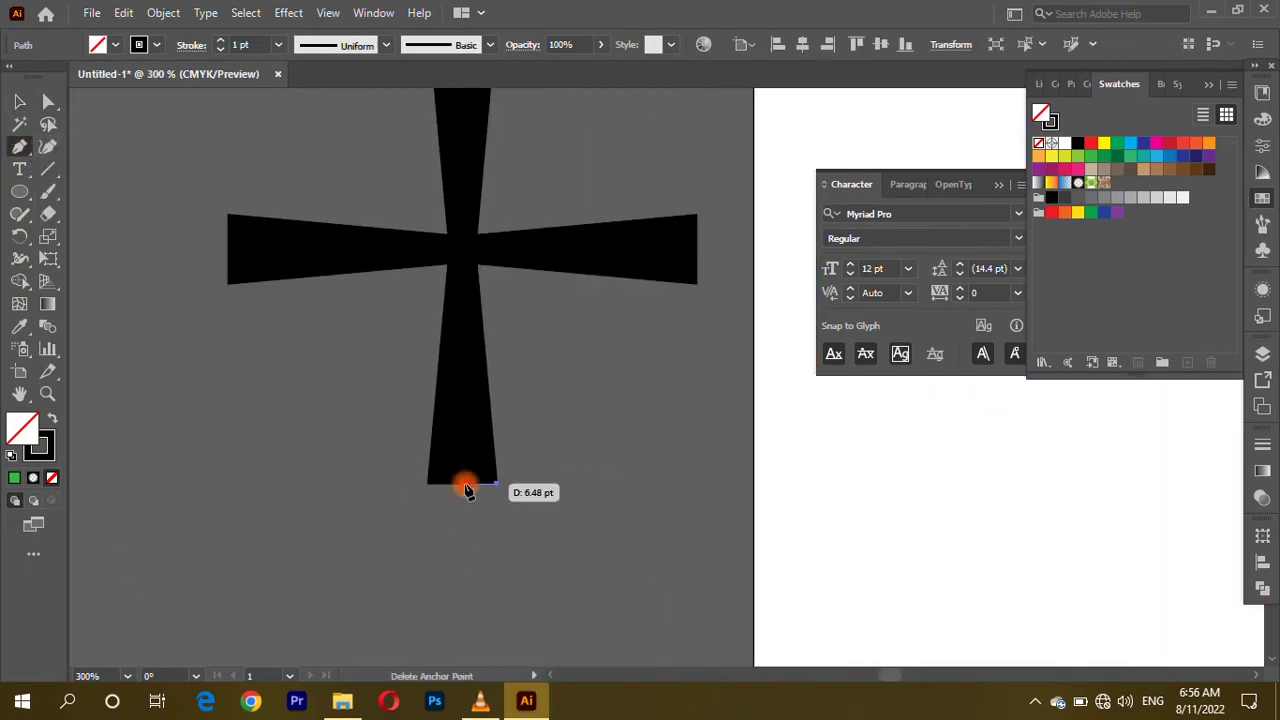
pyautogui.click(189, 519)
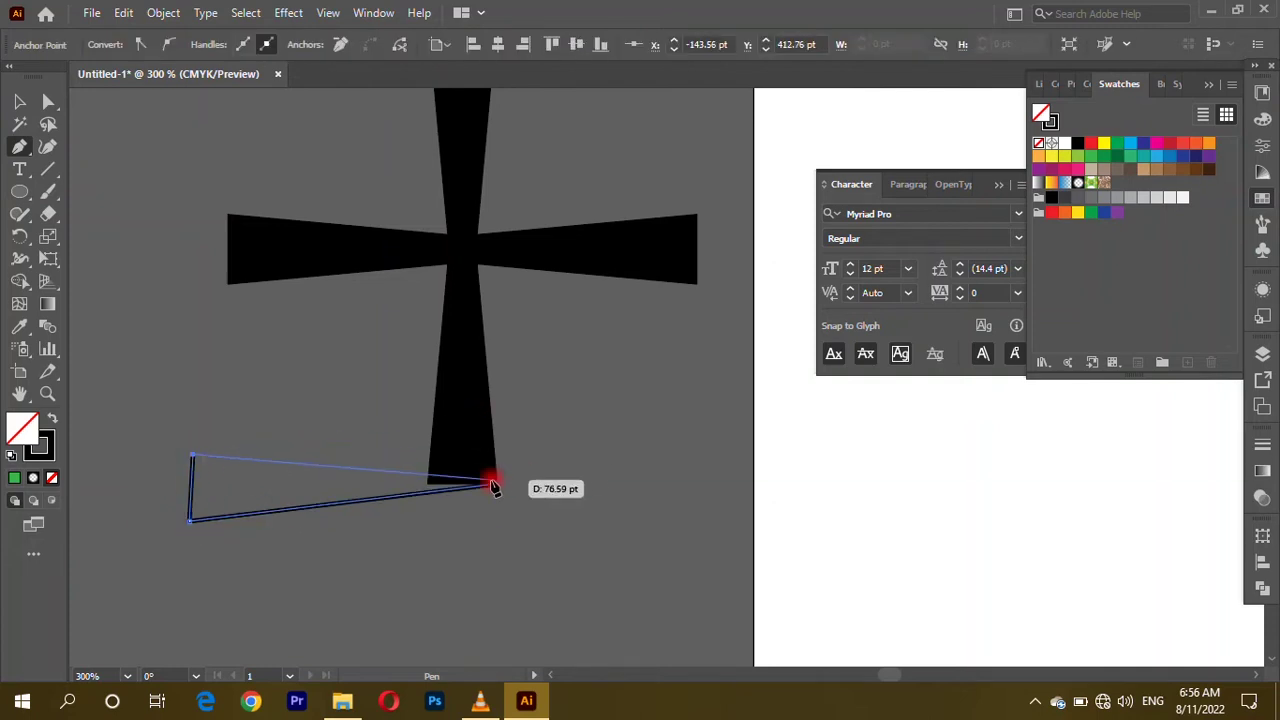
pyautogui.click(53, 455)
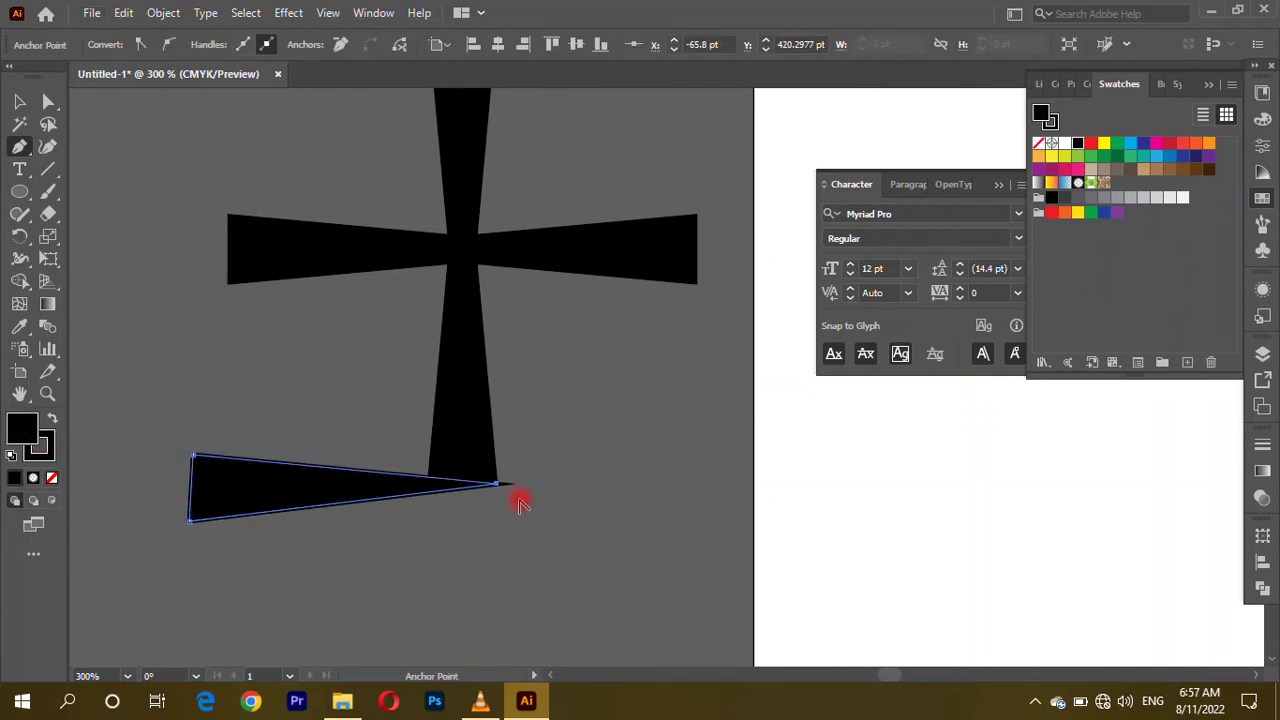
pyautogui.scroll(4, 457, 463)
# Step: Adjust the wedge's tip point, checking its corner rounding settings
pyautogui.click(48, 101)
pyautogui.click(729, 523)
pyautogui.scroll(-3, 729, 523)
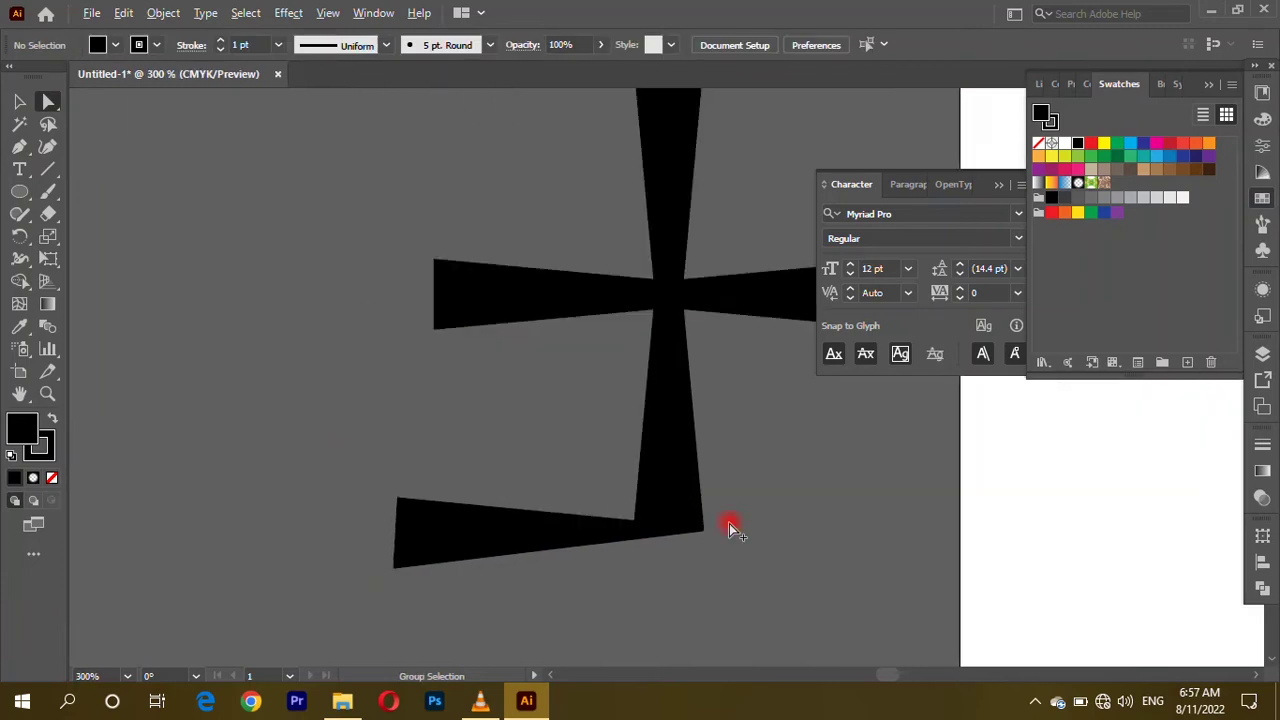
pyautogui.scroll(-4, 522, 485)
pyautogui.scroll(4, 275, 257)
pyautogui.hotkey('ctrl', 'z')
pyautogui.scroll(-2, 425, 385)
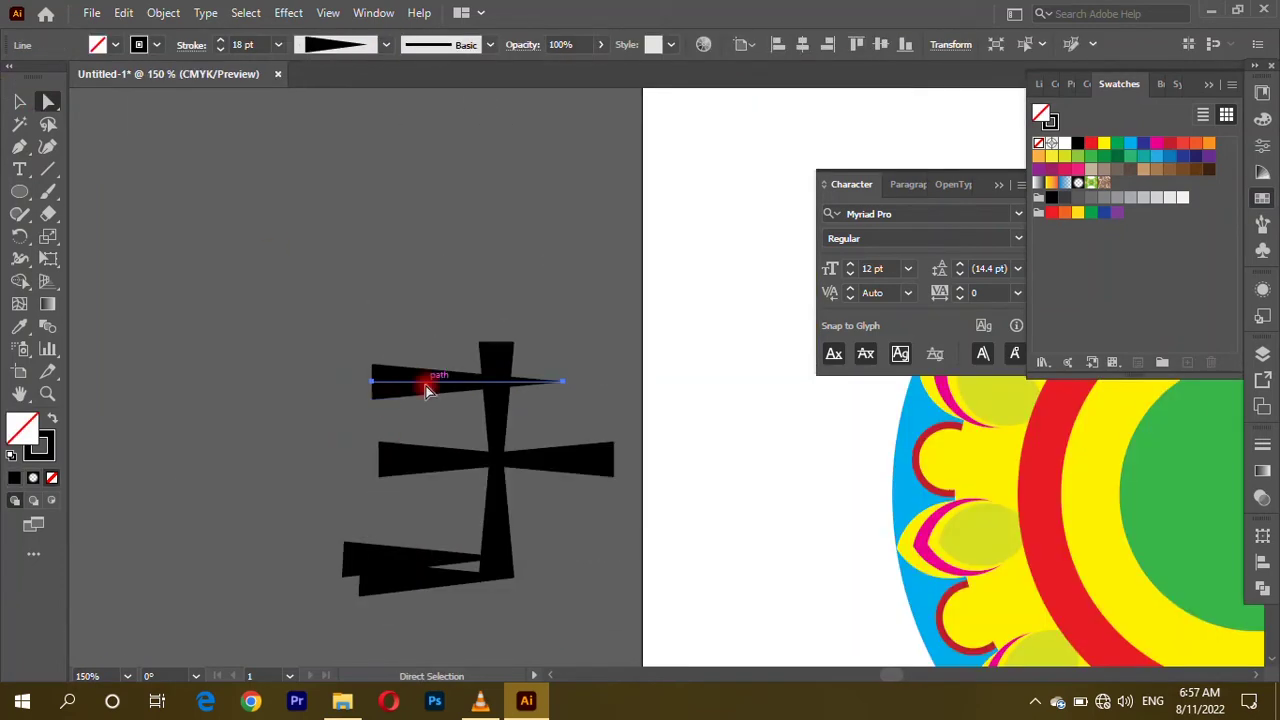
pyautogui.click(503, 478)
pyautogui.scroll(5, 490, 478)
pyautogui.doubleClick(500, 466)
pyautogui.click(595, 400)
pyautogui.scroll(-3, 505, 465)
# Step: Set an upright wedge on the left arm and a horizontal copy on the top arm
pyautogui.keyDown('ctrl'); pyautogui.click(486, 451); pyautogui.keyUp('ctrl')
pyautogui.moveTo(566, 500); pyautogui.dragTo(374, 540)
pyautogui.moveTo(400, 470); pyautogui.dragTo(338, 326)
pyautogui.moveTo(354, 259); pyautogui.dragTo(476, 247)
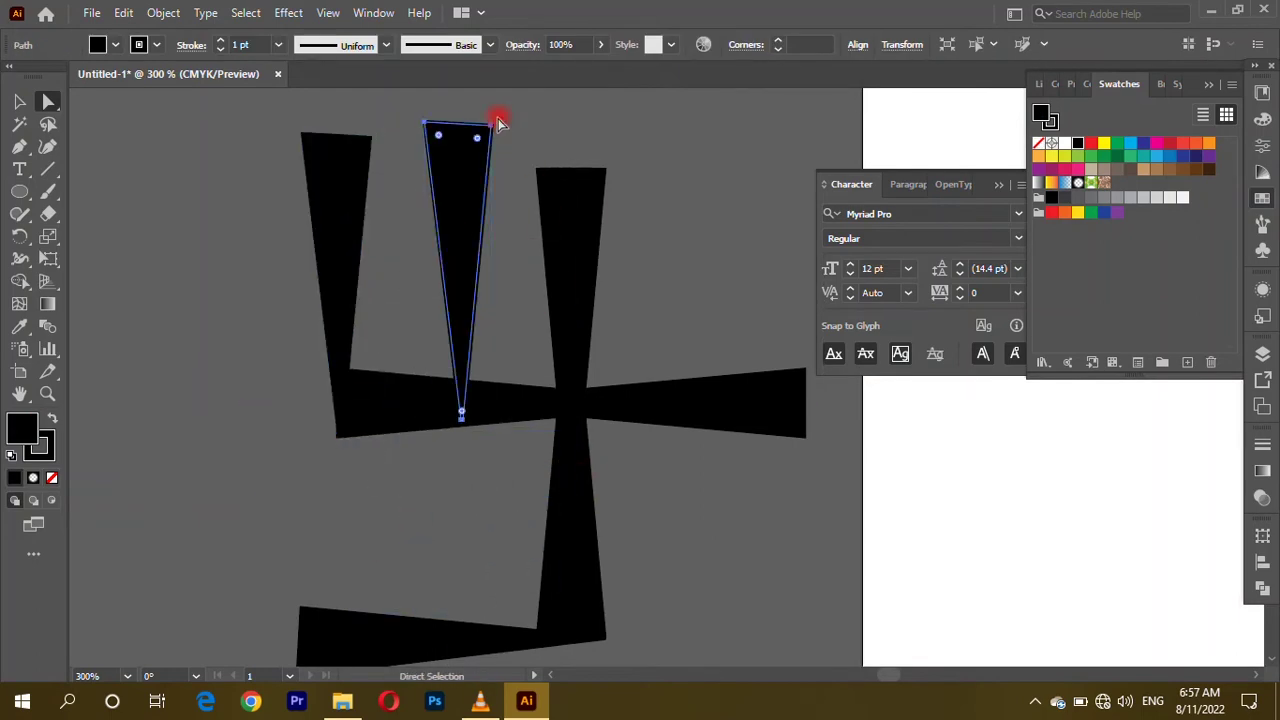
pyautogui.moveTo(549, 165); pyautogui.dragTo(674, 177)
pyautogui.scroll(-3, 277, 257)
pyautogui.scroll(5, 394, 229)
pyautogui.moveTo(391, 222); pyautogui.dragTo(390, 215)
# Step: Place a vertical wedge at the right arm's end
pyautogui.scroll(-4, 390, 217)
pyautogui.moveTo(457, 249); pyautogui.dragTo(565, 380)
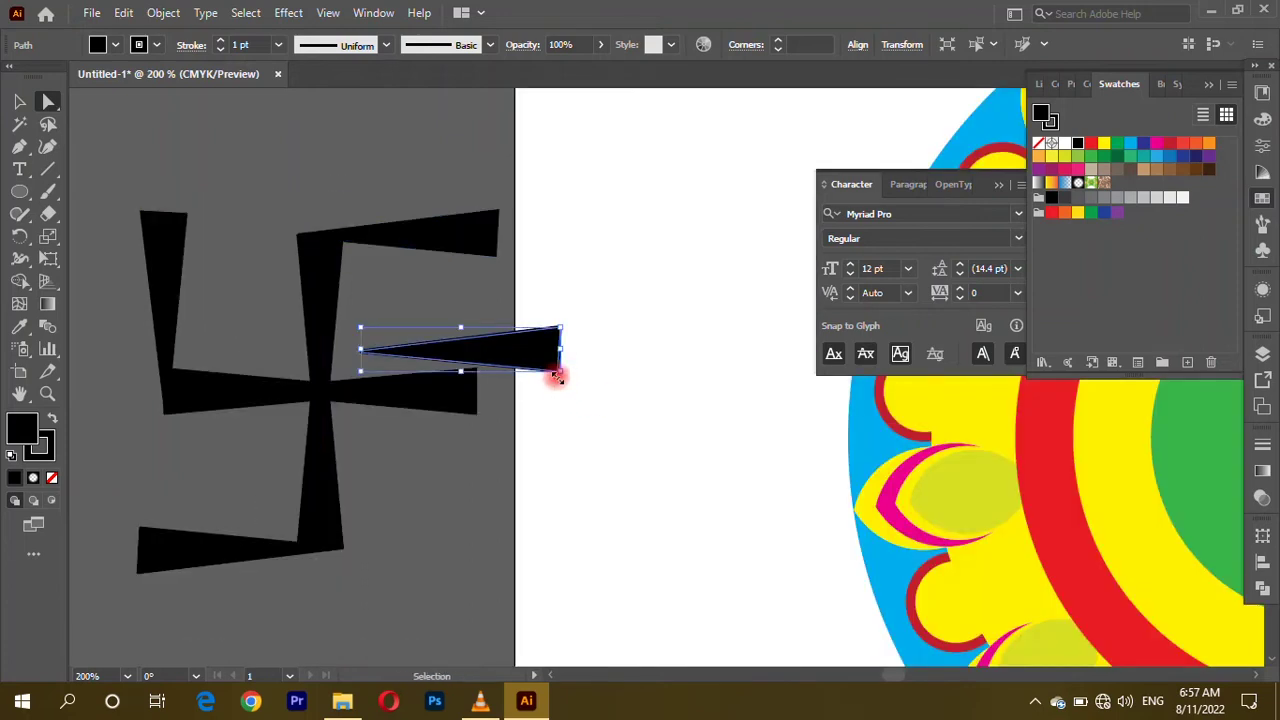
pyautogui.hotkey('ctrl', 'z')
pyautogui.scroll(5, 437, 428)
pyautogui.moveTo(463, 177)
pyautogui.mouseDown()
pyautogui.moveTo(502, 668)
pyautogui.moveTo(500, 591)
pyautogui.mouseUp()
pyautogui.scroll(-4, 614, 451)
pyautogui.scroll(-2, 480, 560)
# Step: Select the finished swastika group and enter it to edit its parts
pyautogui.click(545, 598)
pyautogui.click(500, 470)
pyautogui.click(19, 101)
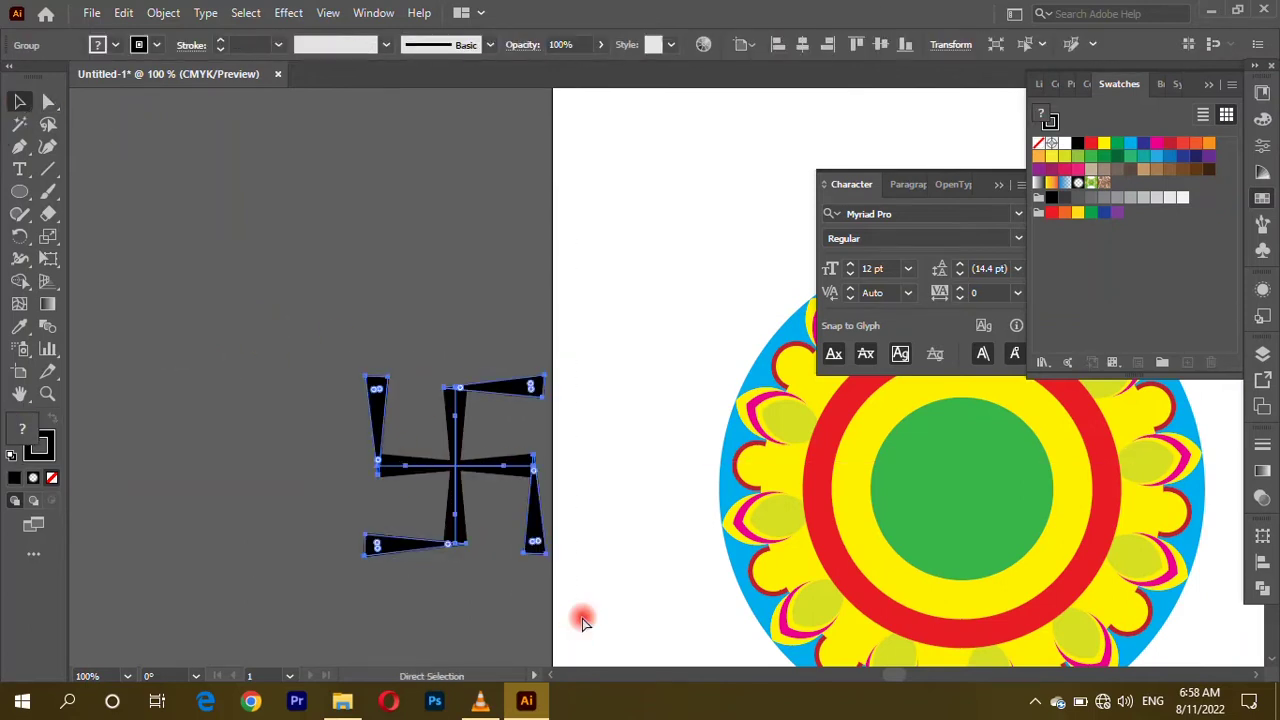
pyautogui.scroll(3, 443, 500)
pyautogui.click(443, 386)
pyautogui.doubleClick(455, 397)
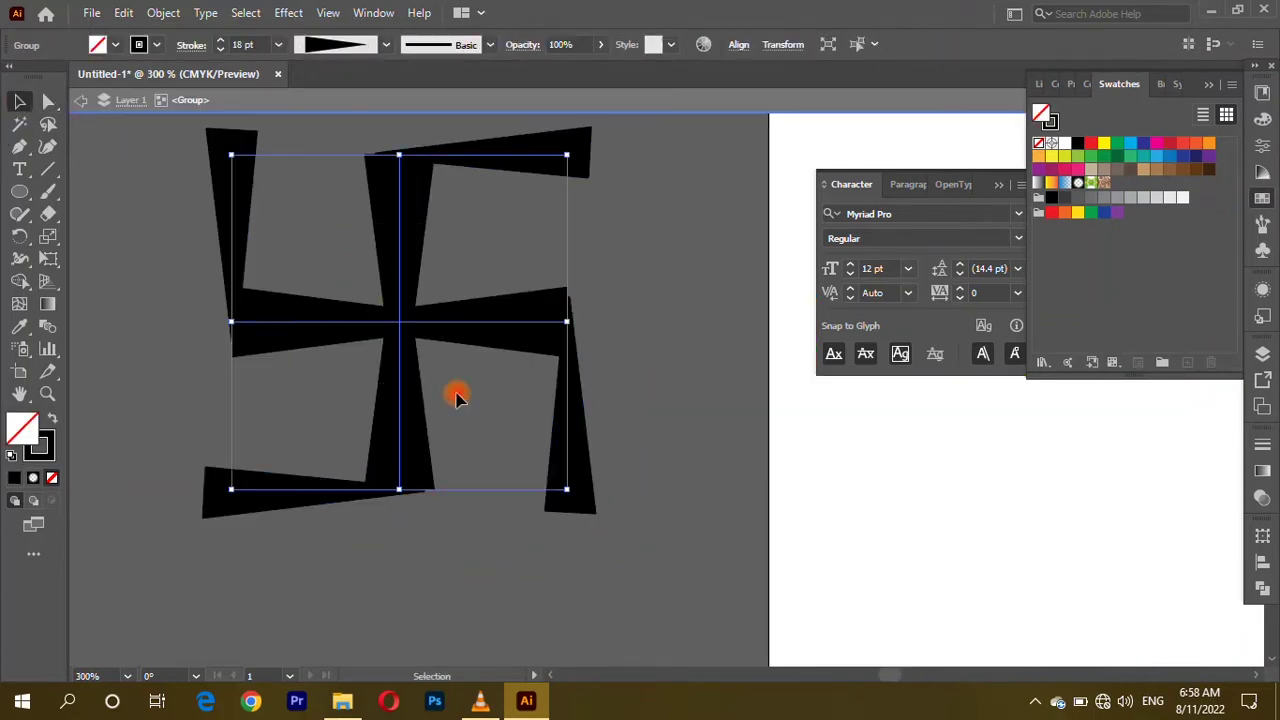
pyautogui.scroll(-2, 343, 423)
pyautogui.scroll(-1, 343, 423)
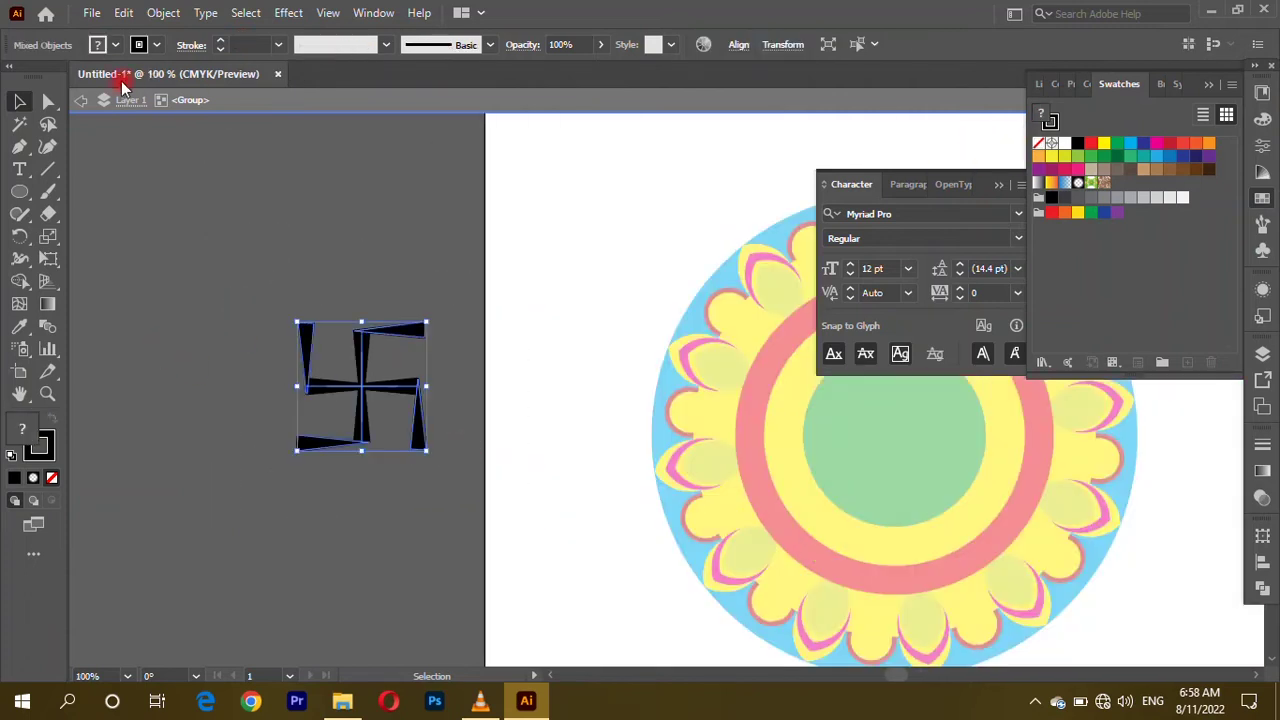
# Step: Convert the swastika's strokes to filled outlines via Object > Path > Outline Stroke
pyautogui.click(81, 100)
pyautogui.click(163, 12)
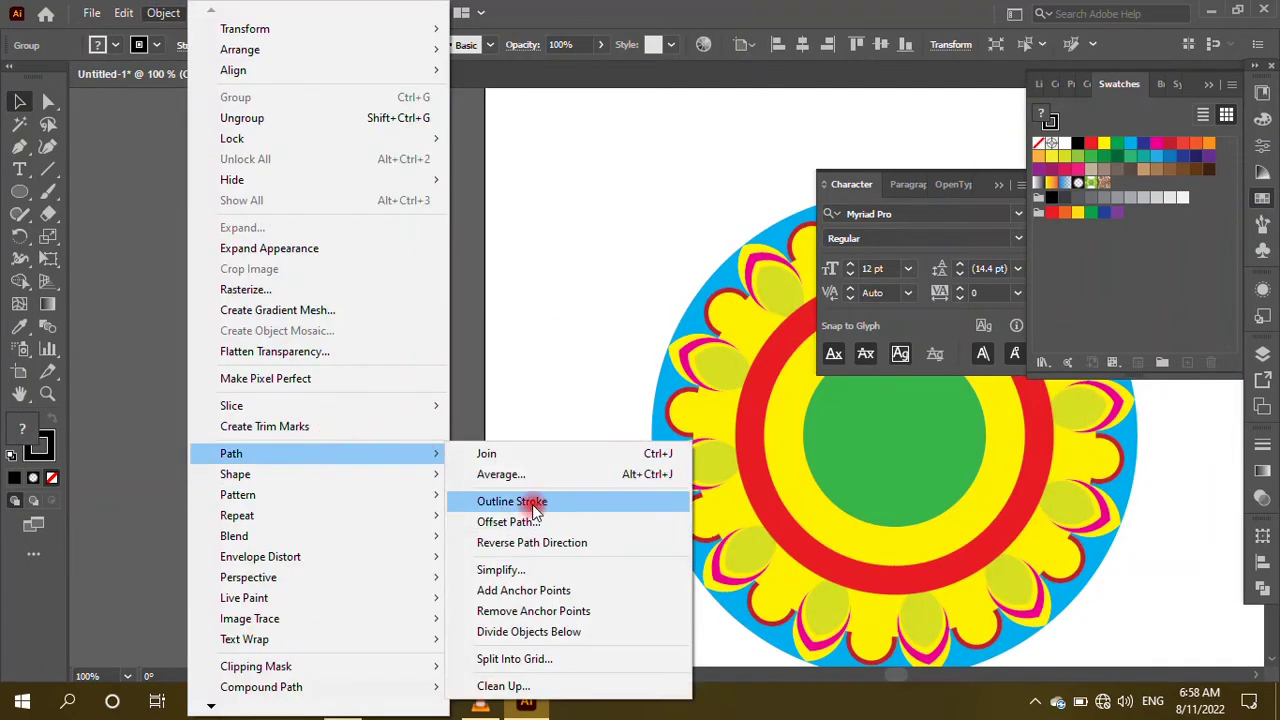
pyautogui.click(466, 492)
pyautogui.scroll(-1, 234, 414)
# Step: Move the swastika into the mandala's green centre and enlarge it to fit
pyautogui.moveTo(146, 366); pyautogui.dragTo(494, 437)
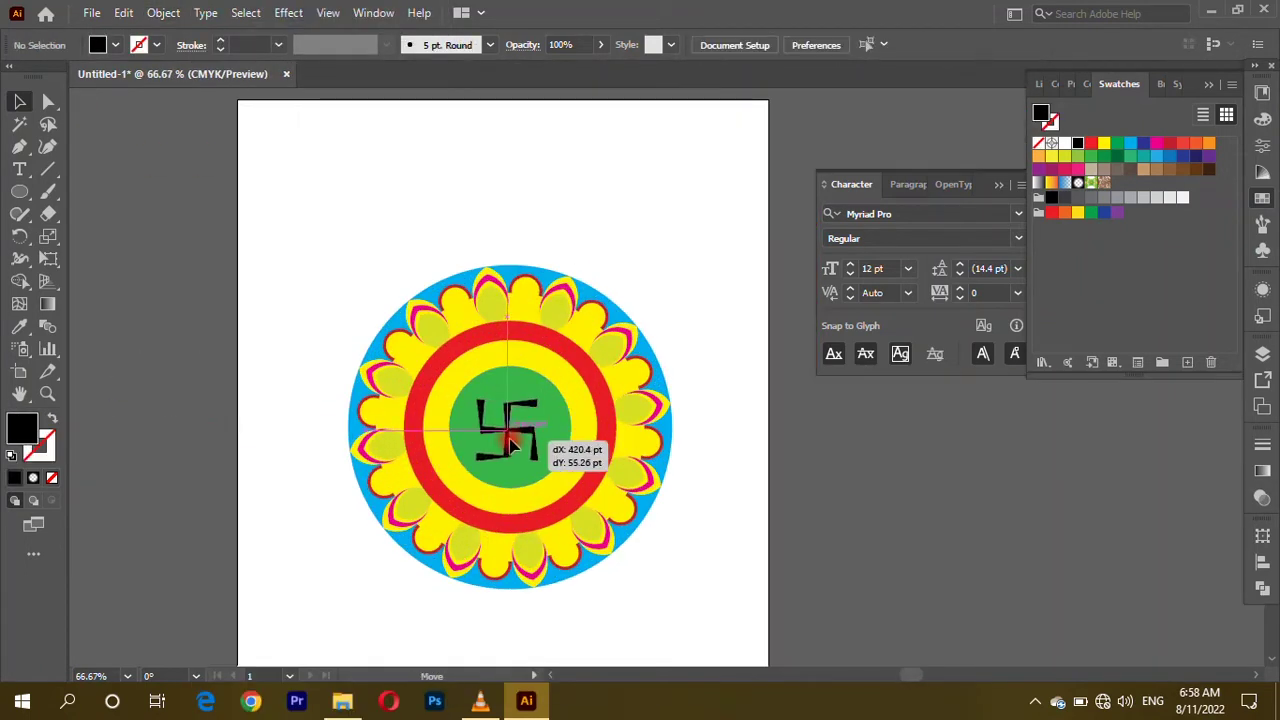
pyautogui.scroll(3, 565, 495)
pyautogui.moveTo(565, 495); pyautogui.dragTo(491, 443)
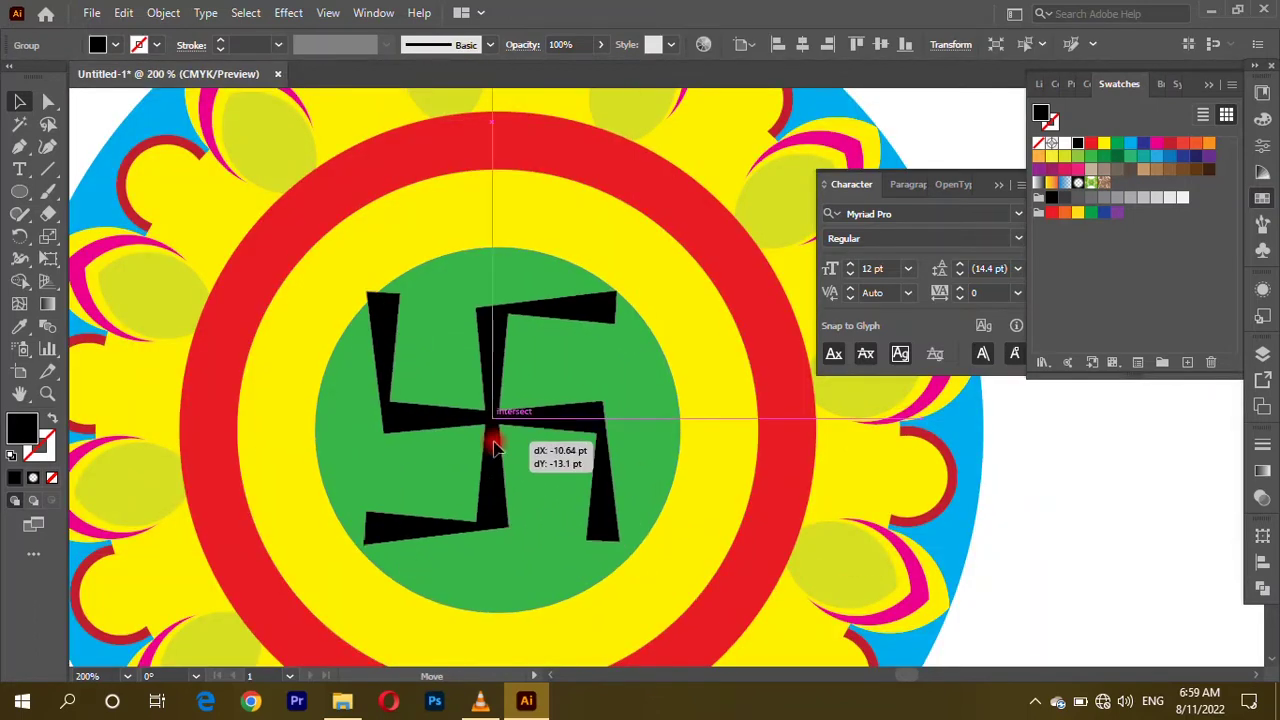
pyautogui.scroll(-2, 500, 451)
pyautogui.click(860, 578)
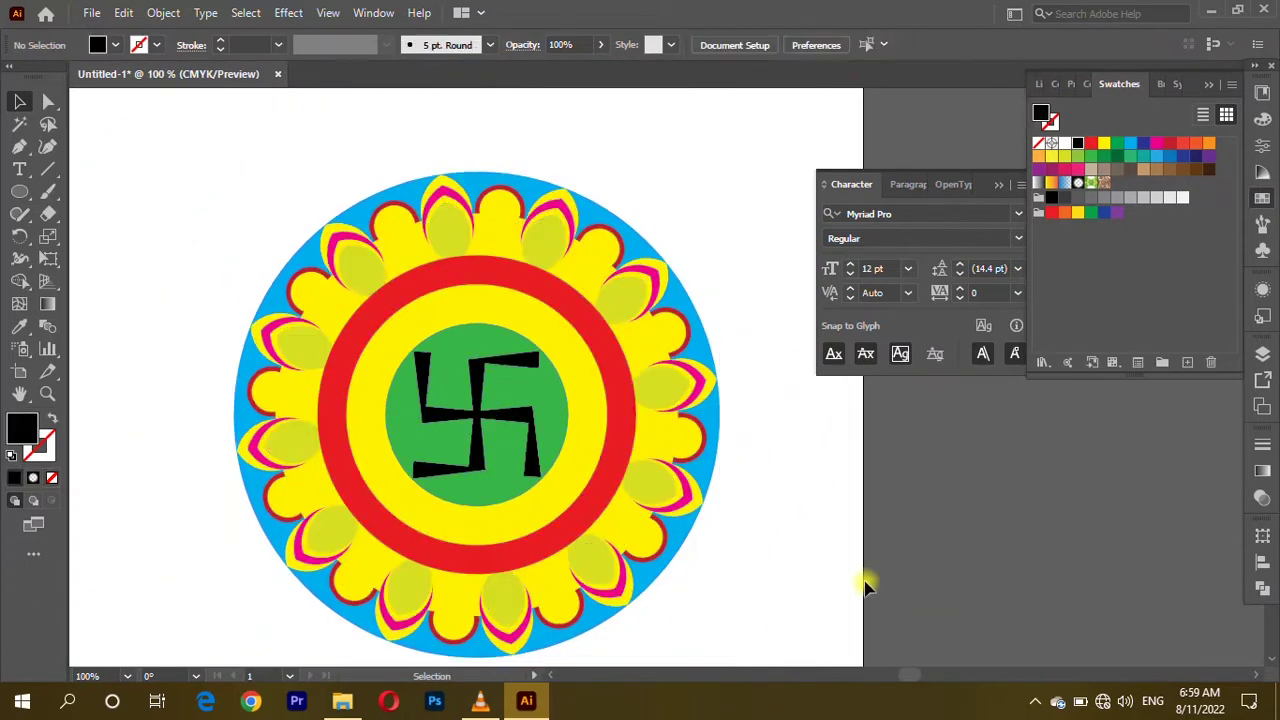
pyautogui.scroll(-1, 787, 507)
# Step: Group all the mandala shapes and move the mandala higher on the page
pyautogui.hotkey('ctrl', 'a')
pyautogui.click(748, 470)
pyautogui.scroll(-1, 731, 491)
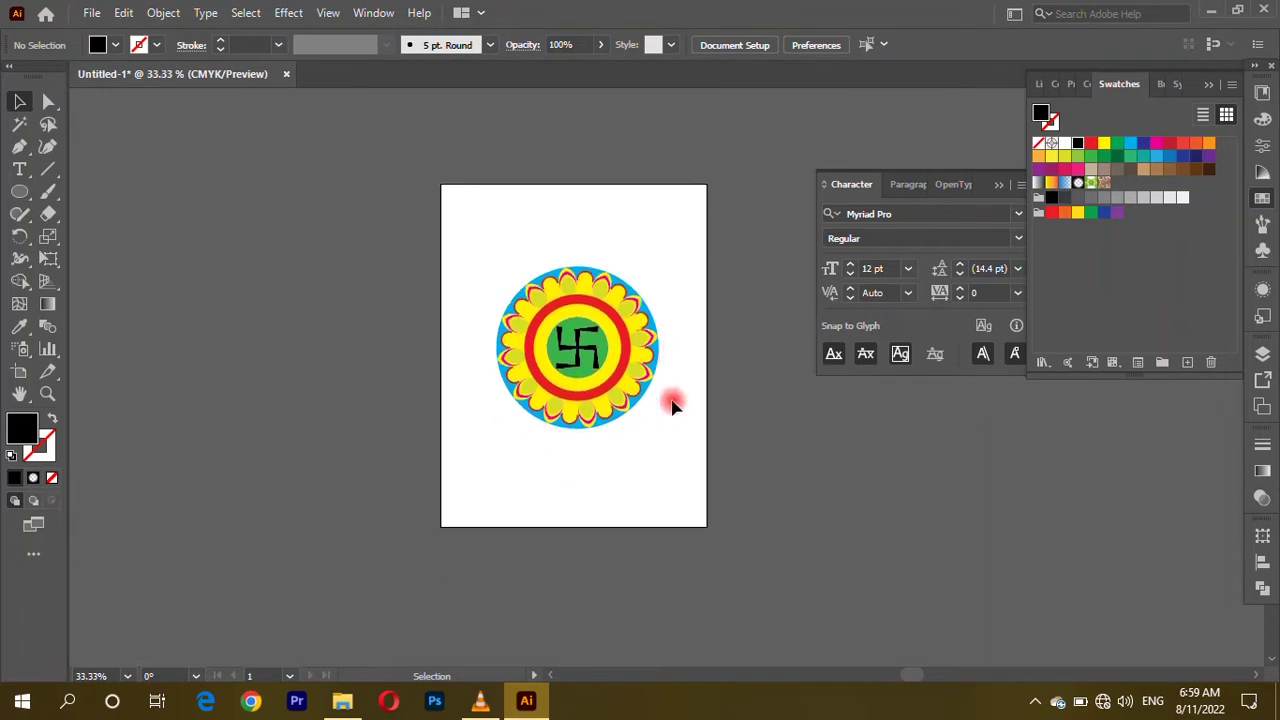
pyautogui.scroll(1, 669, 400)
pyautogui.moveTo(669, 400); pyautogui.dragTo(586, 300)
pyautogui.scroll(2, 508, 448)
# Step: Draw a rectangle on the empty canvas and fill it grey
pyautogui.click(20, 191)
pyautogui.click(95, 191)
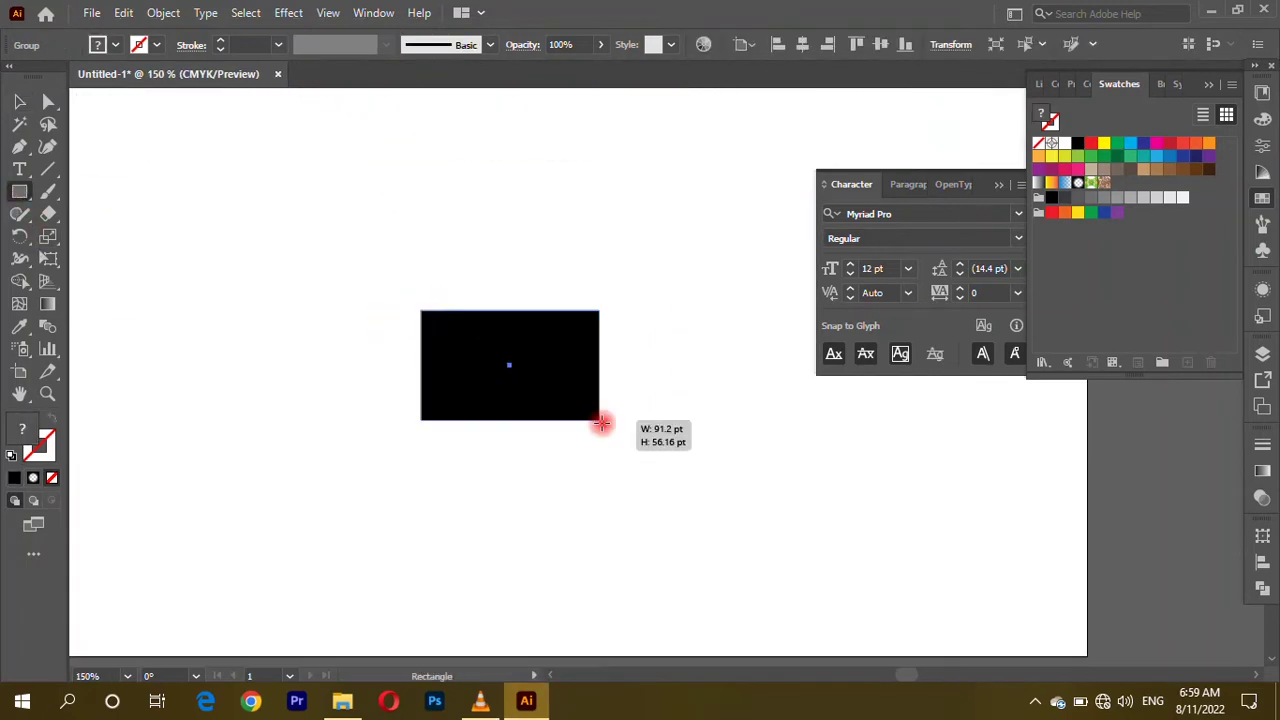
pyautogui.moveTo(420, 310); pyautogui.dragTo(724, 472)
pyautogui.doubleClick(1041, 113)
pyautogui.click(666, 423)
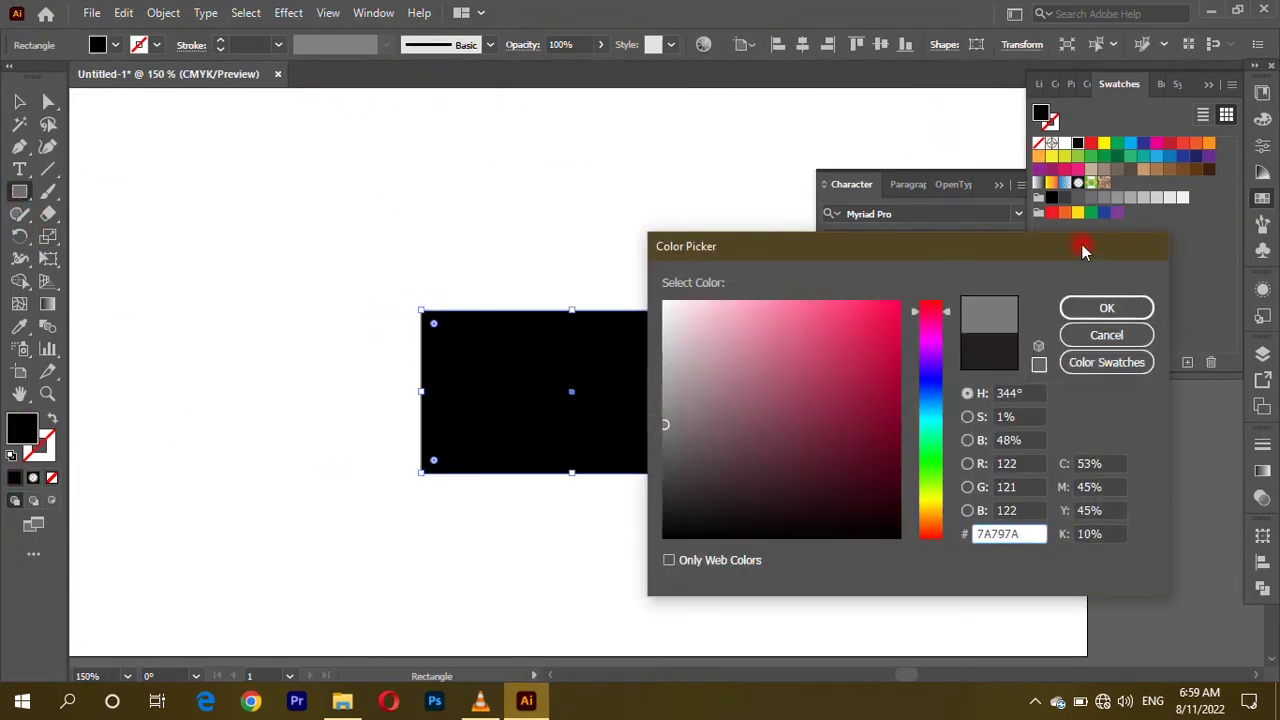
pyautogui.click(1089, 306)
# Step: Round the rectangle's corners into a leaf shape and tilt it diagonally
pyautogui.click(48, 101)
pyautogui.moveTo(600, 192)
pyautogui.mouseDown()
pyautogui.moveTo(750, 345)
pyautogui.moveTo(468, 541)
pyautogui.mouseUp()
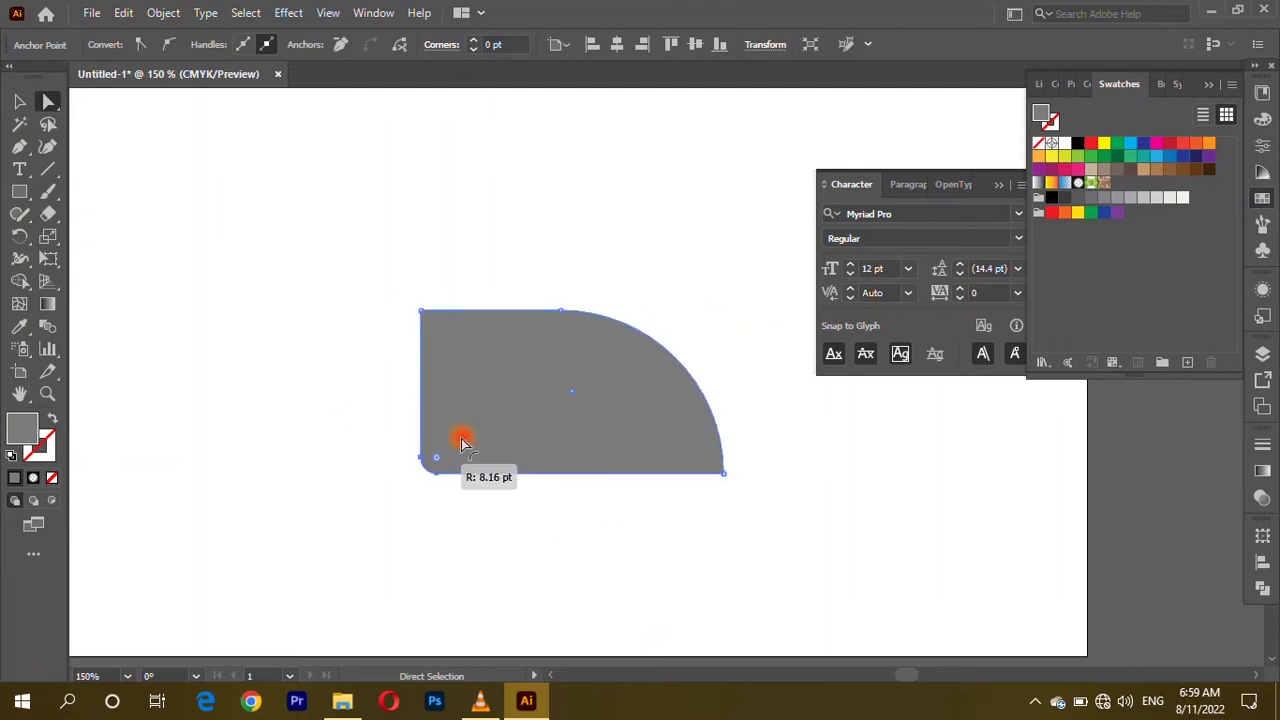
pyautogui.moveTo(462, 440); pyautogui.dragTo(540, 380)
pyautogui.click(19, 101)
pyautogui.click(600, 400)
pyautogui.moveTo(734, 486); pyautogui.dragTo(434, 309)
pyautogui.click(72, 229)
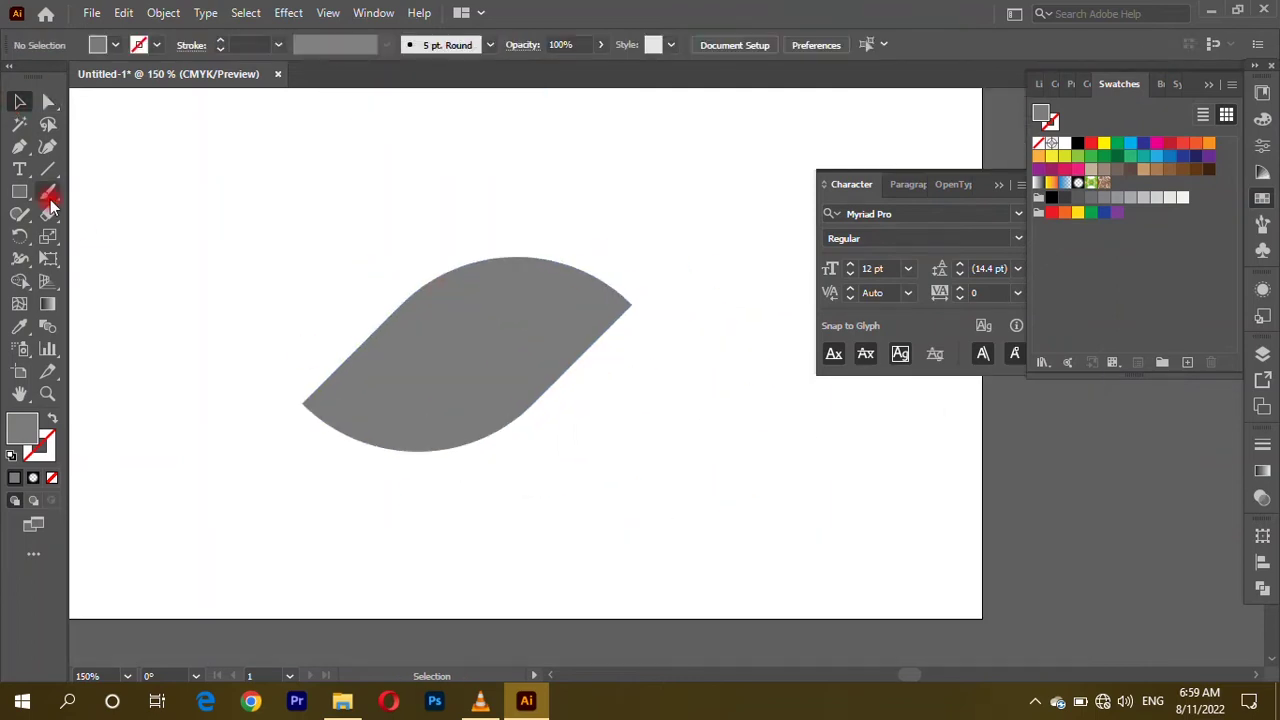
pyautogui.hotkey('ctrl', 'z')
# Step: Set a black stroke with no fill and draw a curve inside the leaf
pyautogui.click(55, 462)
pyautogui.click(1049, 112)
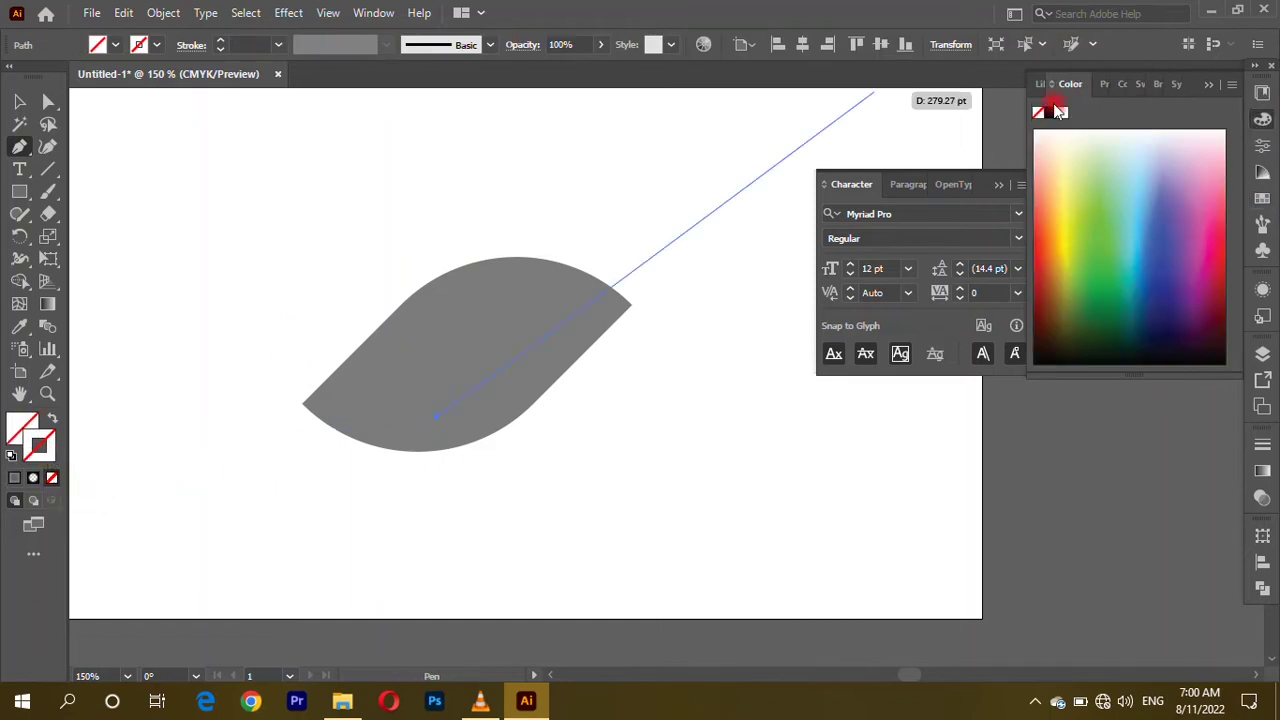
pyautogui.scroll(2, 334, 487)
pyautogui.moveTo(322, 280); pyautogui.dragTo(231, 171)
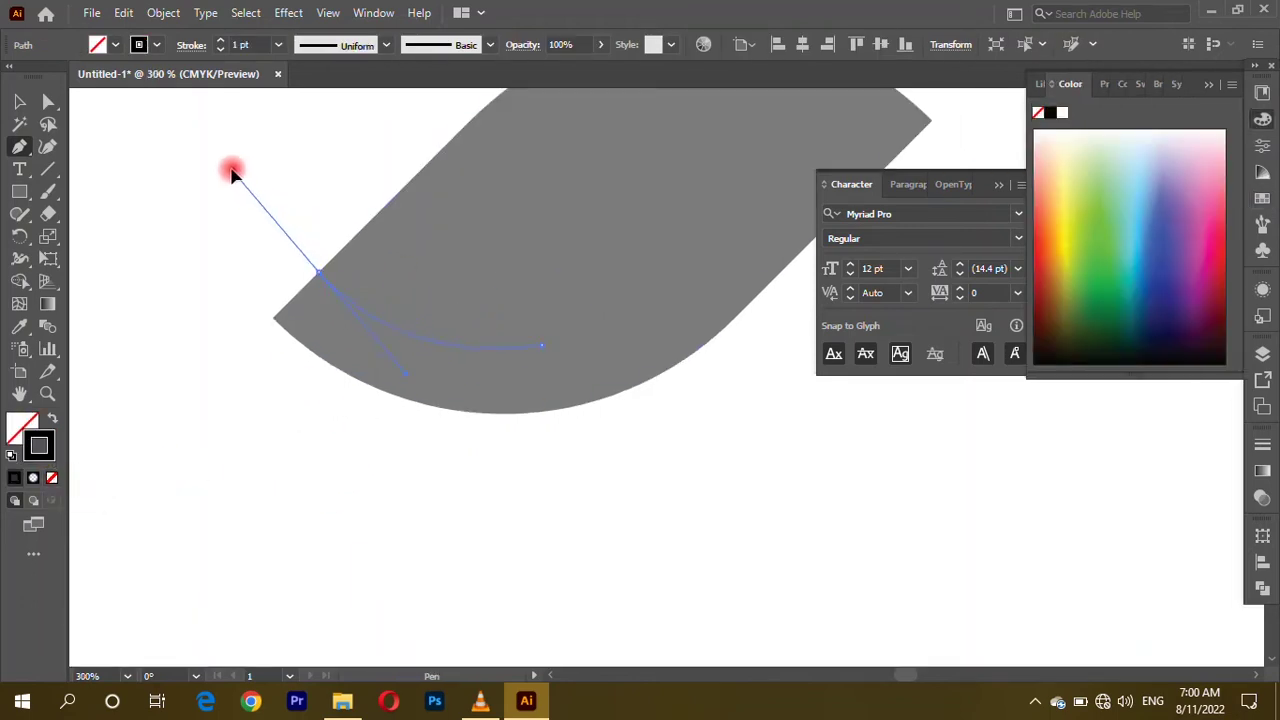
# Step: Give the leaf a black outline about 5 pt thick
pyautogui.keyDown('ctrl'); pyautogui.click(391, 286); pyautogui.keyUp('ctrl')
pyautogui.click(33, 478)
pyautogui.click(220, 40)
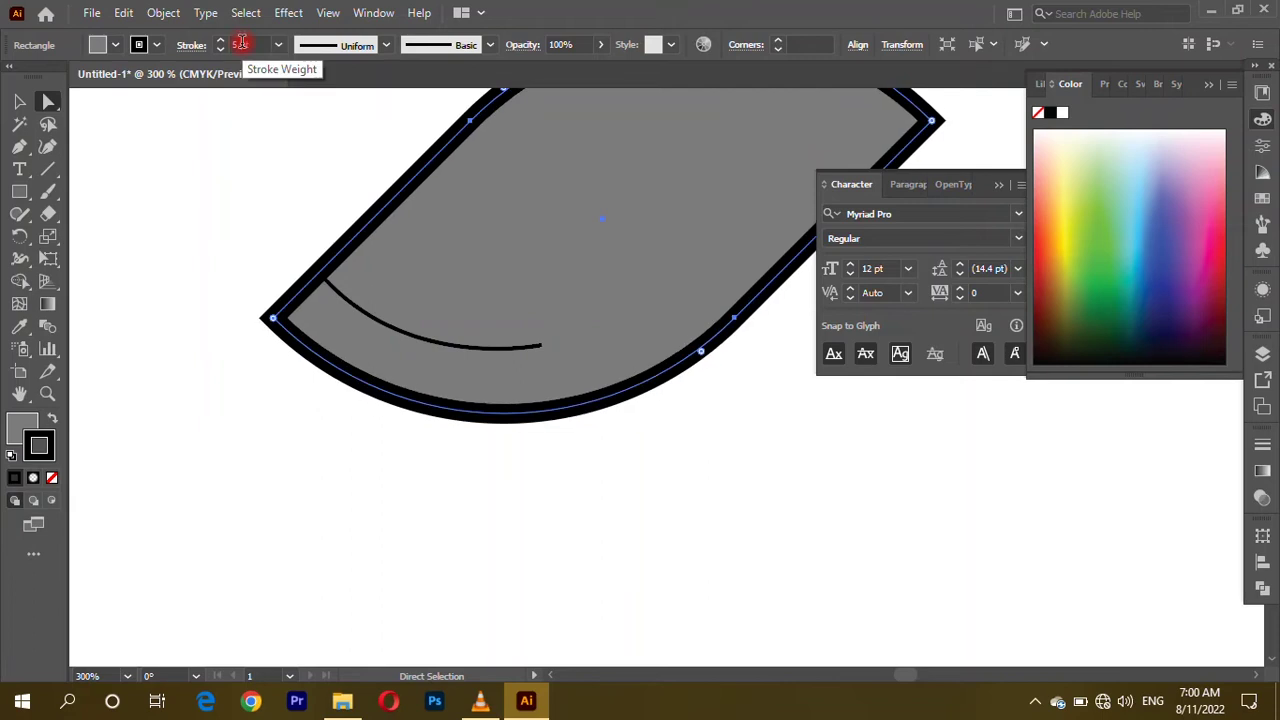
pyautogui.click(388, 332)
pyautogui.click(18, 102)
pyautogui.click(383, 330)
# Step: Apply a tapered width profile to the curved line
pyautogui.click(385, 44)
pyautogui.click(343, 178)
pyautogui.click(262, 220)
pyautogui.scroll(1, 426, 293)
pyautogui.click(371, 306)
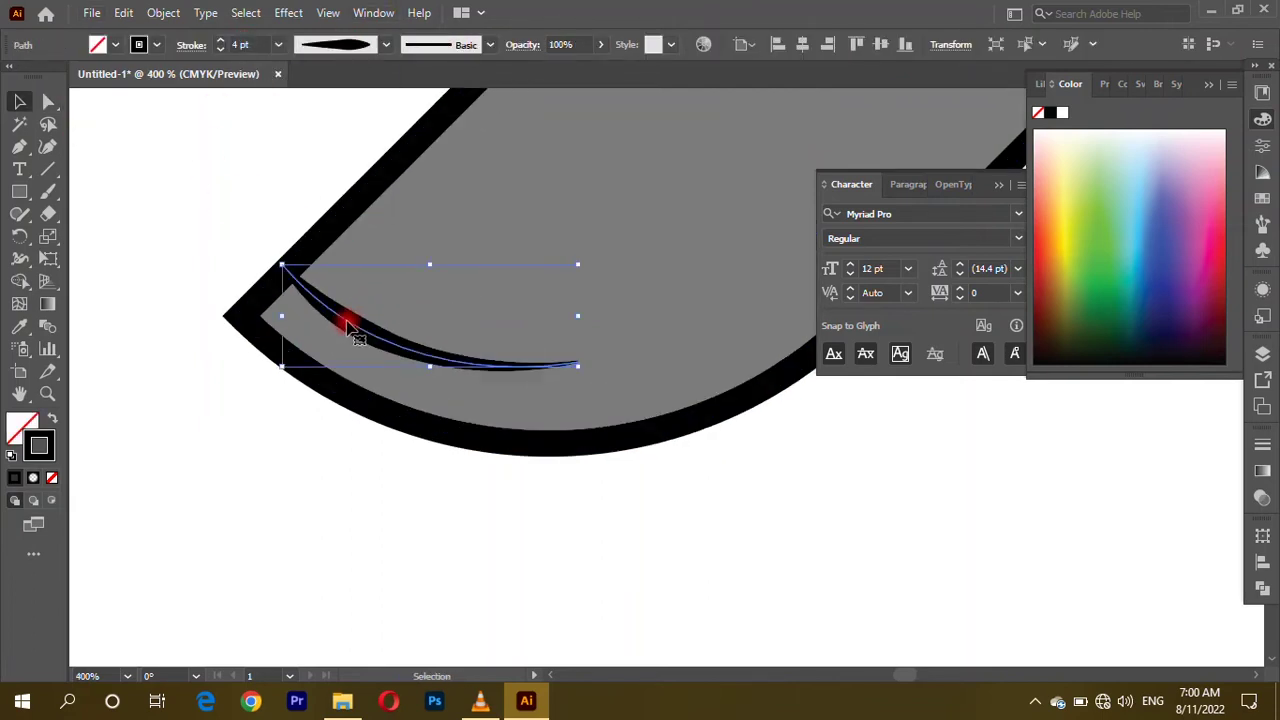
pyautogui.scroll(-1, 352, 330)
# Step: Place copies of the tapered curve across the leaf, shifting the top one left and down
pyautogui.scroll(2, 337, 300)
pyautogui.moveTo(337, 412); pyautogui.dragTo(466, 294)
pyautogui.scroll(-5, 466, 294)
pyautogui.click(634, 348)
pyautogui.scroll(5, 280, 370)
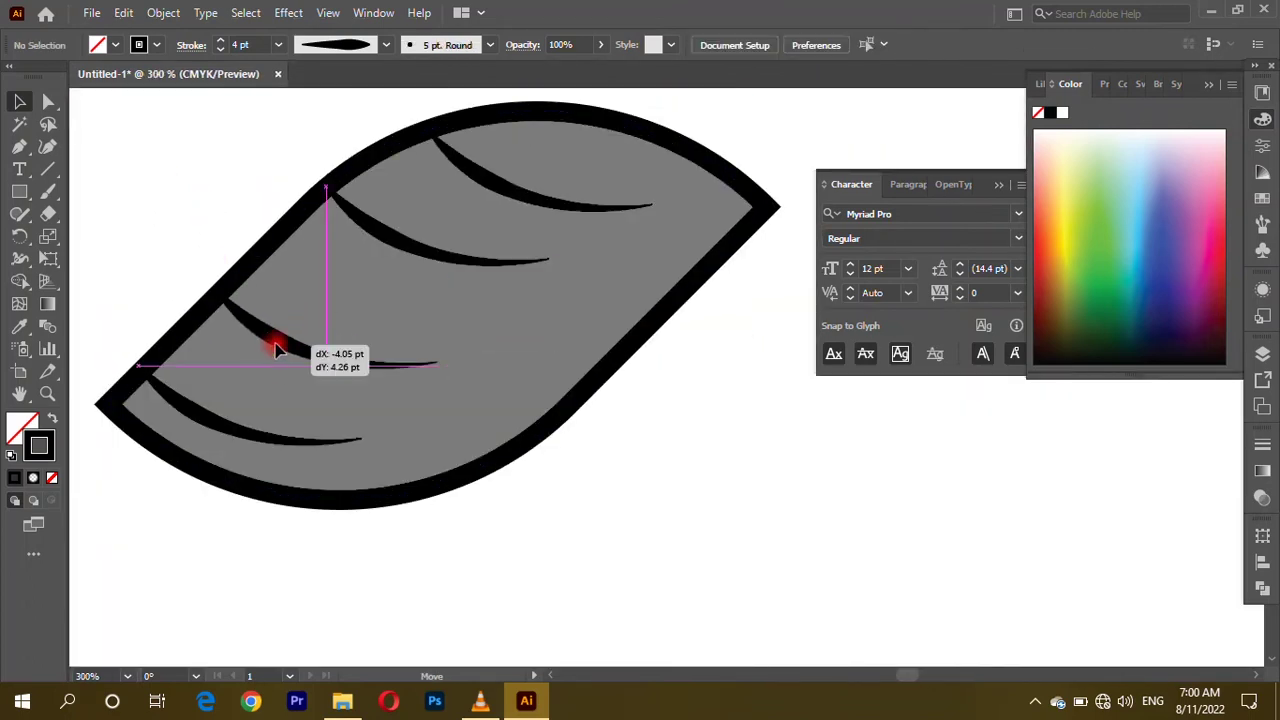
pyautogui.click(278, 340)
pyautogui.moveTo(481, 192); pyautogui.dragTo(433, 207)
pyautogui.scroll(-3, 297, 206)
# Step: Select the whole leaf drawing with its four veins for grouping
pyautogui.moveTo(251, 177); pyautogui.dragTo(591, 443)
pyautogui.click(591, 443)
pyautogui.click(1100, 84)
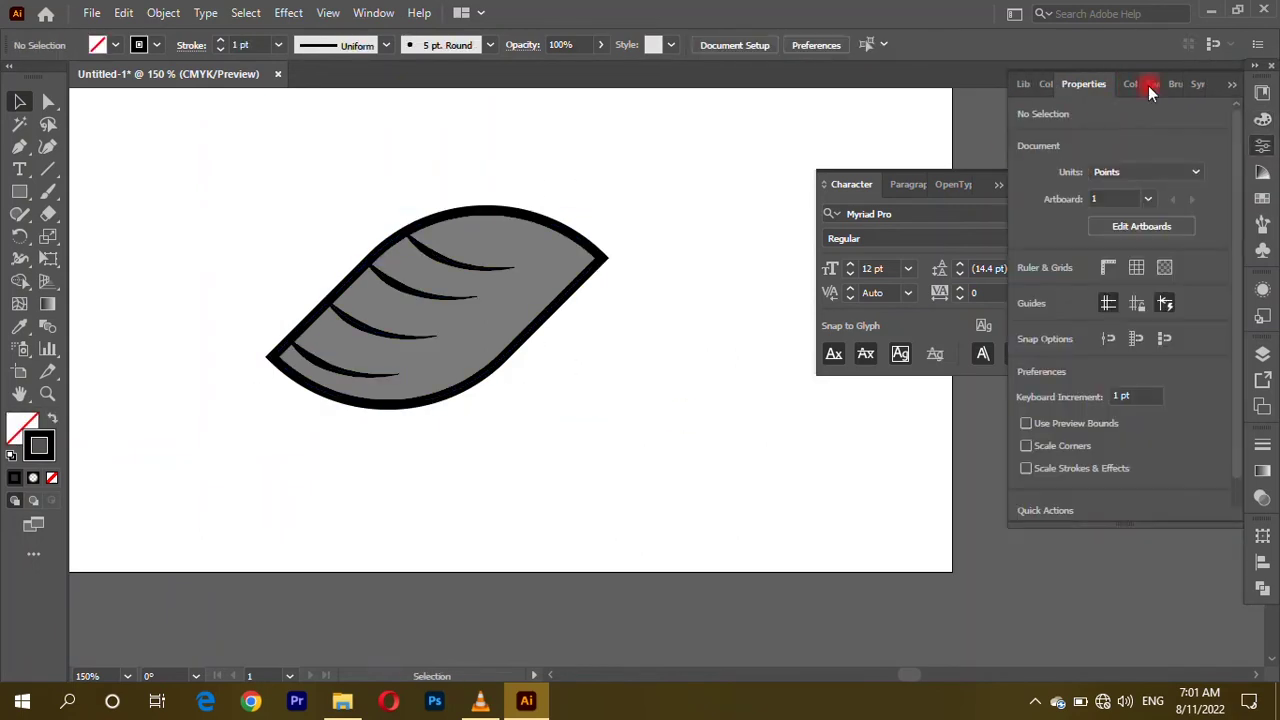
pyautogui.click(1148, 85)
pyautogui.moveTo(286, 206); pyautogui.dragTo(634, 400)
pyautogui.click(163, 12)
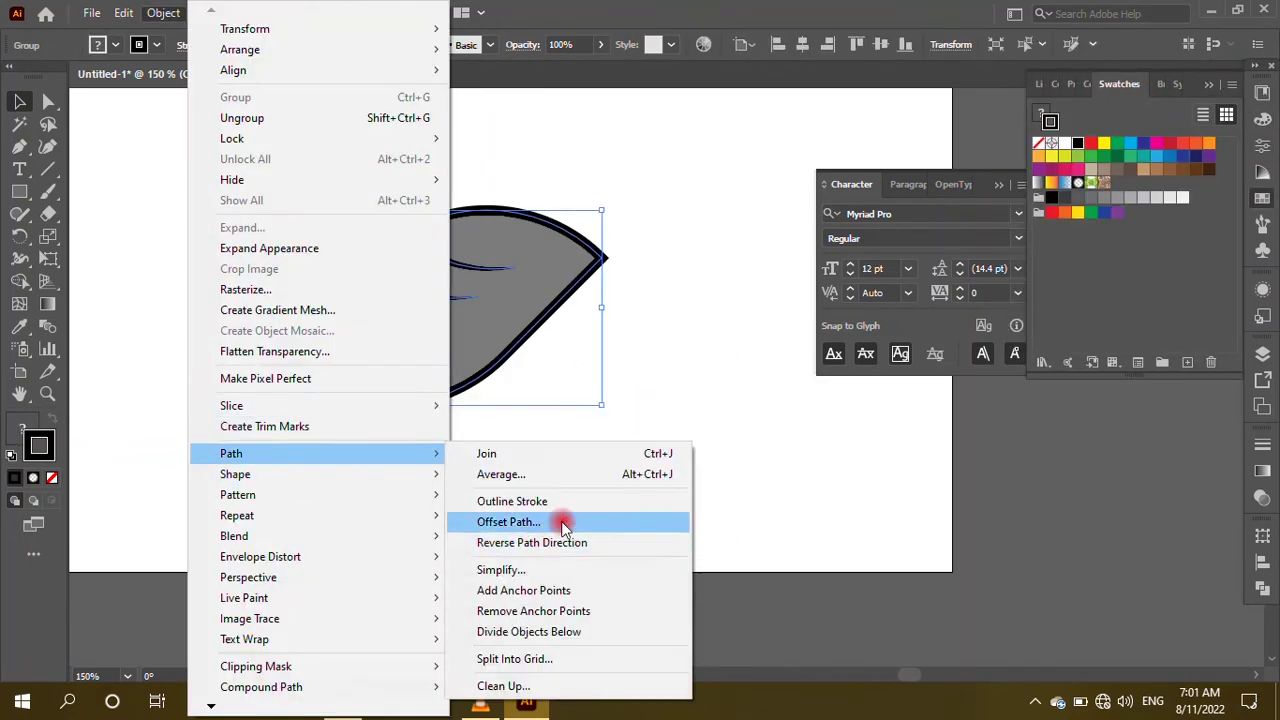
# Step: Offset the leaf's path and add the leaf to the Swatches as a pattern
pyautogui.click(563, 527)
pyautogui.scroll(-3, 623, 474)
pyautogui.scroll(3, 643, 517)
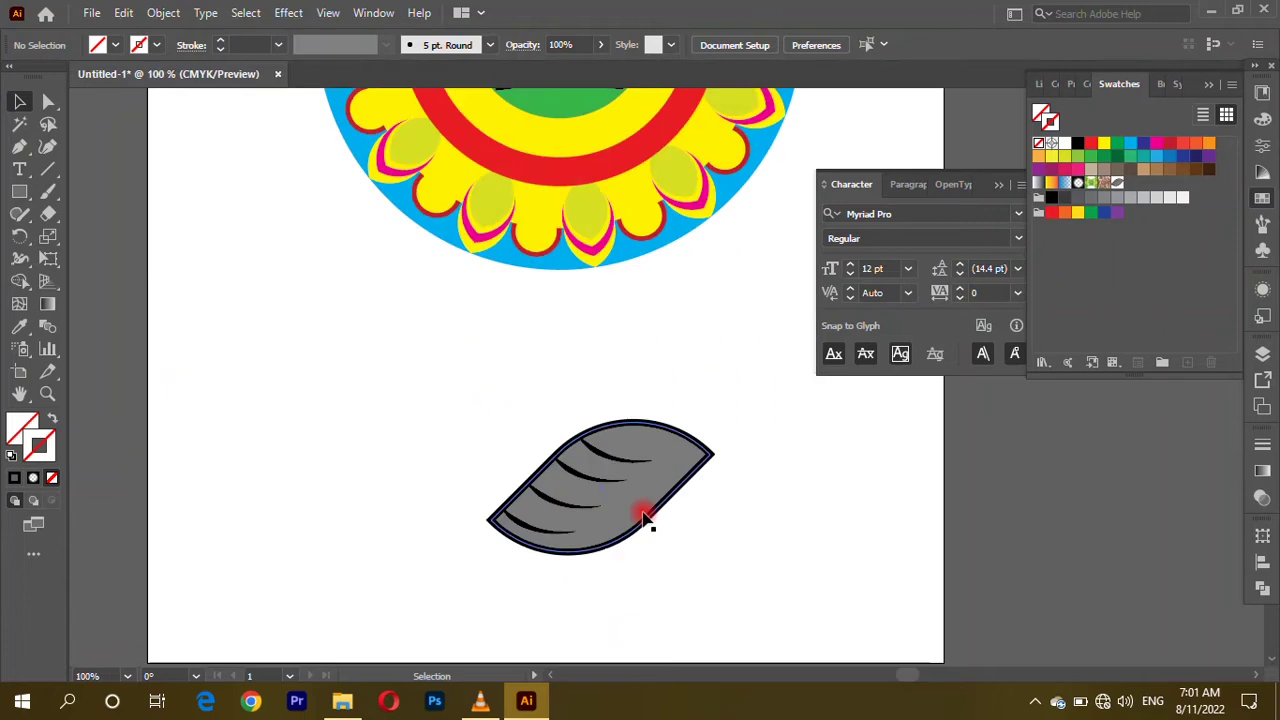
pyautogui.scroll(-1, 643, 517)
pyautogui.moveTo(591, 449); pyautogui.dragTo(1136, 621)
# Step: Narrow the leaf pattern tile width to 119 so the leaves overlap
pyautogui.doubleClick(1118, 185)
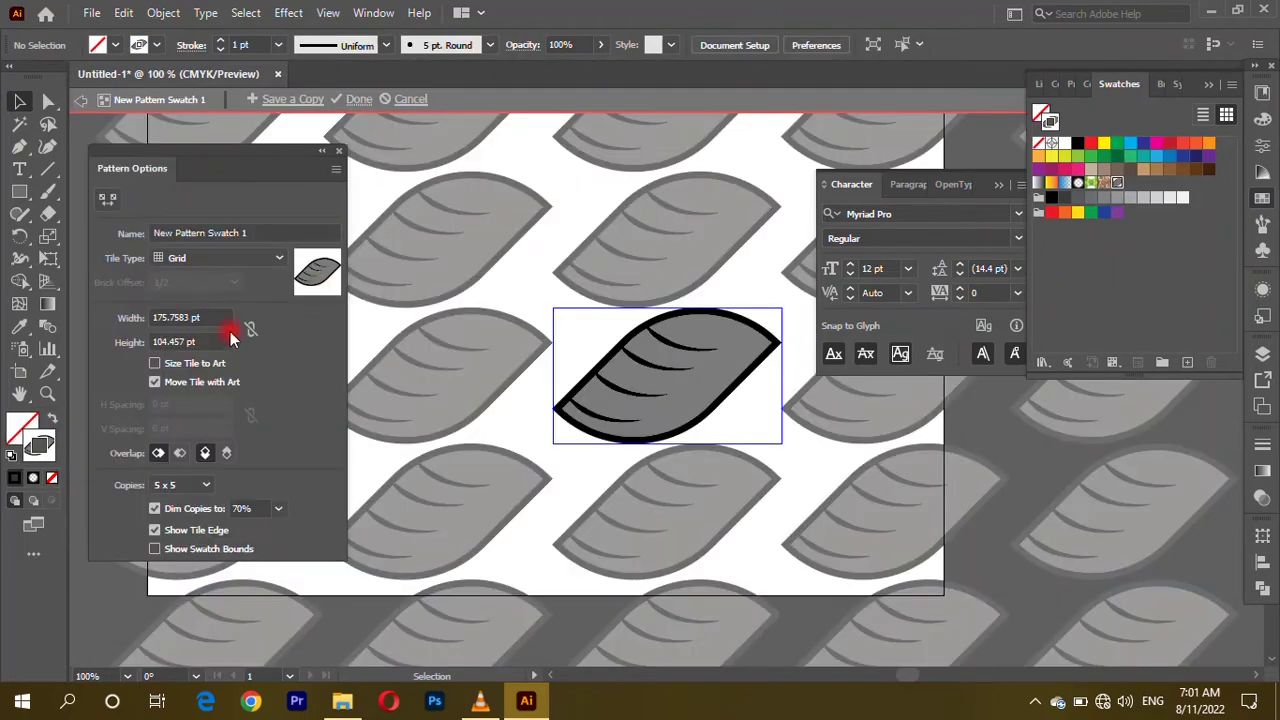
pyautogui.doubleClick(190, 317)
pyautogui.write('119')
pyautogui.press('Return')
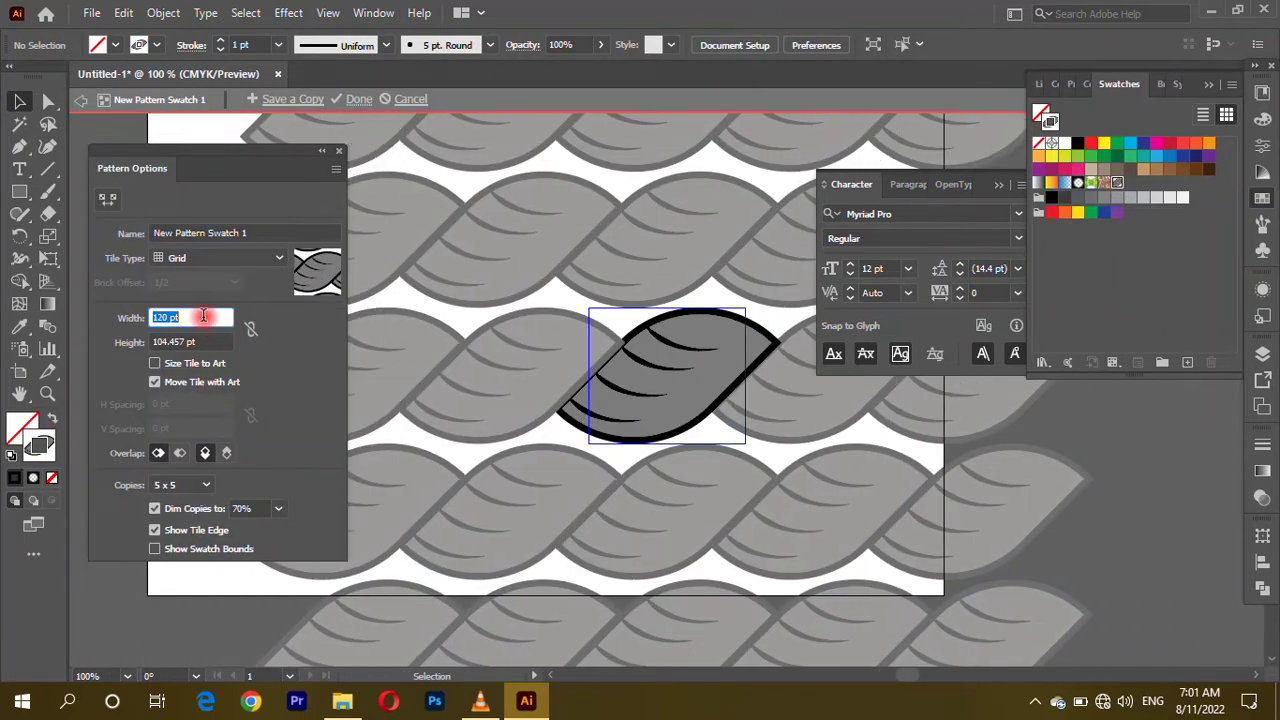
pyautogui.click(359, 99)
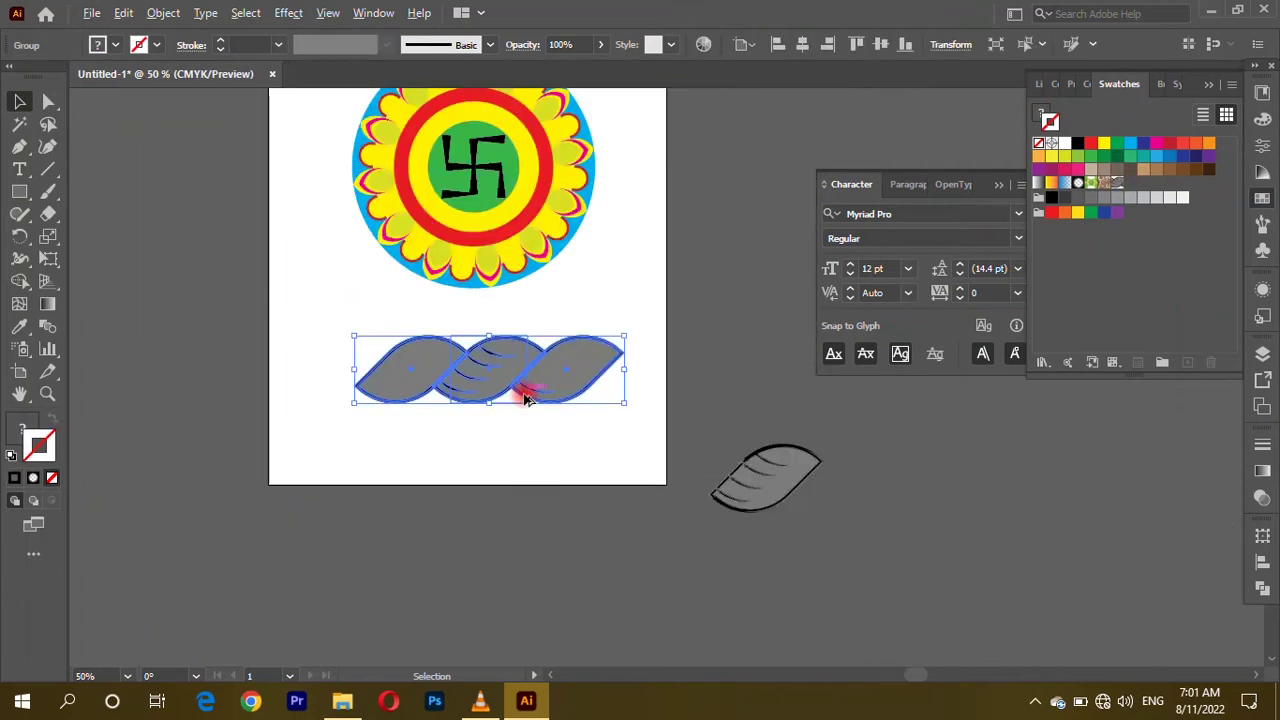
# Step: Scale down the rope pattern piece and trim its end leaves with the Shape Builder
pyautogui.moveTo(523, 391); pyautogui.dragTo(423, 341)
pyautogui.moveTo(684, 359); pyautogui.dragTo(560, 320)
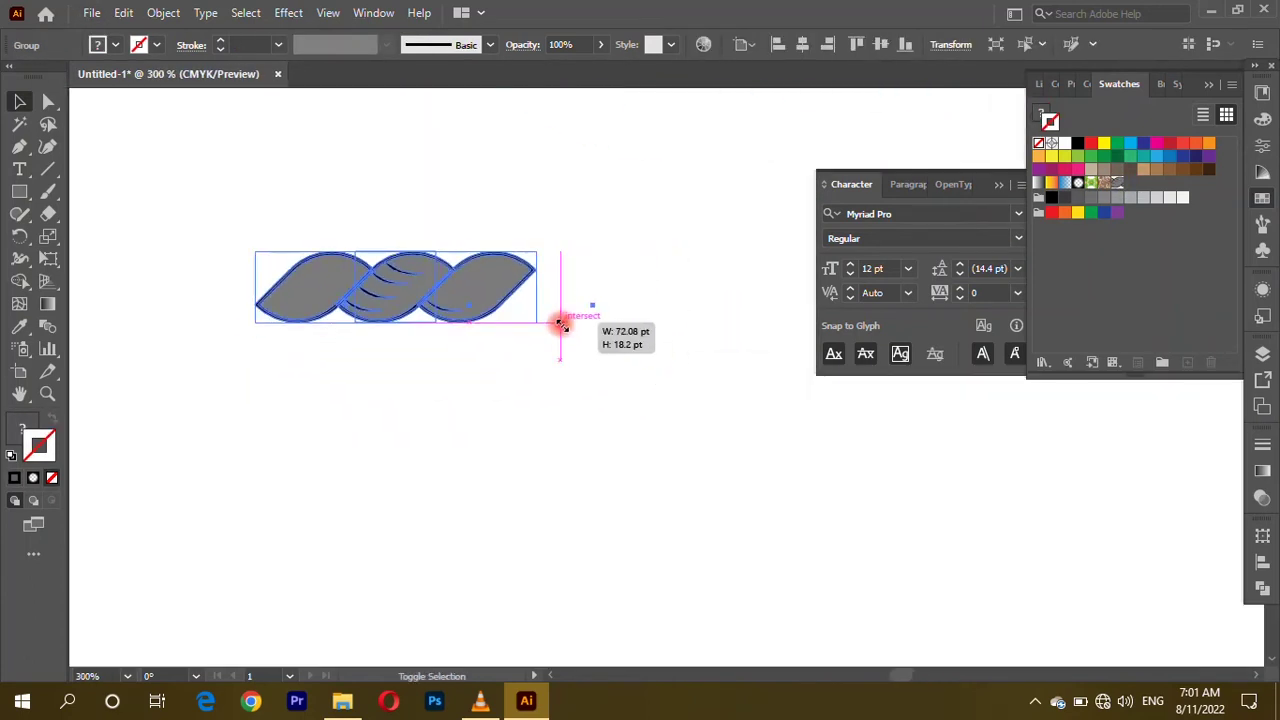
pyautogui.hotkey('ctrl', '=')
pyautogui.hotkey('ctrl', '=')
pyautogui.hotkey('ctrl', '=')
pyautogui.click(22, 260)
pyautogui.moveTo(337, 251); pyautogui.dragTo(305, 435)
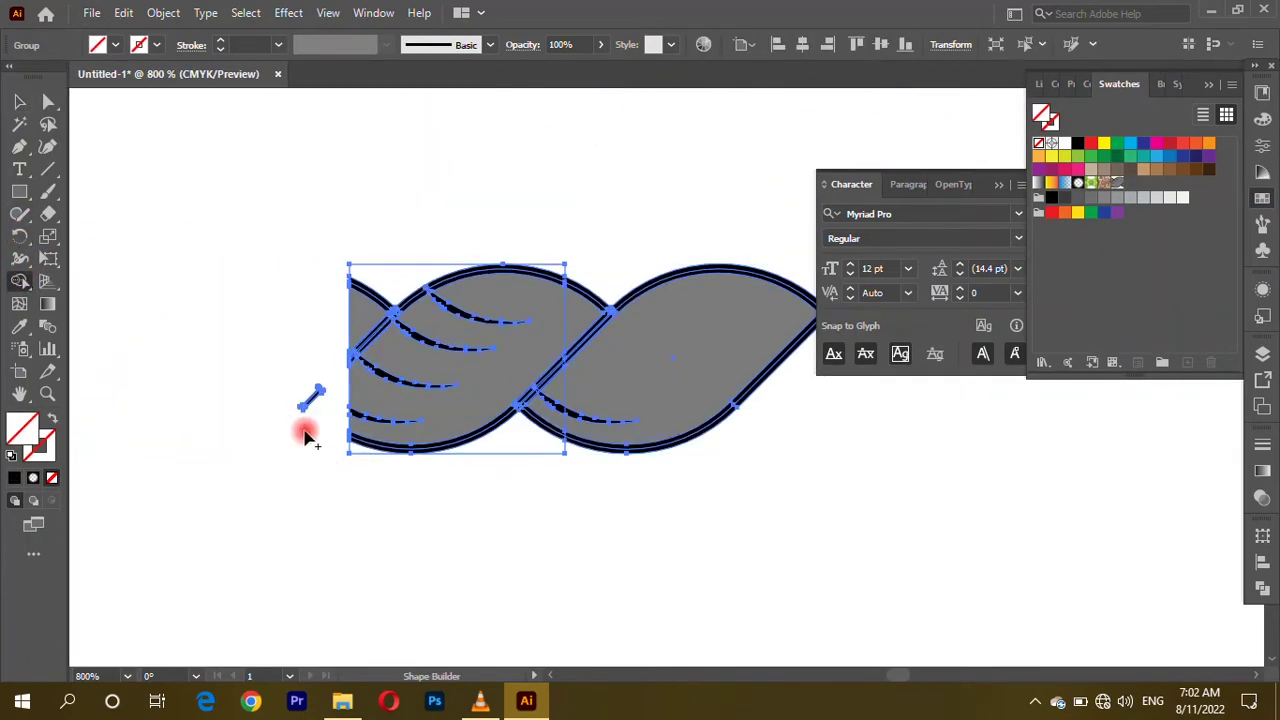
pyautogui.moveTo(650, 400); pyautogui.dragTo(583, 491)
pyautogui.press('v')
pyautogui.hotkey('ctrl', '=')
pyautogui.hotkey('ctrl', '=')
pyautogui.hotkey('ctrl', '=')
pyautogui.moveTo(300, 310); pyautogui.dragTo(377, 381)
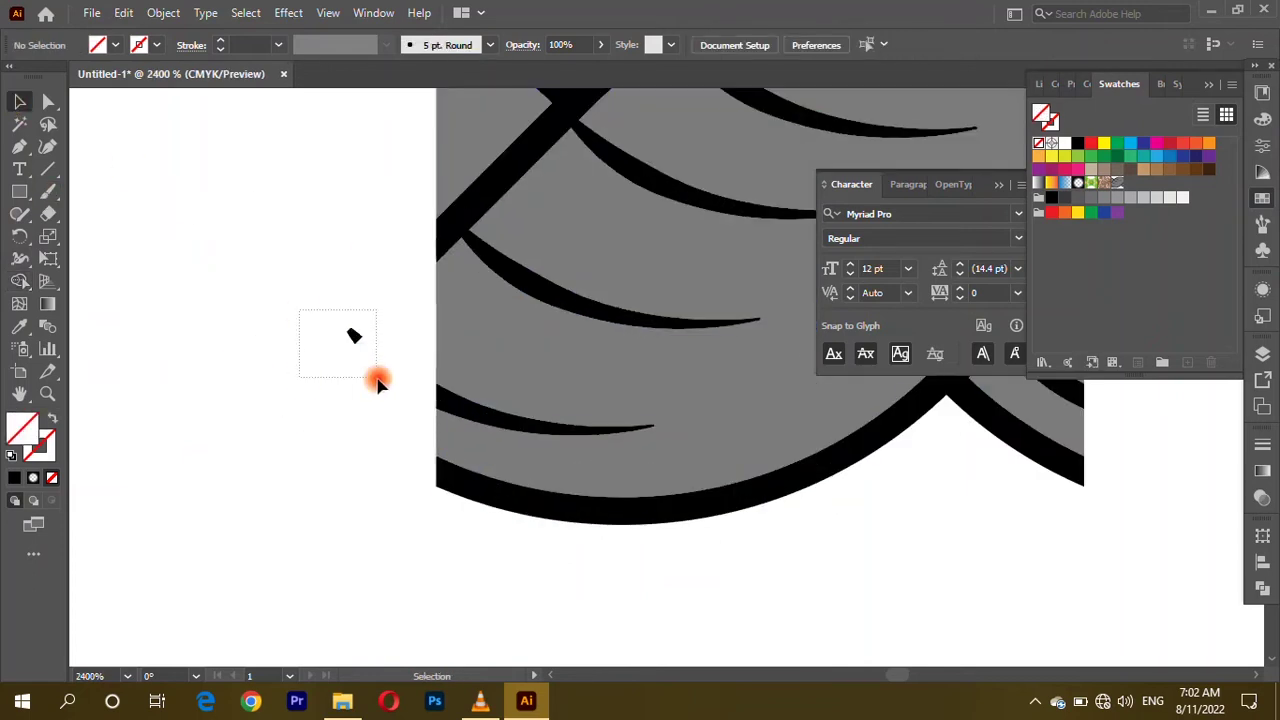
# Step: Trim away the remaining right lobe to leave a clean rope tile
pyautogui.hotkey('ctrl', 'a')
pyautogui.hotkey('ctrl', '-')
pyautogui.hotkey('ctrl', '-')
pyautogui.hotkey('ctrl', '-')
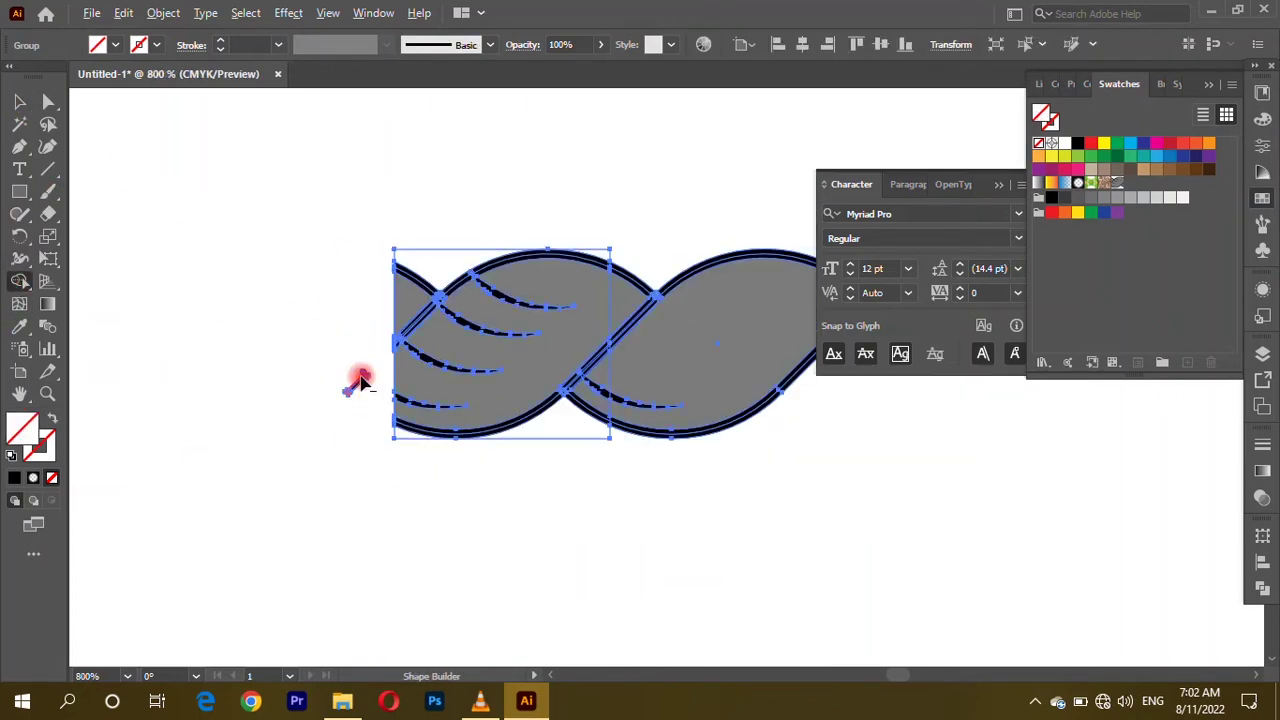
pyautogui.scroll(3, 360, 366)
pyautogui.scroll(2, 374, 320)
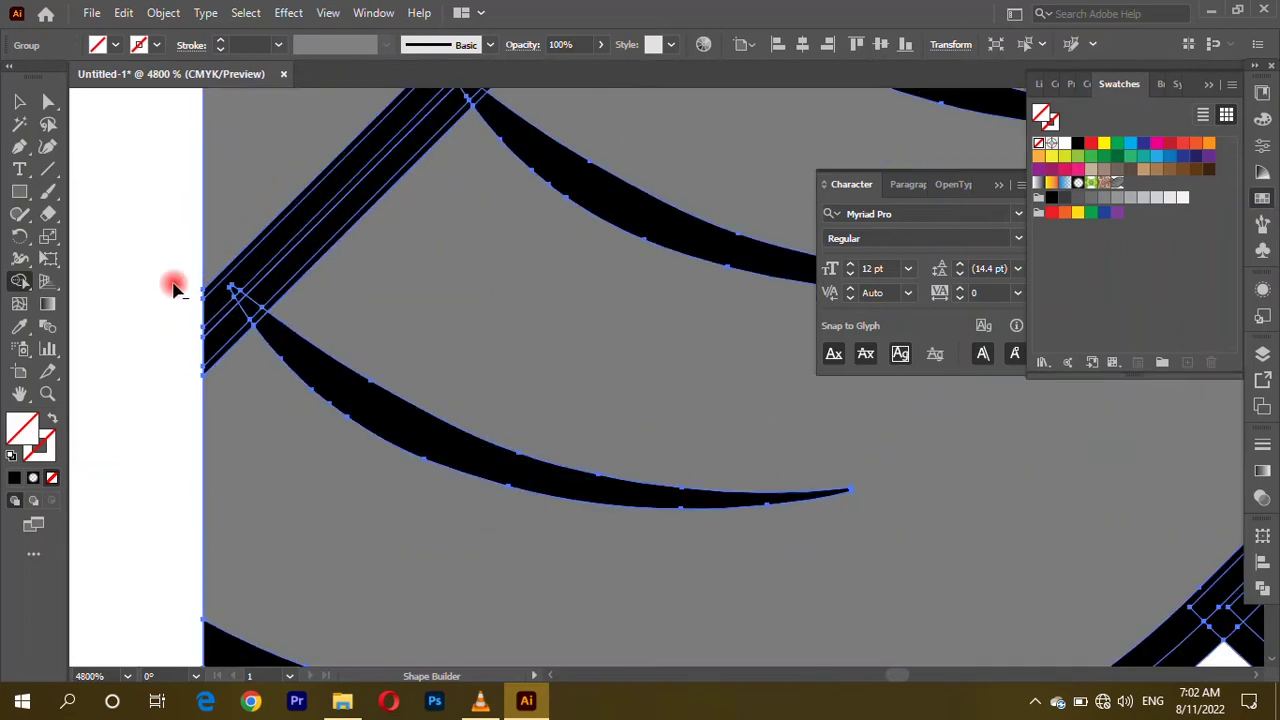
pyautogui.scroll(-3, 171, 280)
pyautogui.scroll(-1, 386, 266)
pyautogui.moveTo(492, 216); pyautogui.dragTo(500, 443)
pyautogui.press('v')
pyautogui.hotkey('ctrl', '-')
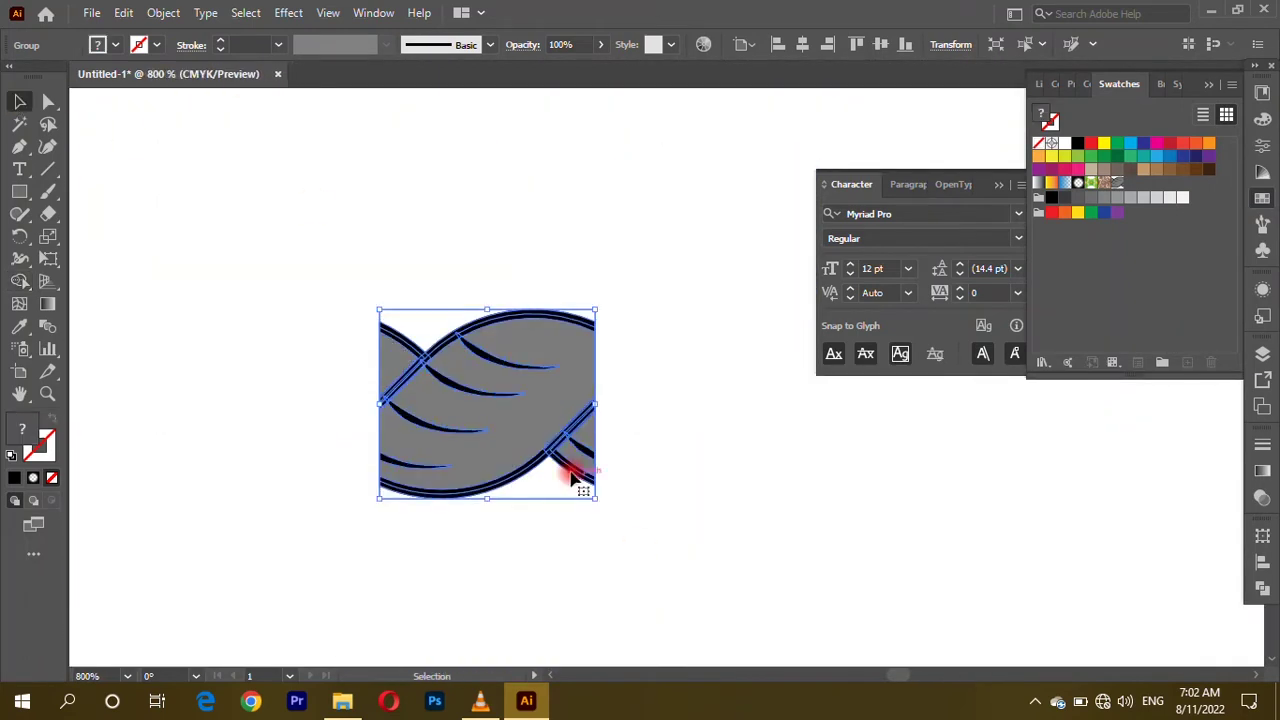
# Step: Save the tile as a new pattern brush with Tints colourisation and move it off the artboard
pyautogui.click(1158, 86)
pyautogui.click(1166, 368)
pyautogui.click(586, 286)
pyautogui.click(594, 403)
pyautogui.click(805, 477)
pyautogui.click(790, 500)
pyautogui.click(790, 601)
pyautogui.moveTo(614, 329); pyautogui.dragTo(608, 443)
pyautogui.hotkey('ctrl', '-')
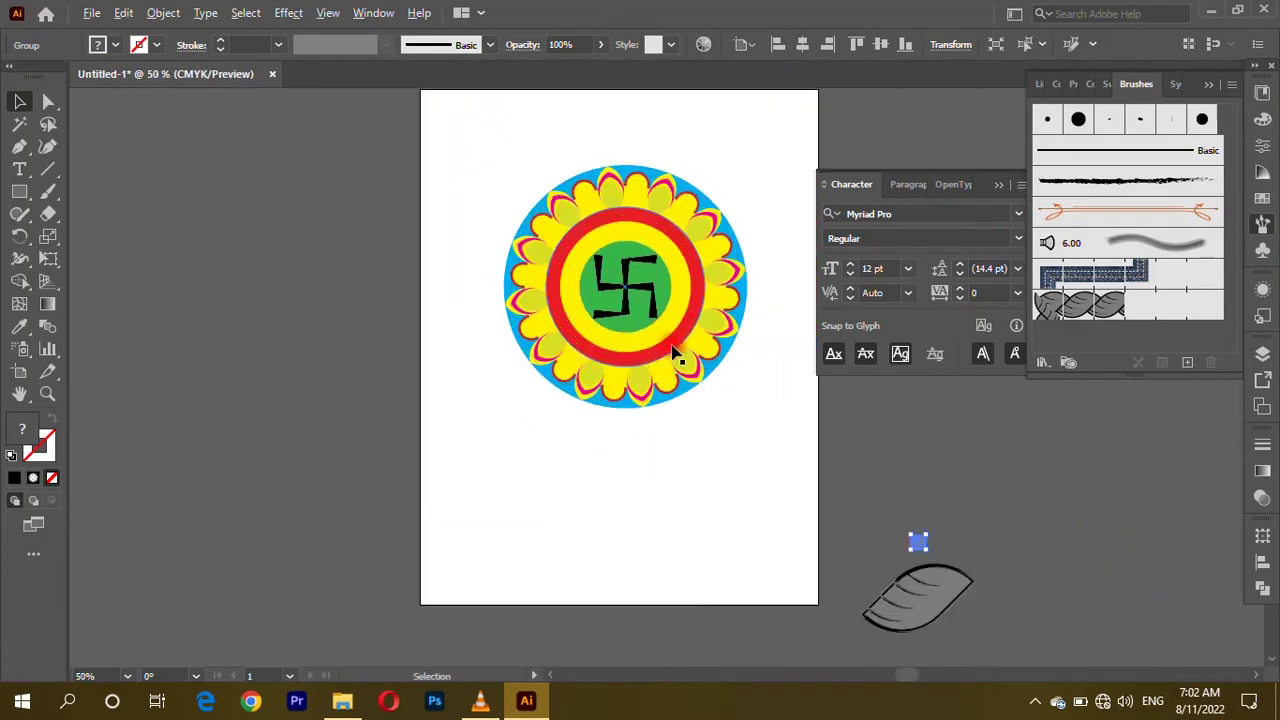
# Step: Draw a rope path curving down-left from the rakhi and apply the rope pattern brush
pyautogui.click(20, 152)
pyautogui.scroll(3, 529, 363)
pyautogui.scroll(-3, 620, 400)
pyautogui.hscroll(3, 508, 423)
pyautogui.click(499, 399)
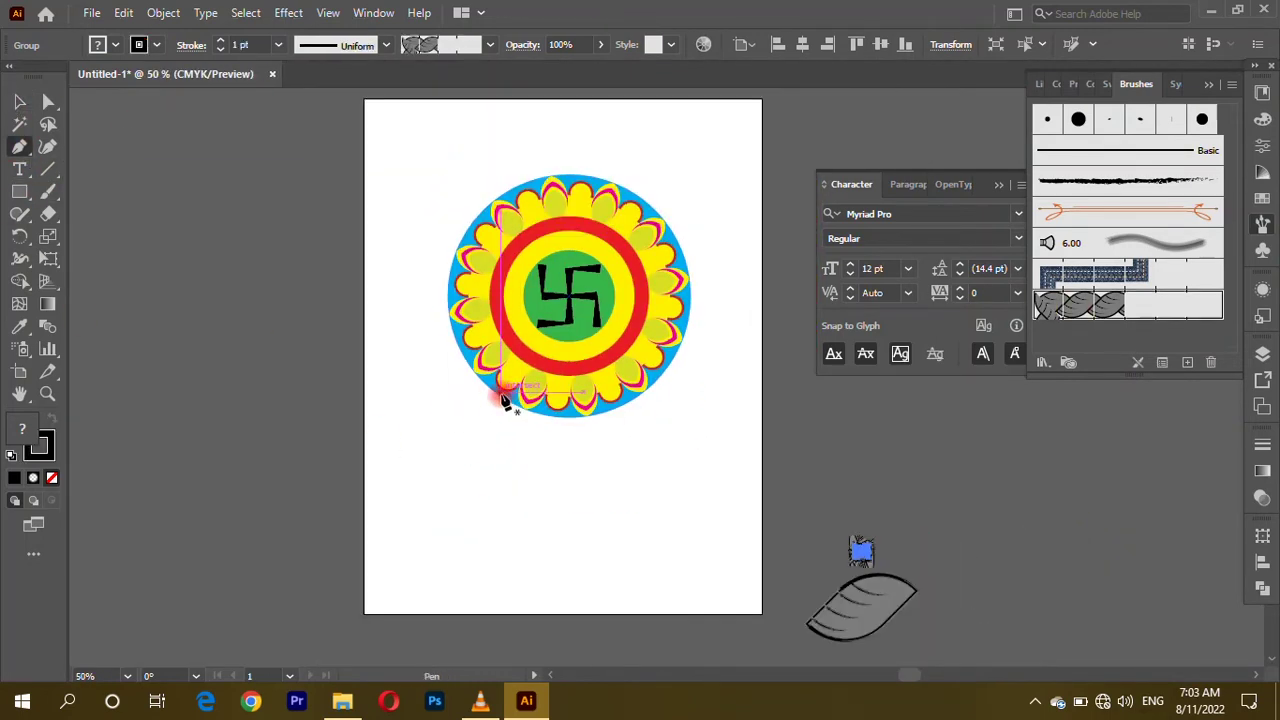
pyautogui.scroll(-4, 443, 423)
pyautogui.moveTo(448, 403); pyautogui.dragTo(488, 507)
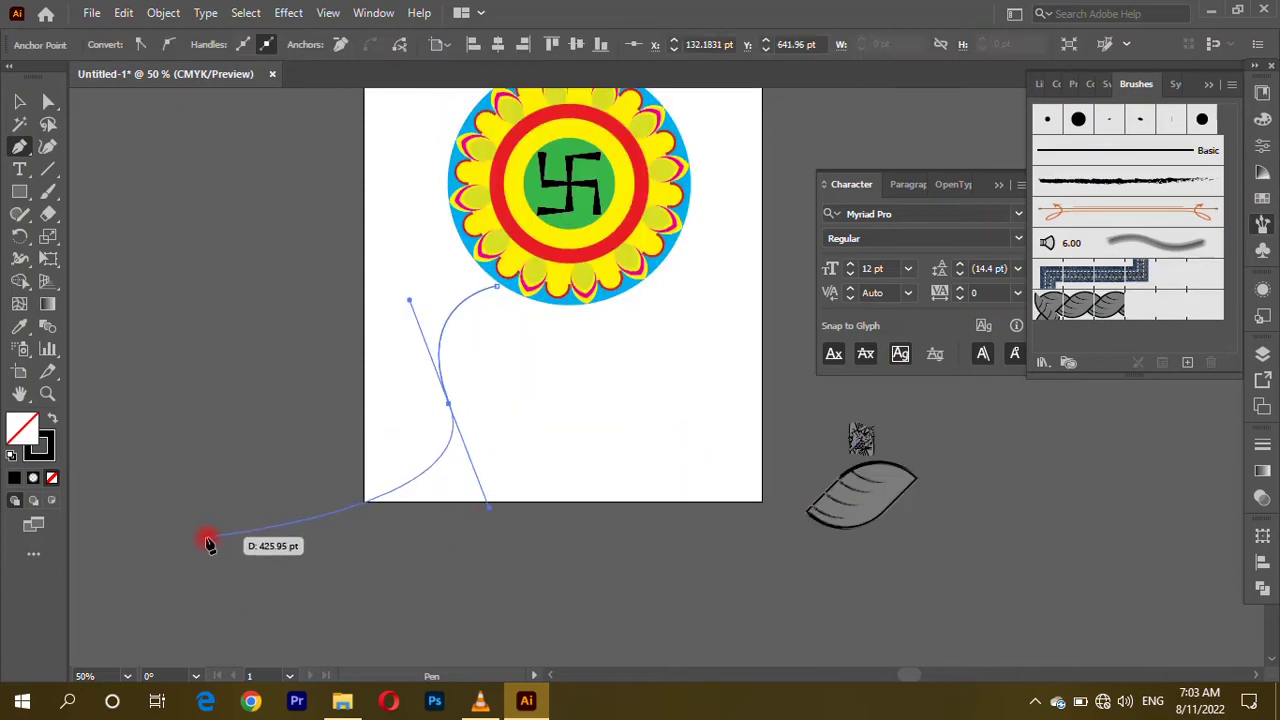
pyautogui.click(1047, 290)
pyautogui.scroll(2, 523, 354)
pyautogui.scroll(2, 571, 309)
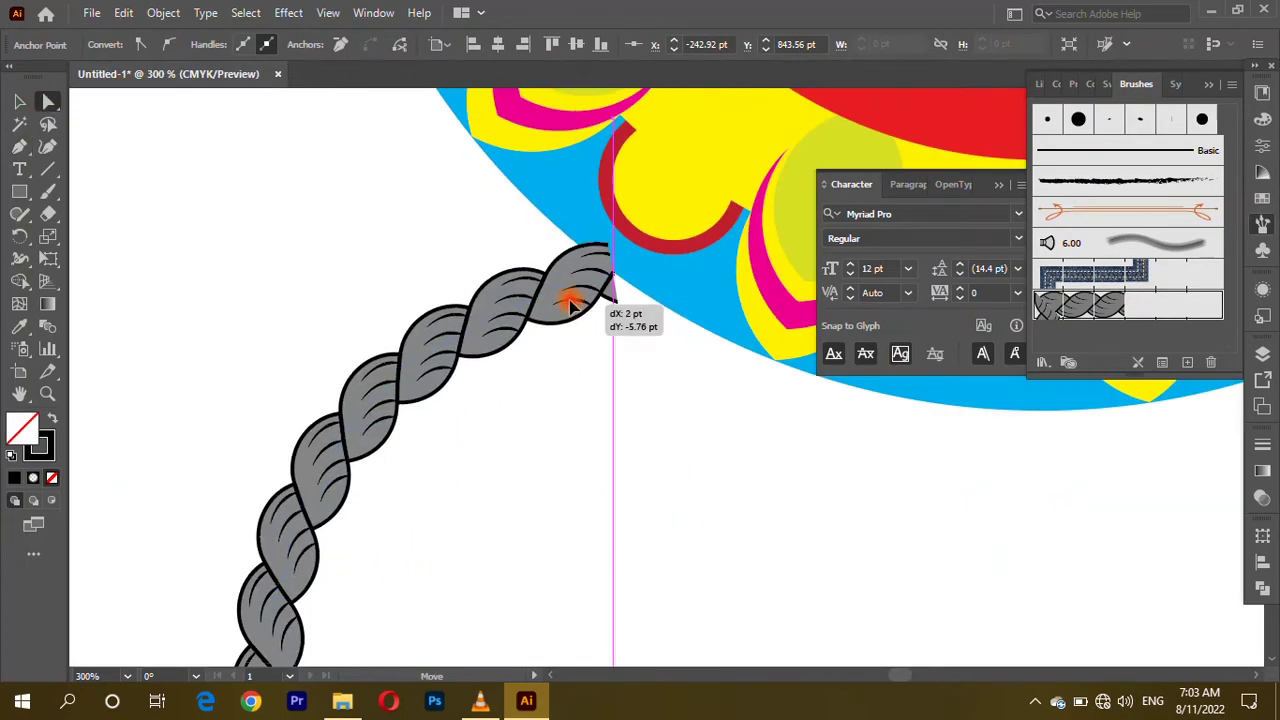
pyautogui.scroll(-3, 588, 310)
# Step: Draw the second rope strand running from the rakhi toward the upper right
pyautogui.press('a')
pyautogui.scroll(-3, 460, 450)
pyautogui.scroll(1, 460, 450)
pyautogui.press('p')
pyautogui.scroll(2, 430, 330)
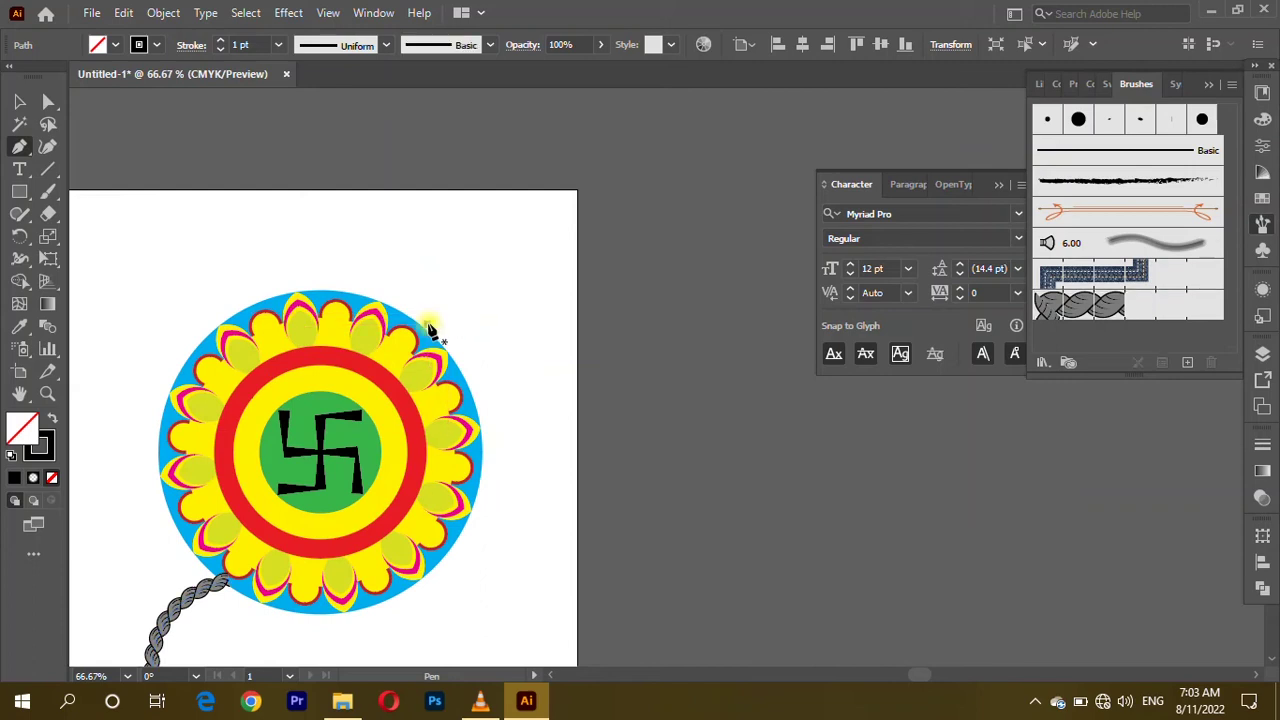
pyautogui.moveTo(481, 236); pyautogui.dragTo(540, 232)
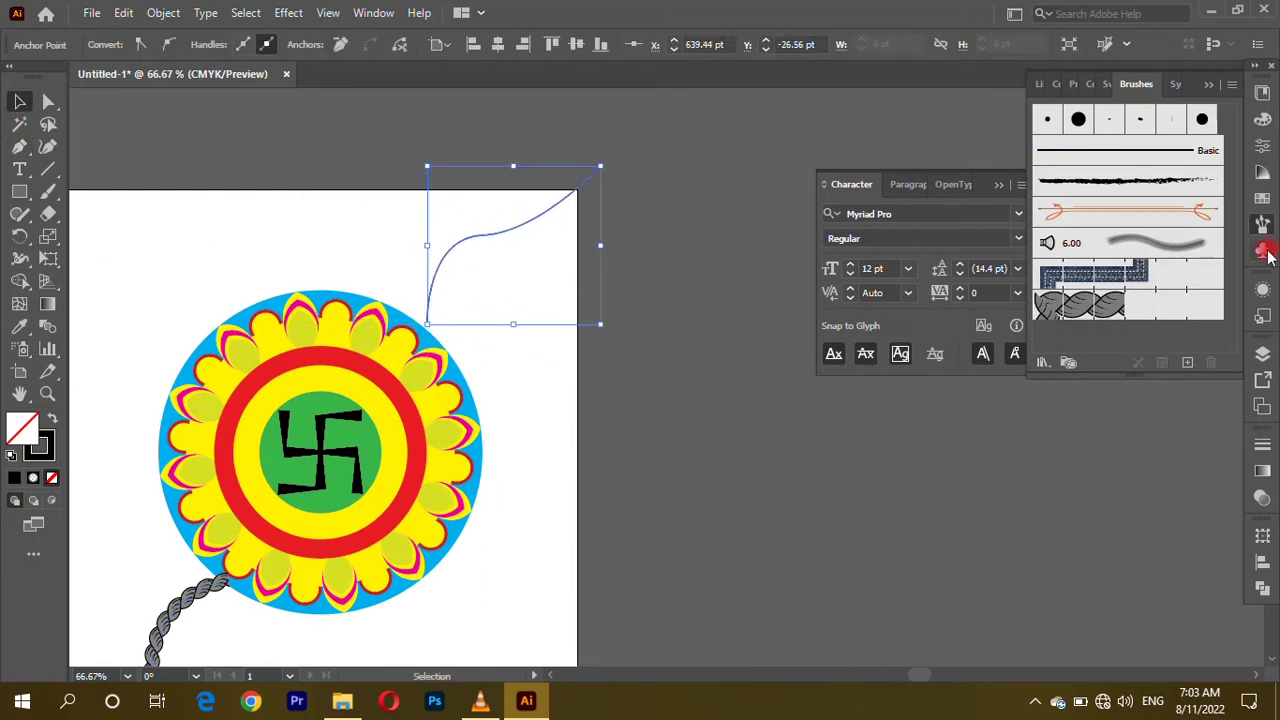
pyautogui.press('Escape')
pyautogui.scroll(2, 600, 220)
pyautogui.press('v')
pyautogui.scroll(-3, 650, 280)
# Step: Bring the mandala rakhi in front of the rope and give the rope stroke a gradient
pyautogui.click(645, 318)
pyautogui.rightClick(645, 318)
pyautogui.click(929, 537)
pyautogui.scroll(2, 708, 157)
pyautogui.scroll(-2, 698, 345)
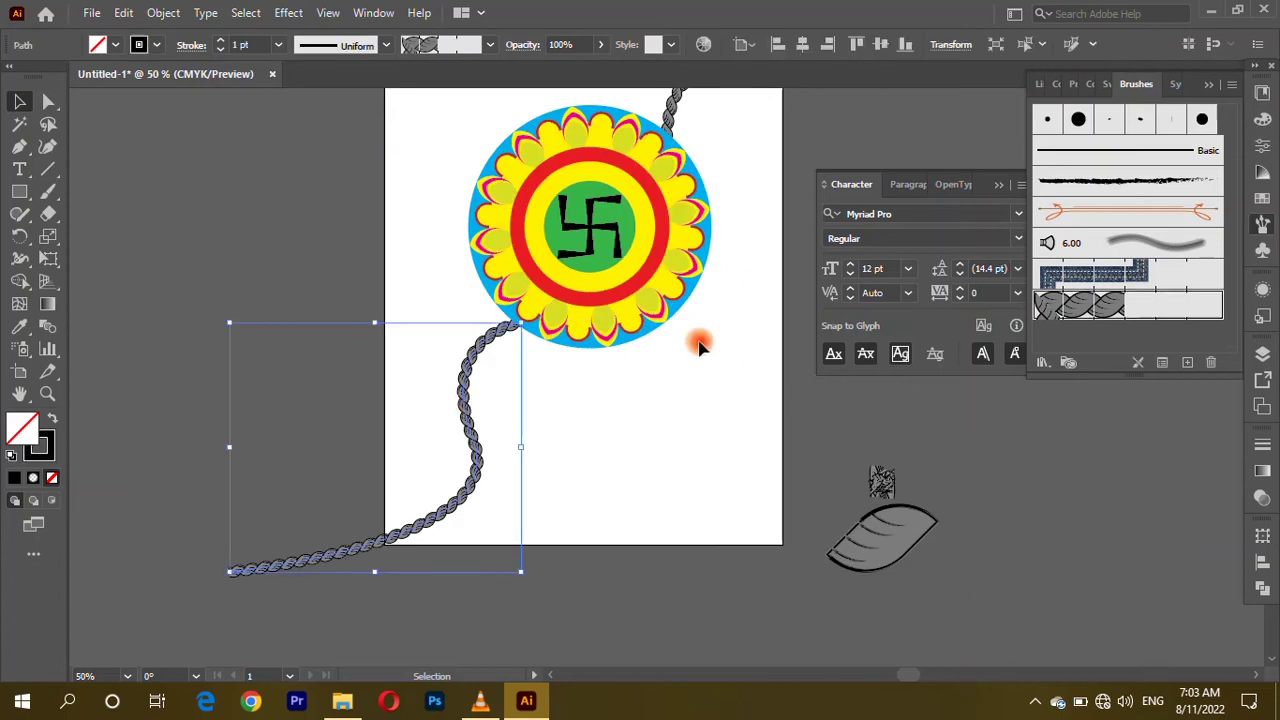
pyautogui.click(50, 452)
pyautogui.click(32, 479)
# Step: Try the Orange, Yellow gradient, then set the lower rope stroke to solid coral red
pyautogui.click(1066, 461)
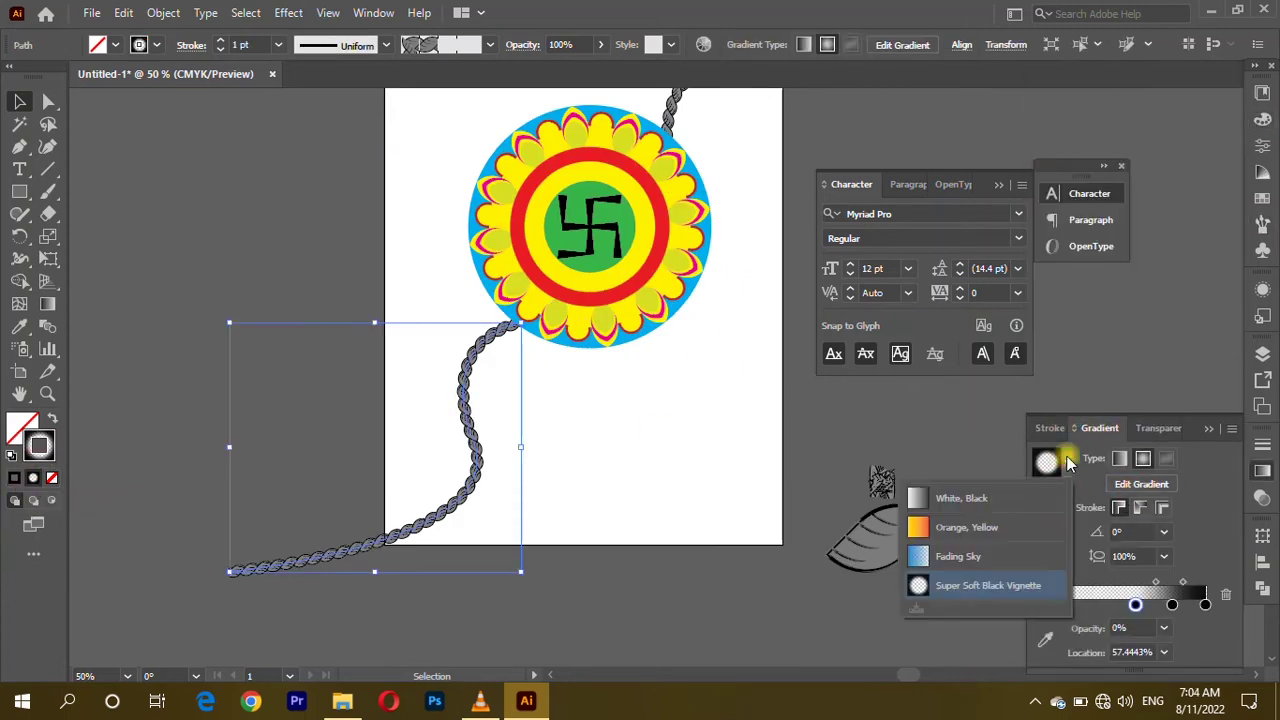
pyautogui.click(945, 525)
pyautogui.click(14, 477)
pyautogui.moveTo(1106, 204)
pyautogui.mouseDown()
pyautogui.moveTo(1110, 290)
pyautogui.moveTo(1188, 302)
pyautogui.mouseUp()
pyautogui.moveTo(1069, 245); pyautogui.dragTo(1042, 198)
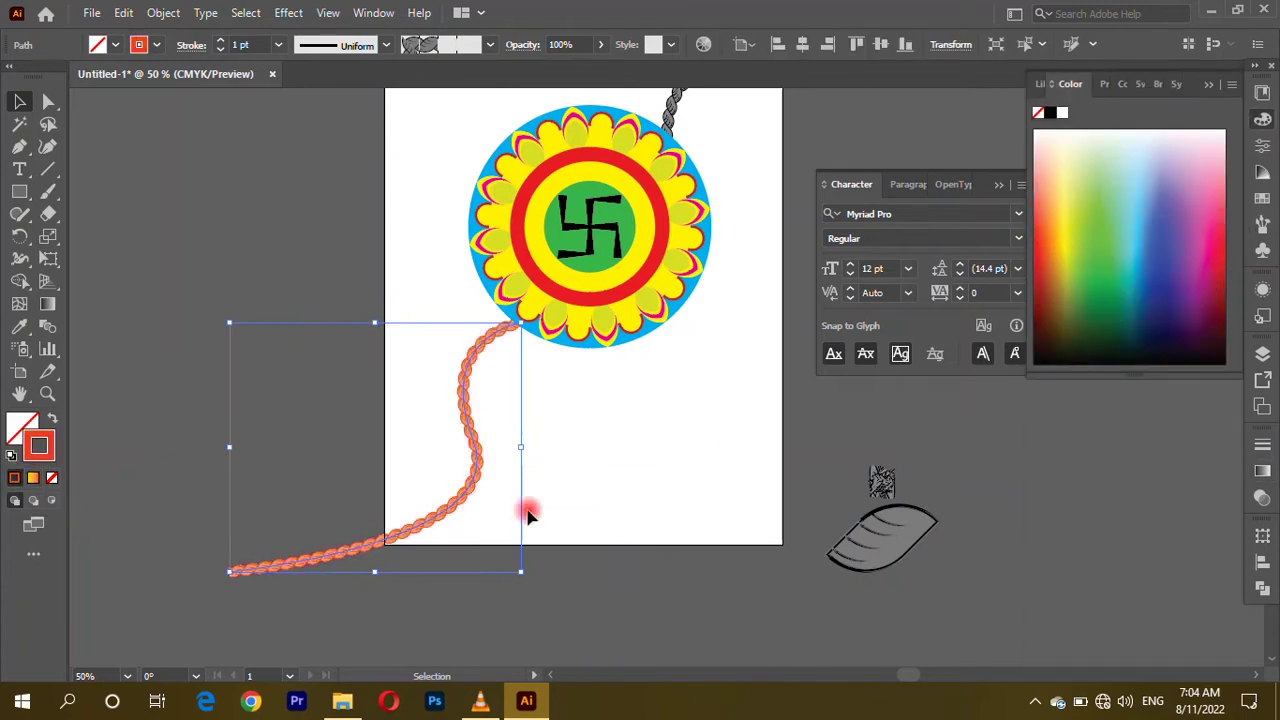
# Step: Copy the coral red onto the upper rope strand with the Eyedropper and select all artwork
pyautogui.scroll(1, 707, 190)
pyautogui.click(470, 515)
pyautogui.press('v')
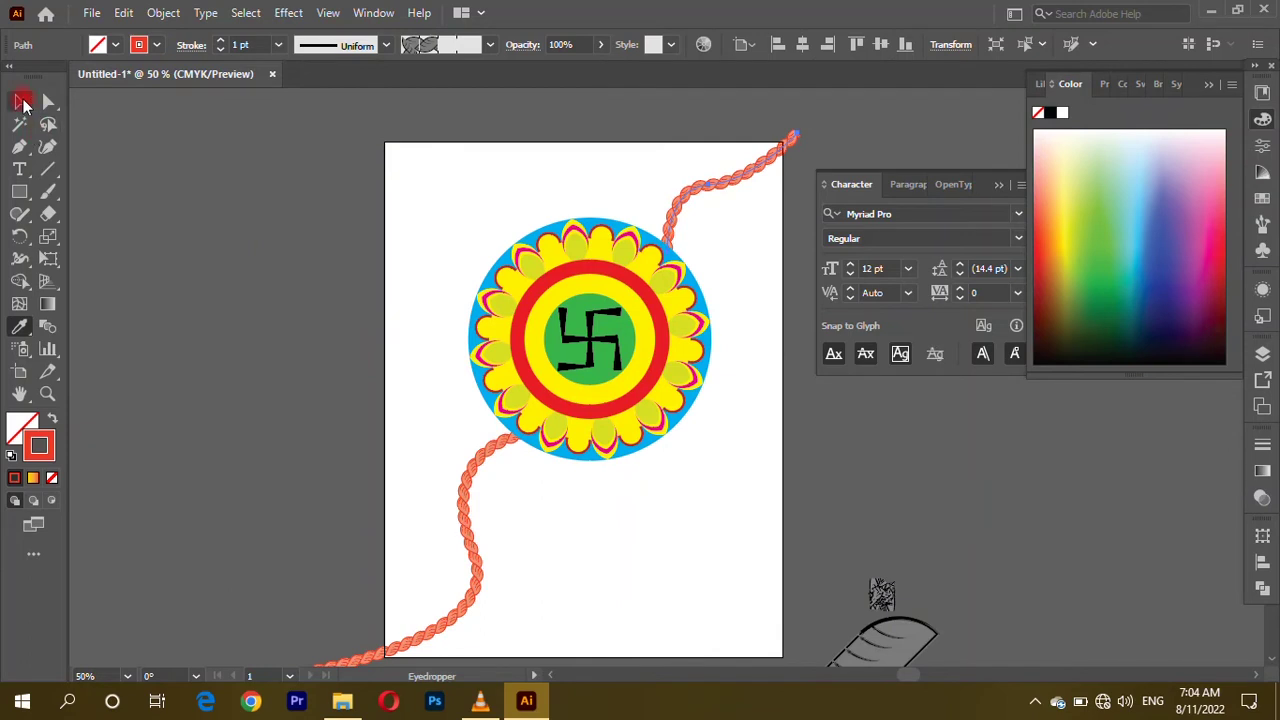
pyautogui.scroll(-4, 428, 491)
pyautogui.scroll(3, 263, 217)
pyautogui.hotkey('ctrl', 'a')
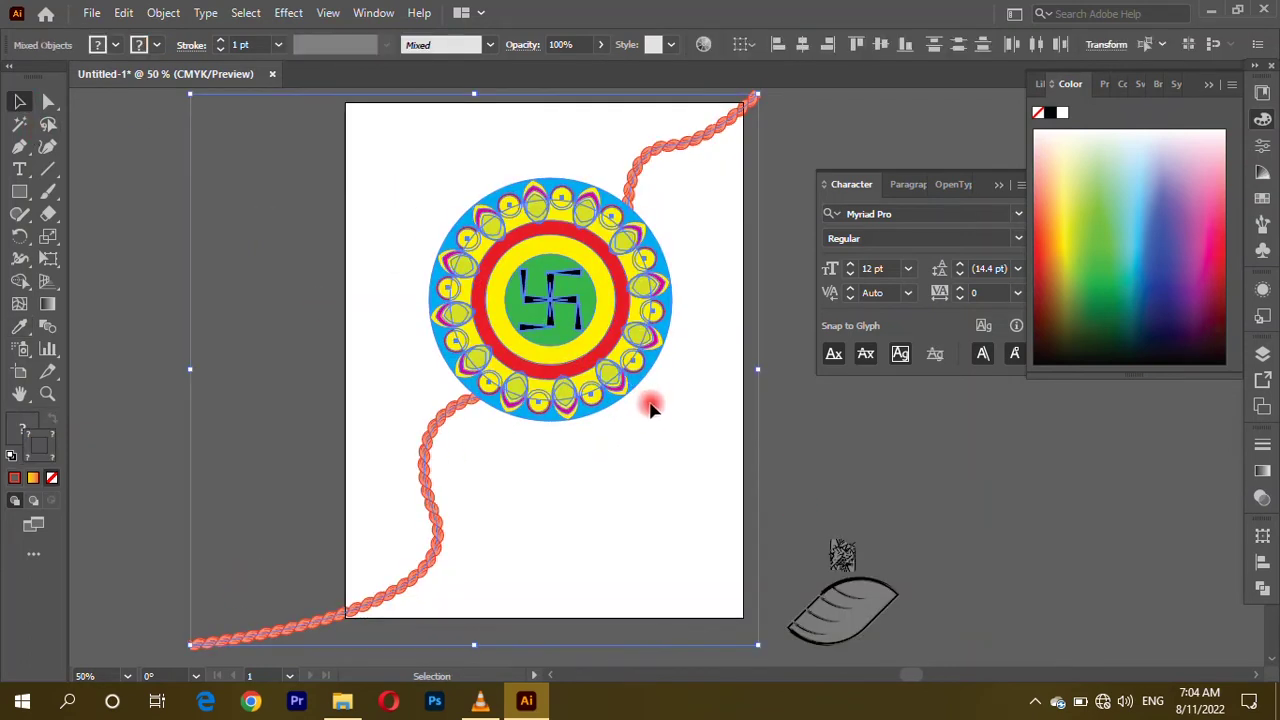
# Step: Apply a Drop Shadow with 100% opacity, no blur and 7 pt offsets to all artwork
pyautogui.click(288, 12)
pyautogui.click(519, 232)
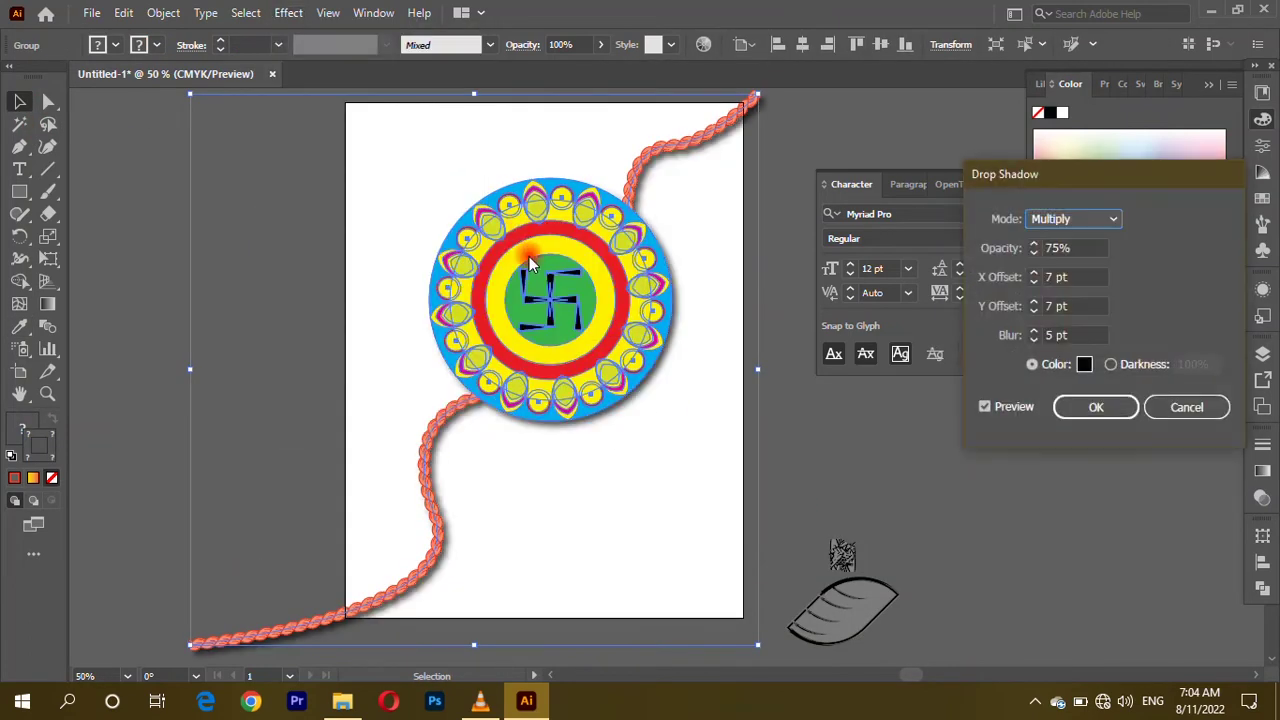
pyautogui.scroll(6, 1070, 248)
pyautogui.click(1078, 252)
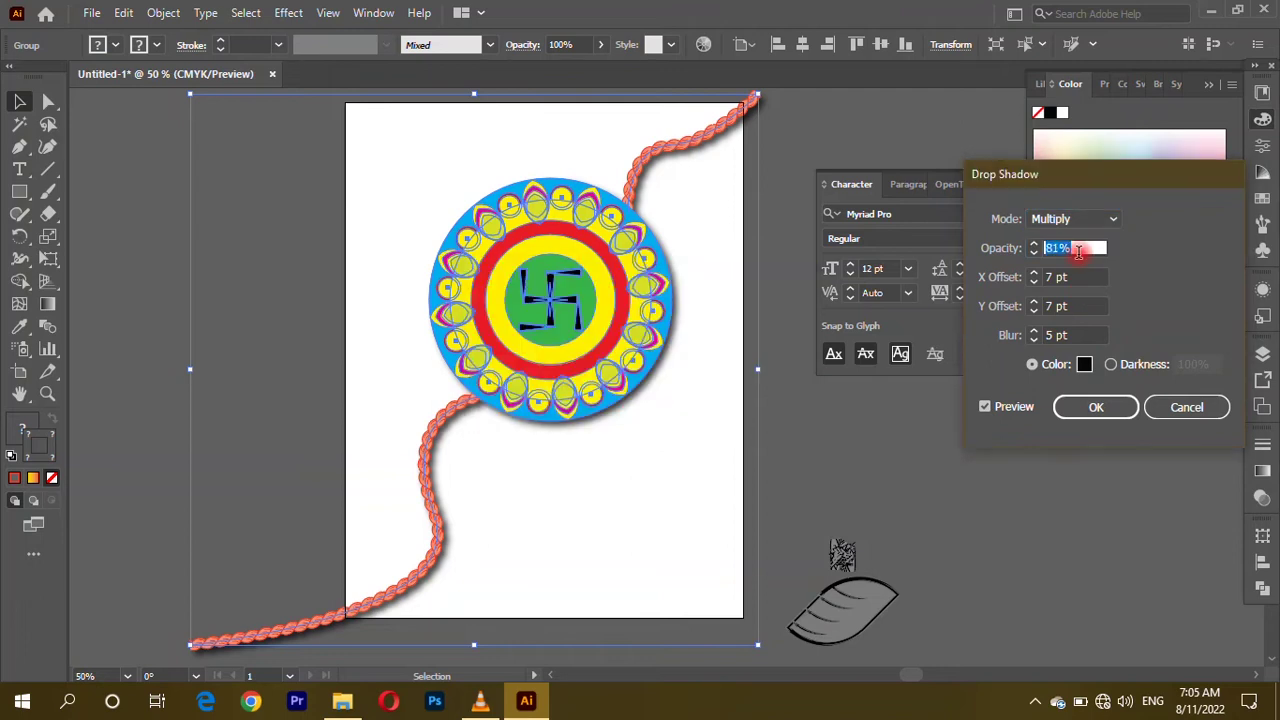
pyautogui.click(1093, 332)
pyautogui.scroll(-5, 1093, 332)
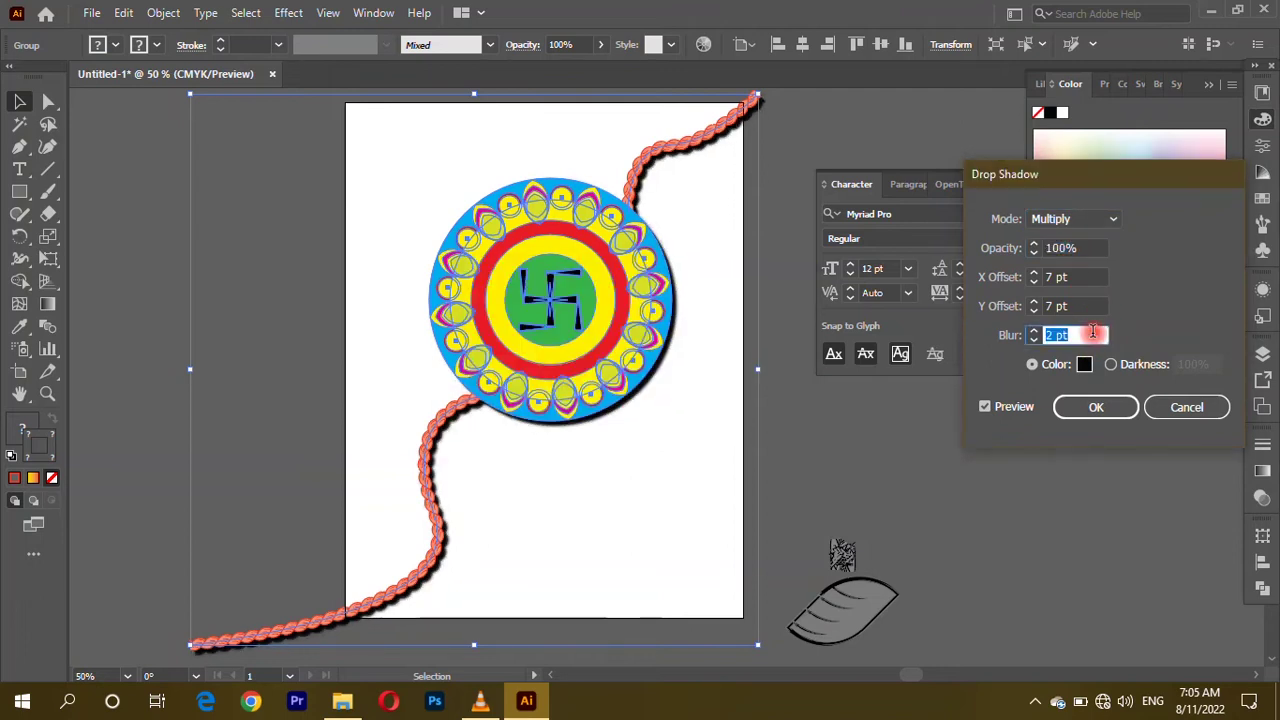
pyautogui.press('Return')
pyautogui.scroll(-2, 697, 314)
pyautogui.scroll(2, 586, 183)
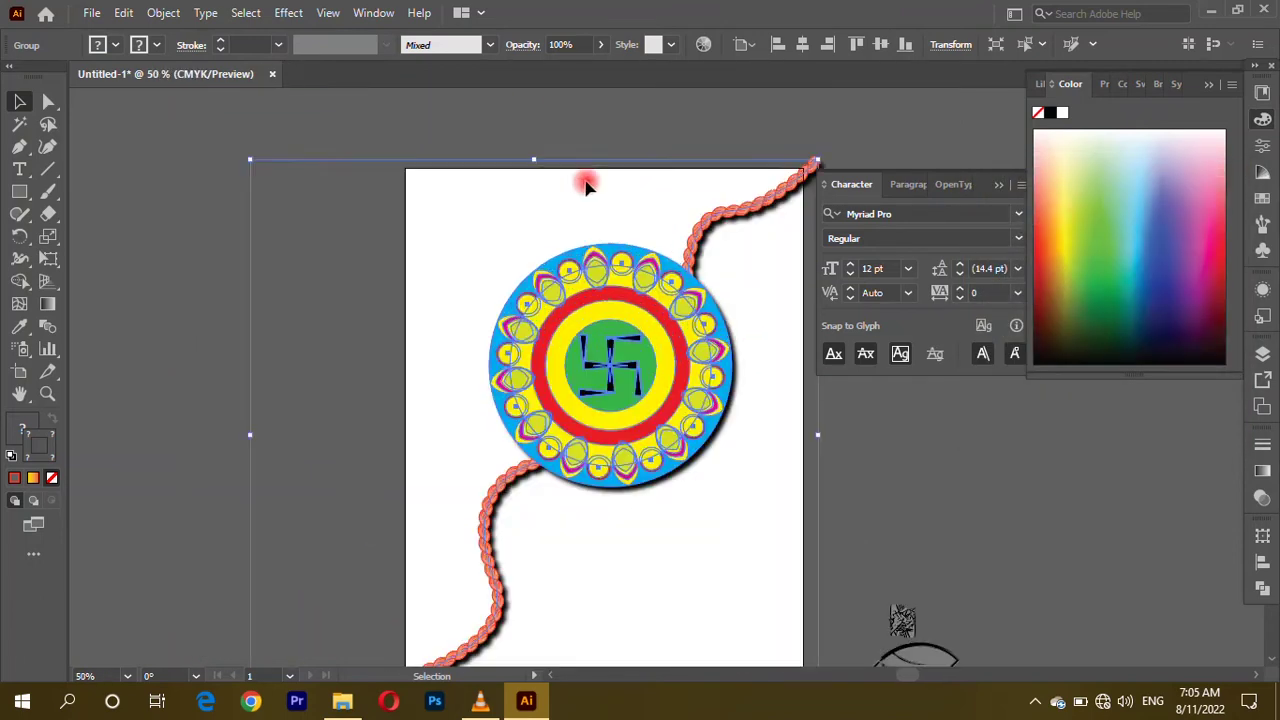
pyautogui.scroll(-2, 817, 100)
pyautogui.click(817, 100)
# Step: Trace a closed Pen shape covering the artboard area left of the rope
pyautogui.click(22, 147)
pyautogui.scroll(4, 812, 122)
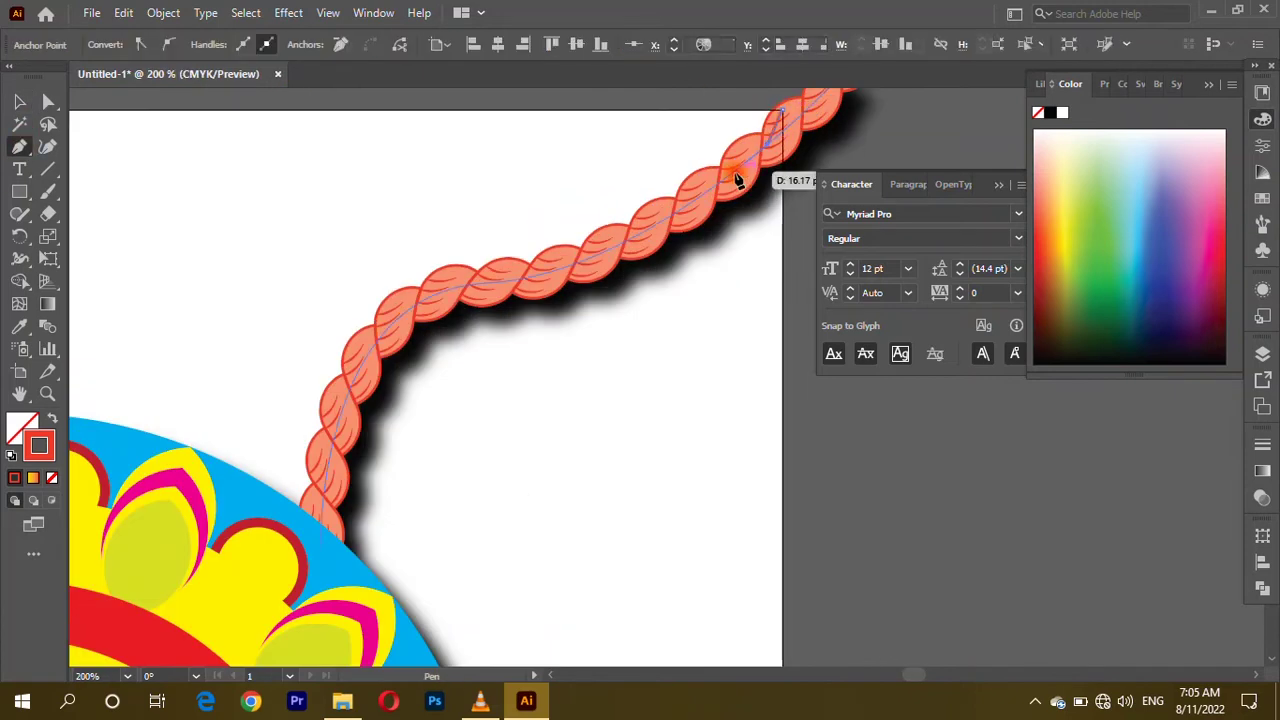
pyautogui.scroll(-3, 388, 558)
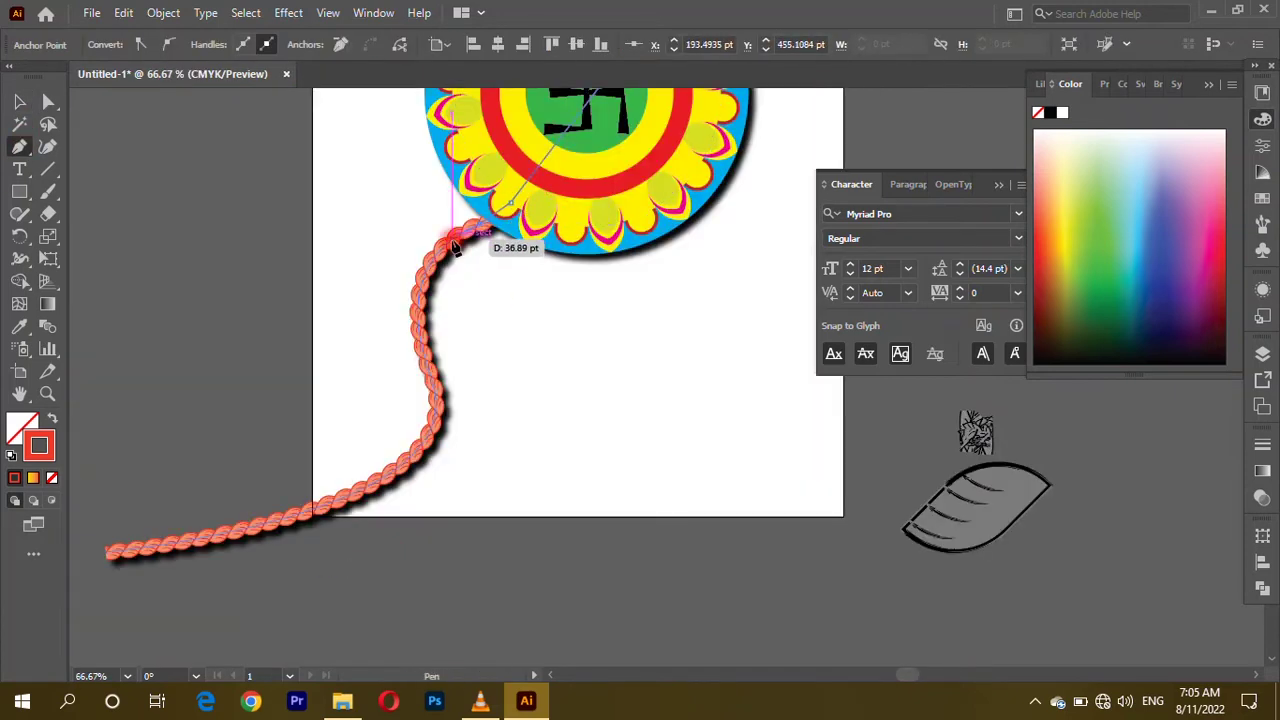
pyautogui.scroll(3, 314, 300)
pyautogui.scroll(2, 309, 346)
pyautogui.scroll(-3, 420, 354)
pyautogui.scroll(4, 483, 550)
pyautogui.scroll(-4, 483, 550)
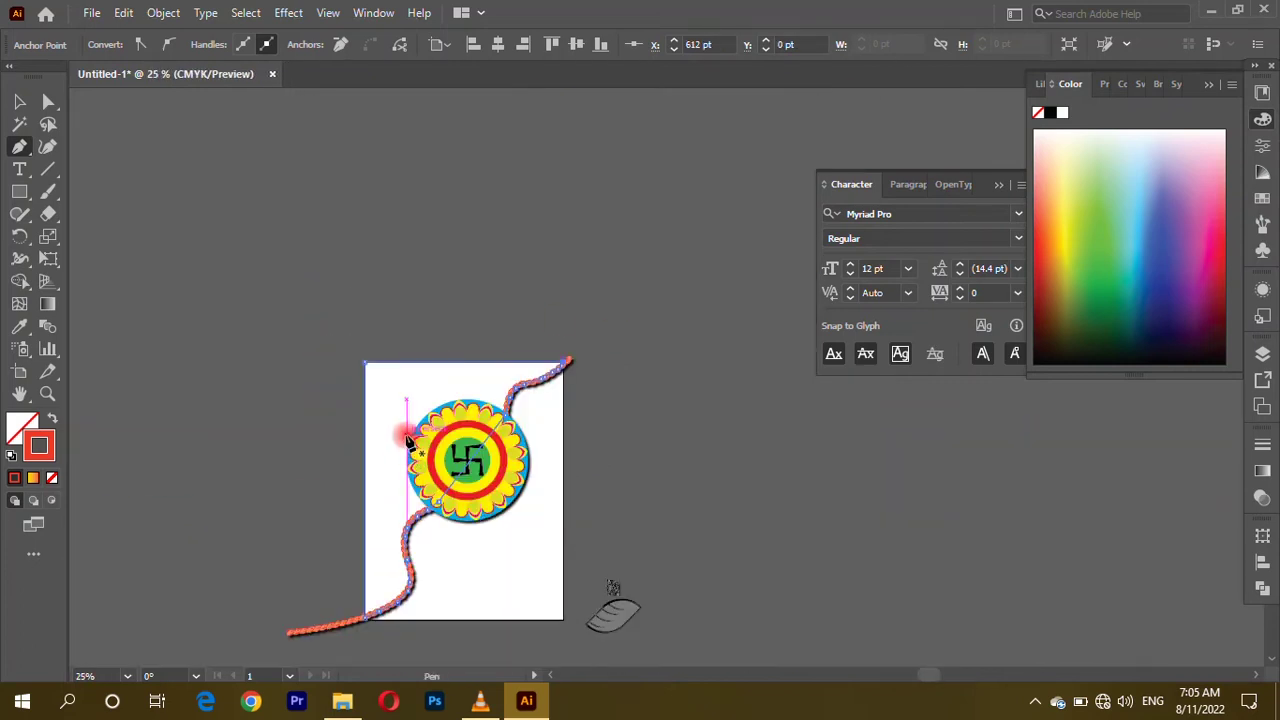
pyautogui.scroll(-1, 400, 443)
pyautogui.click(1138, 204)
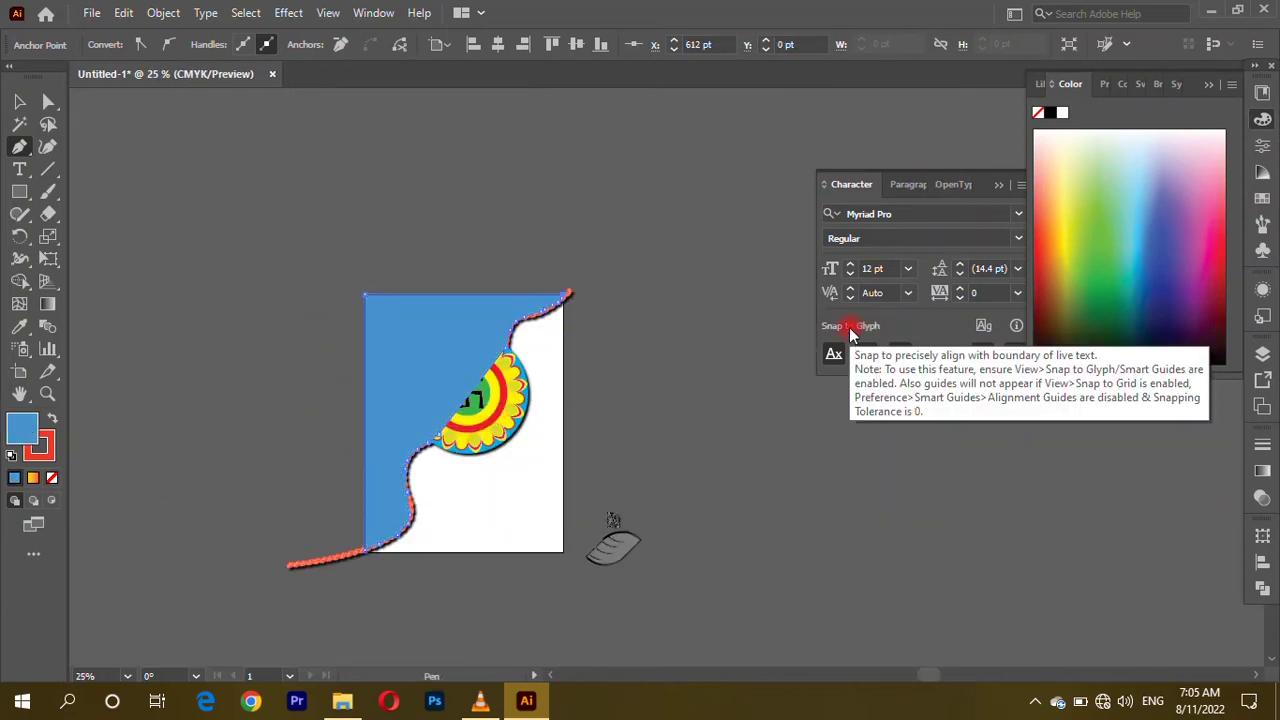
# Step: Try light and deeper orange swatches as the panel's fill colour
pyautogui.click(1050, 232)
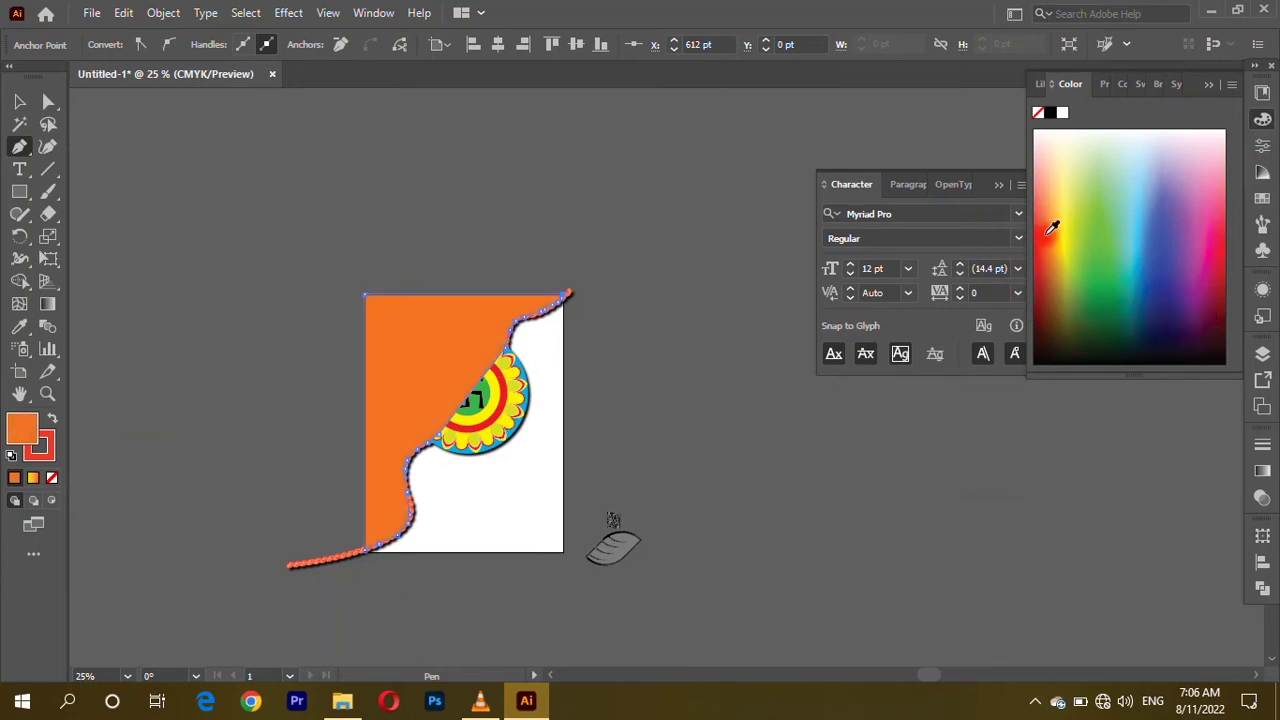
pyautogui.click(1134, 85)
pyautogui.click(1182, 145)
pyautogui.click(1062, 158)
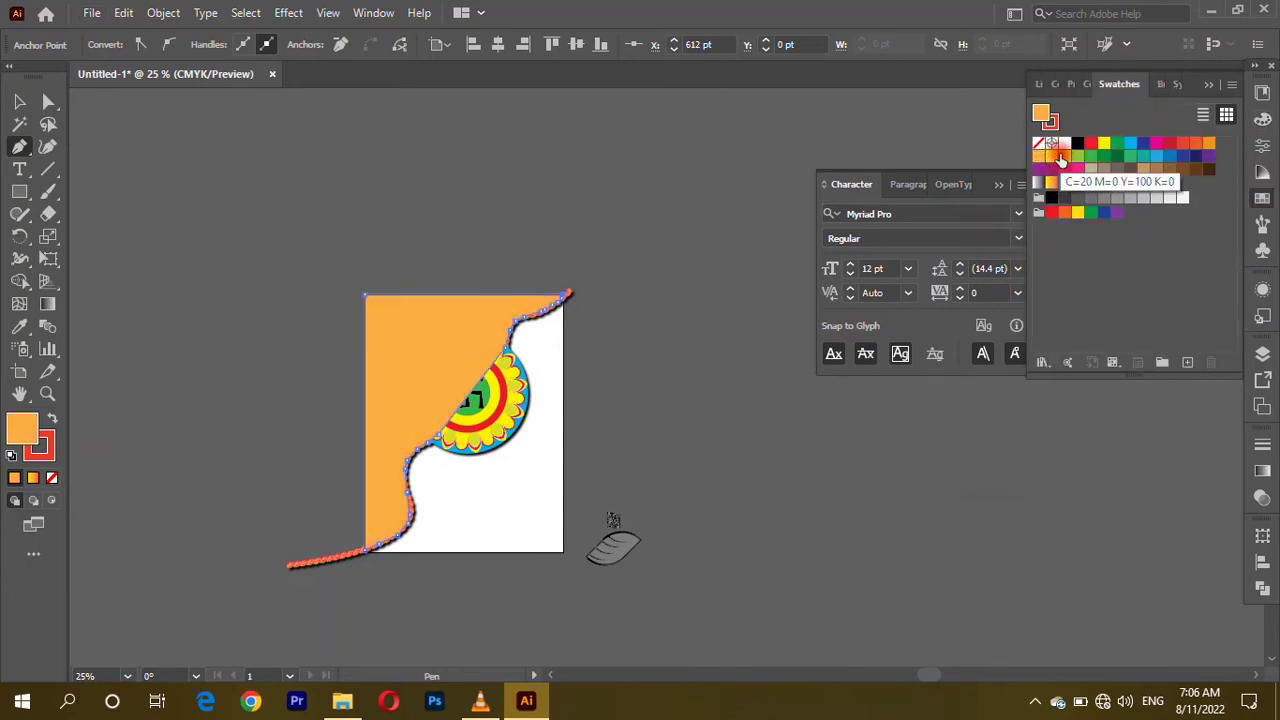
pyautogui.click(1208, 145)
pyautogui.click(1262, 118)
pyautogui.click(1092, 86)
pyautogui.click(1034, 82)
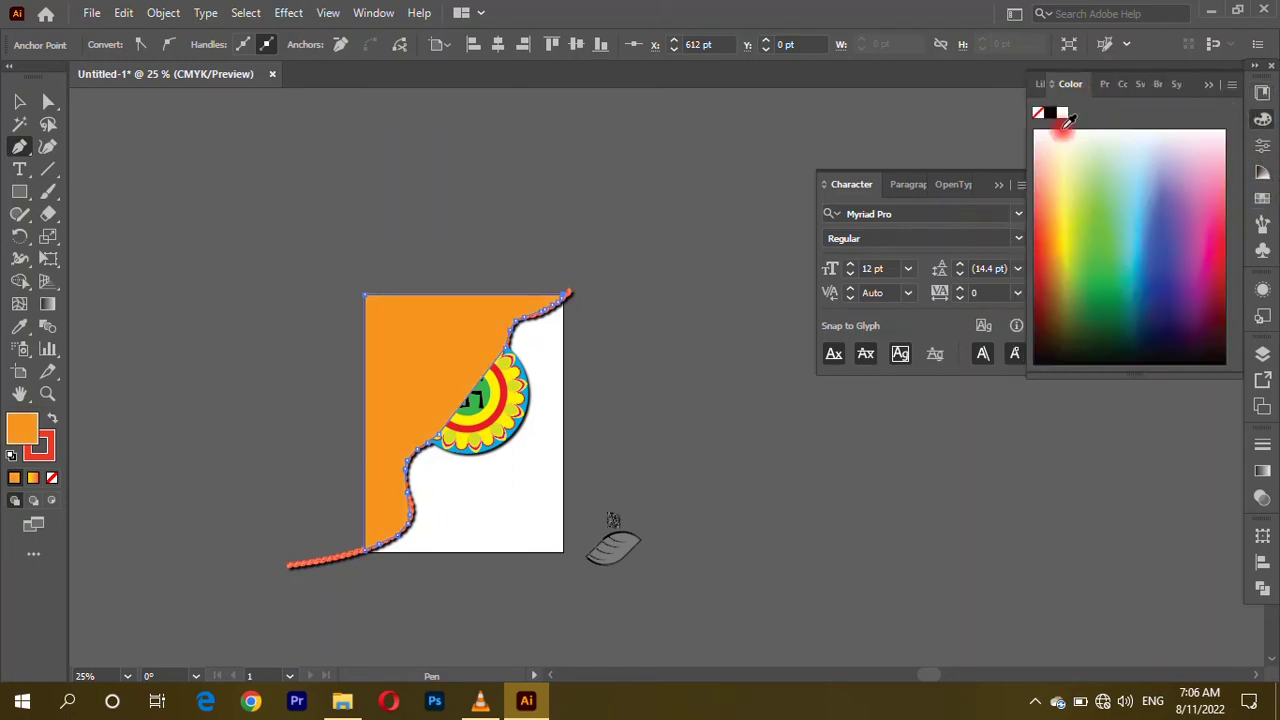
# Step: Set the panel fill to FF8500 and send it behind the rope and rakhi
pyautogui.doubleClick(20, 438)
pyautogui.click(1107, 307)
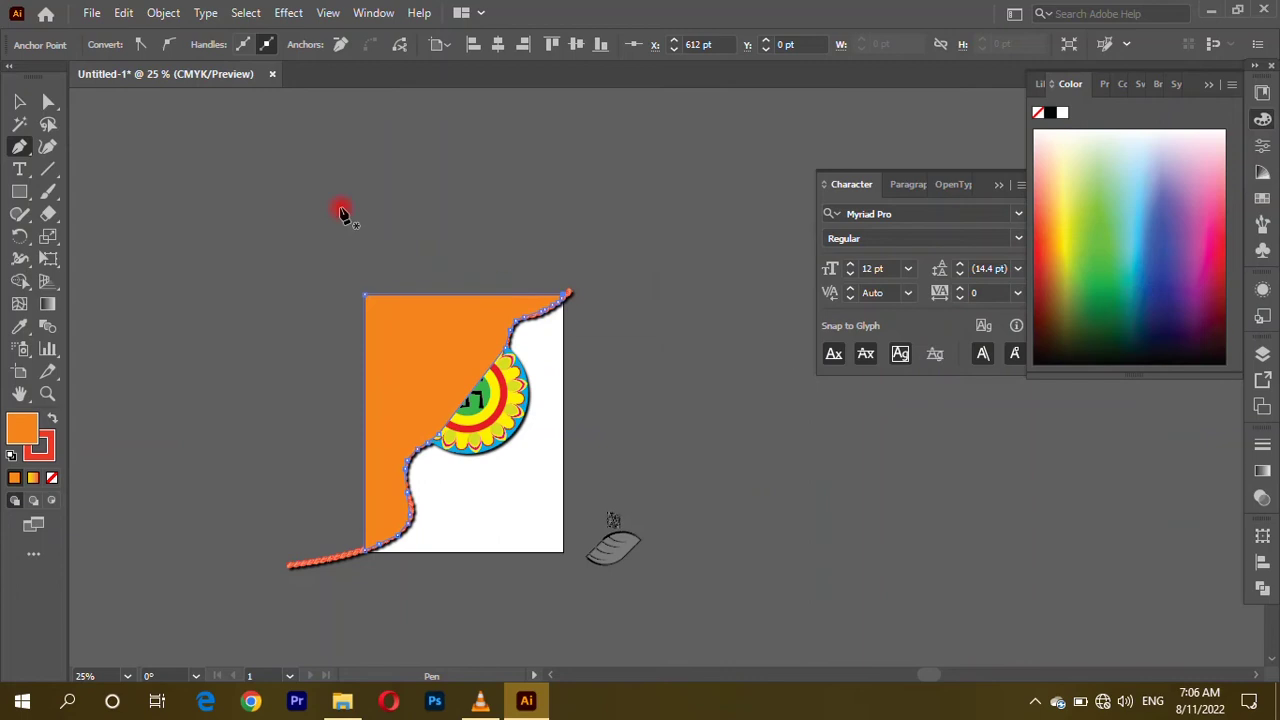
pyautogui.click(28, 110)
pyautogui.rightClick(445, 166)
pyautogui.click(392, 385)
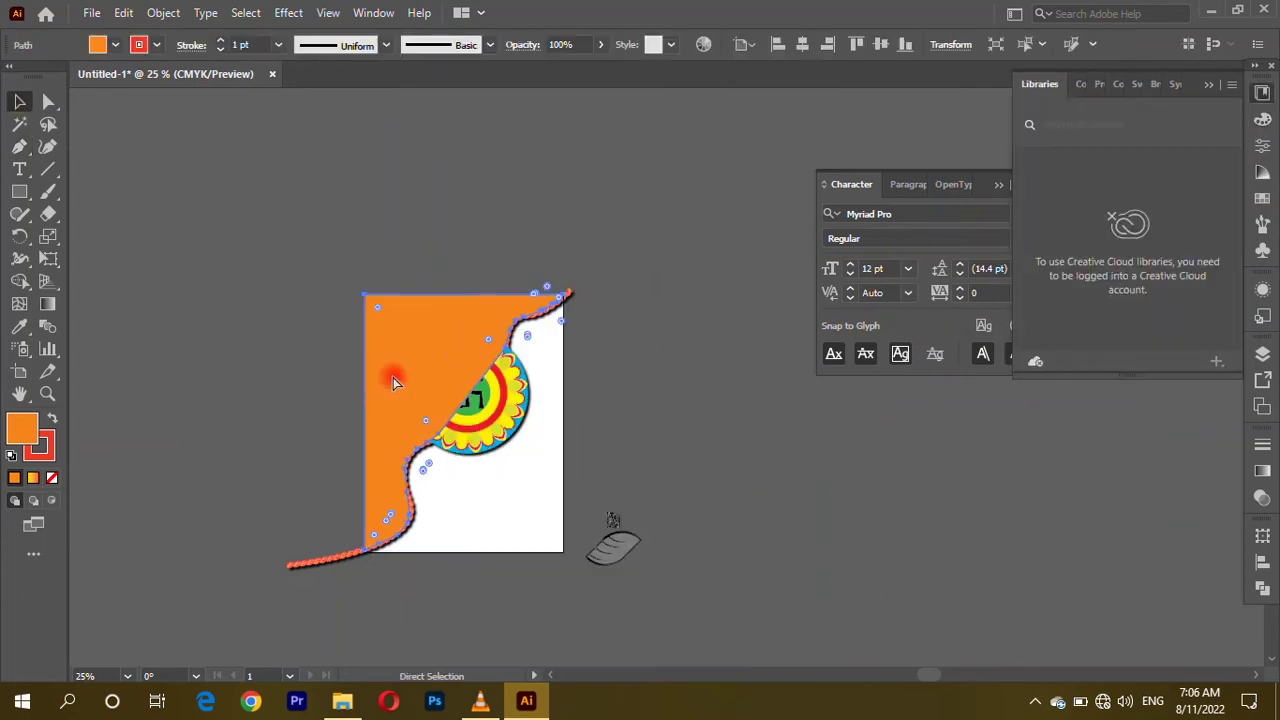
pyautogui.click(237, 280)
pyautogui.scroll(3, 597, 480)
pyautogui.scroll(-2, 597, 480)
pyautogui.scroll(1, 298, 402)
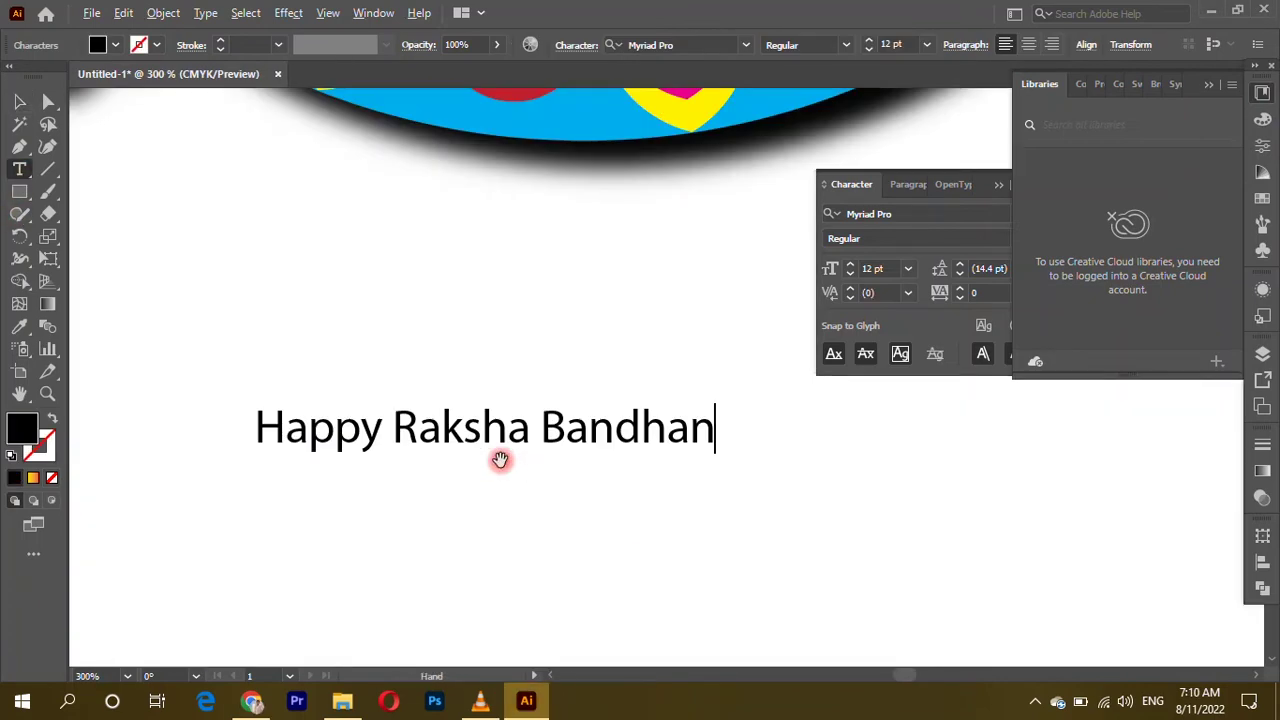
# Step: Break the greeting after 'Happy' so it reads on two lines
pyautogui.press('Escape')
pyautogui.doubleClick(386, 428)
pyautogui.click(386, 428)
pyautogui.press('Return')
pyautogui.doubleClick(262, 432)
pyautogui.click(257, 428)
pyautogui.press('Escape')
pyautogui.doubleClick(316, 432)
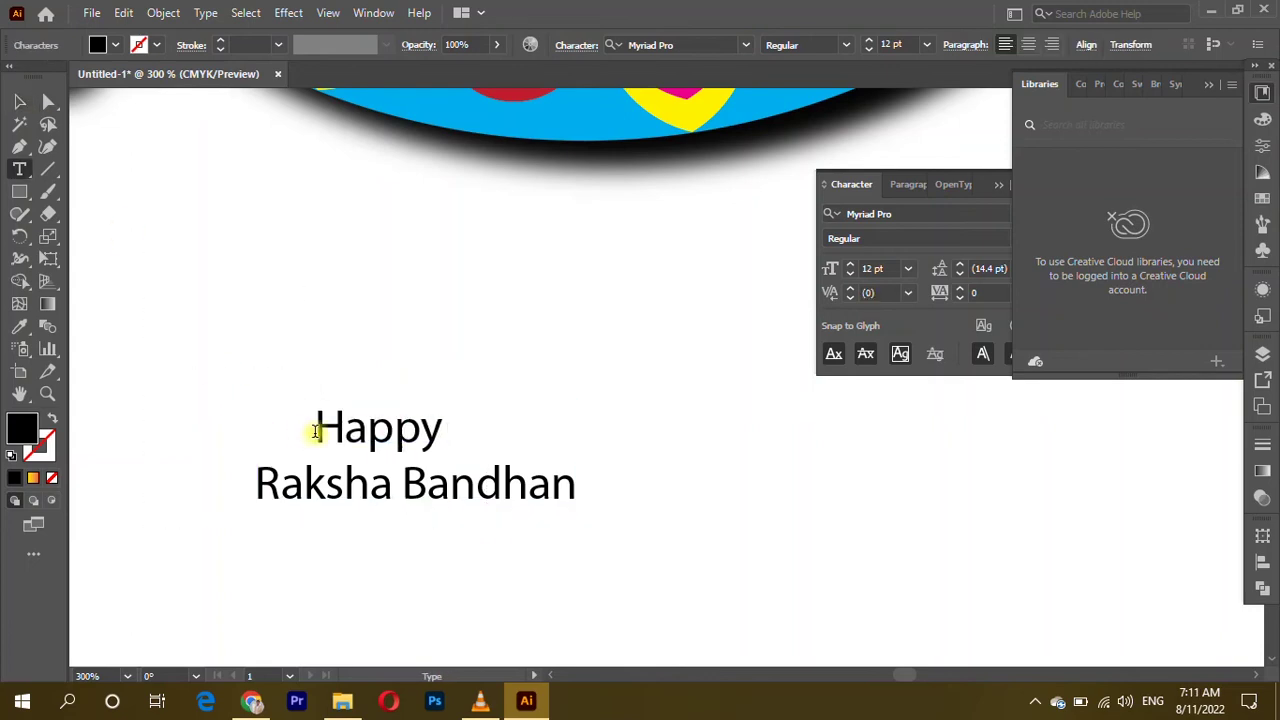
pyautogui.click(307, 418)
# Step: Set the greeting's font to Back to Black Demo
pyautogui.press('v')
pyautogui.click(300, 483)
pyautogui.click(746, 45)
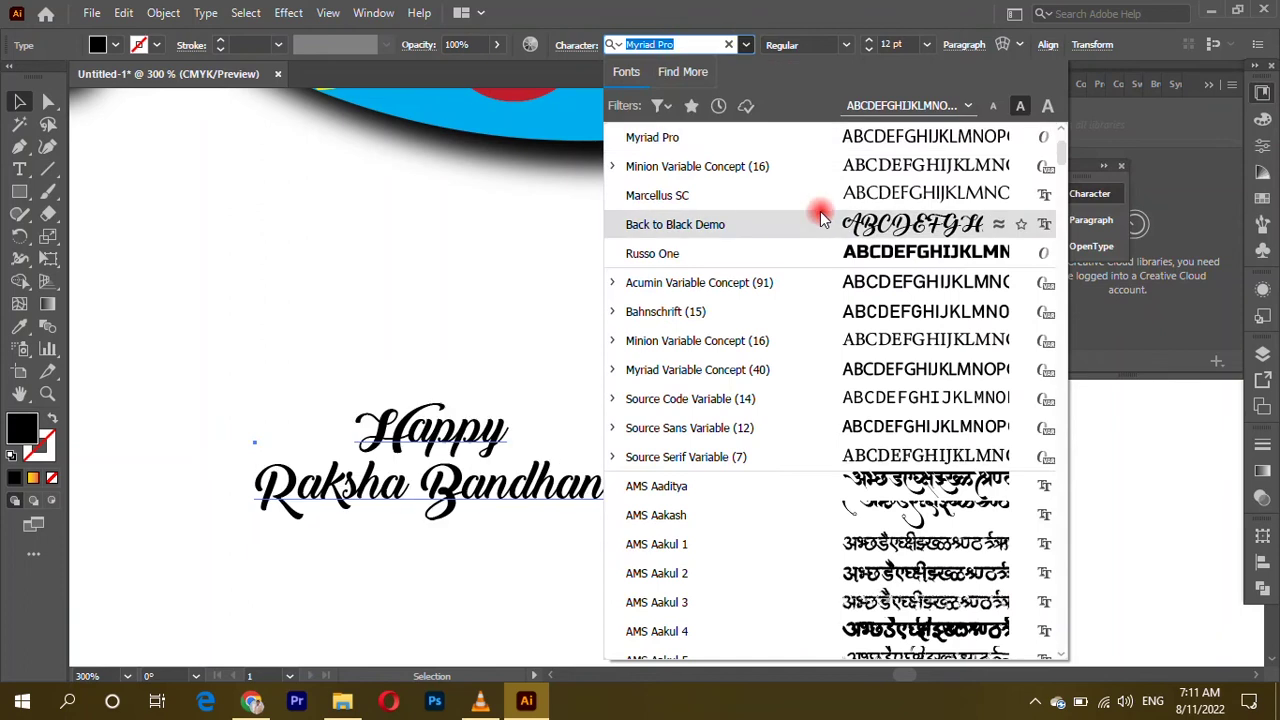
pyautogui.click(820, 217)
# Step: Widen the greeting's tracking to 192
pyautogui.doubleClick(534, 480)
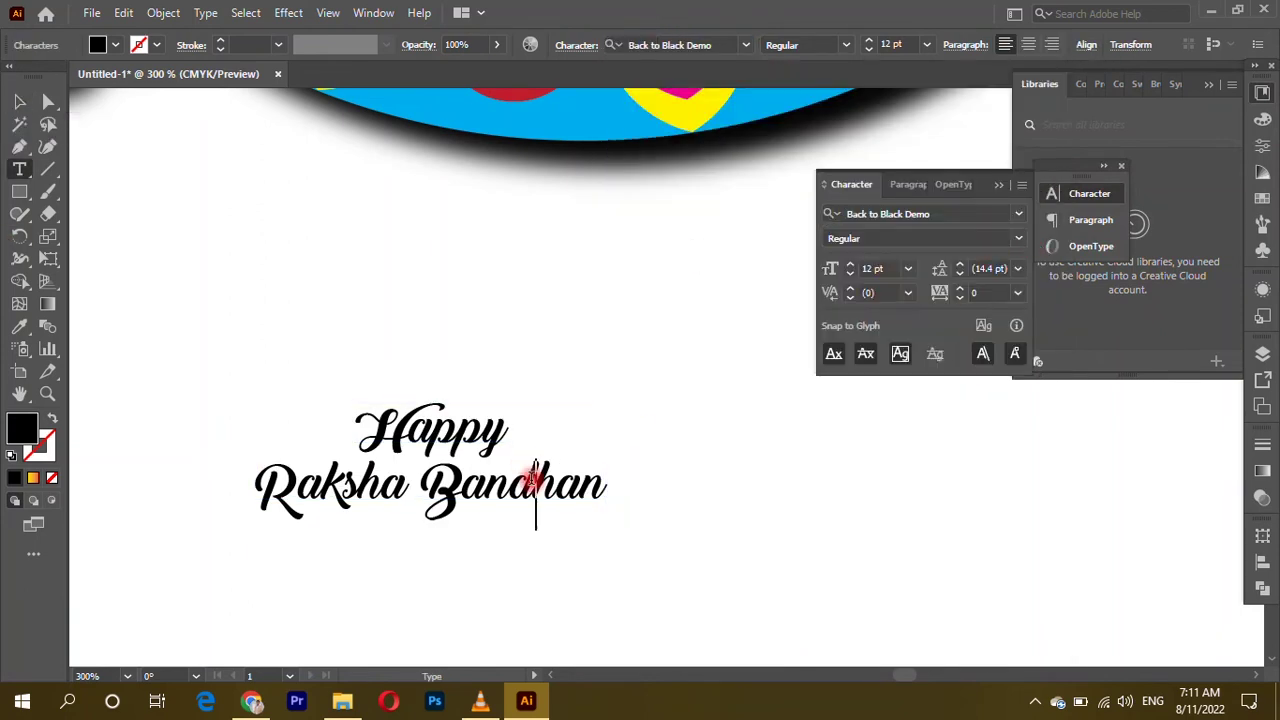
pyautogui.hotkey('ctrl', 'a')
pyautogui.click(982, 292)
pyautogui.press('Up')
pyautogui.press('Up')
pyautogui.press('Up')
pyautogui.press('Up')
pyautogui.press('Up')
pyautogui.press('Up')
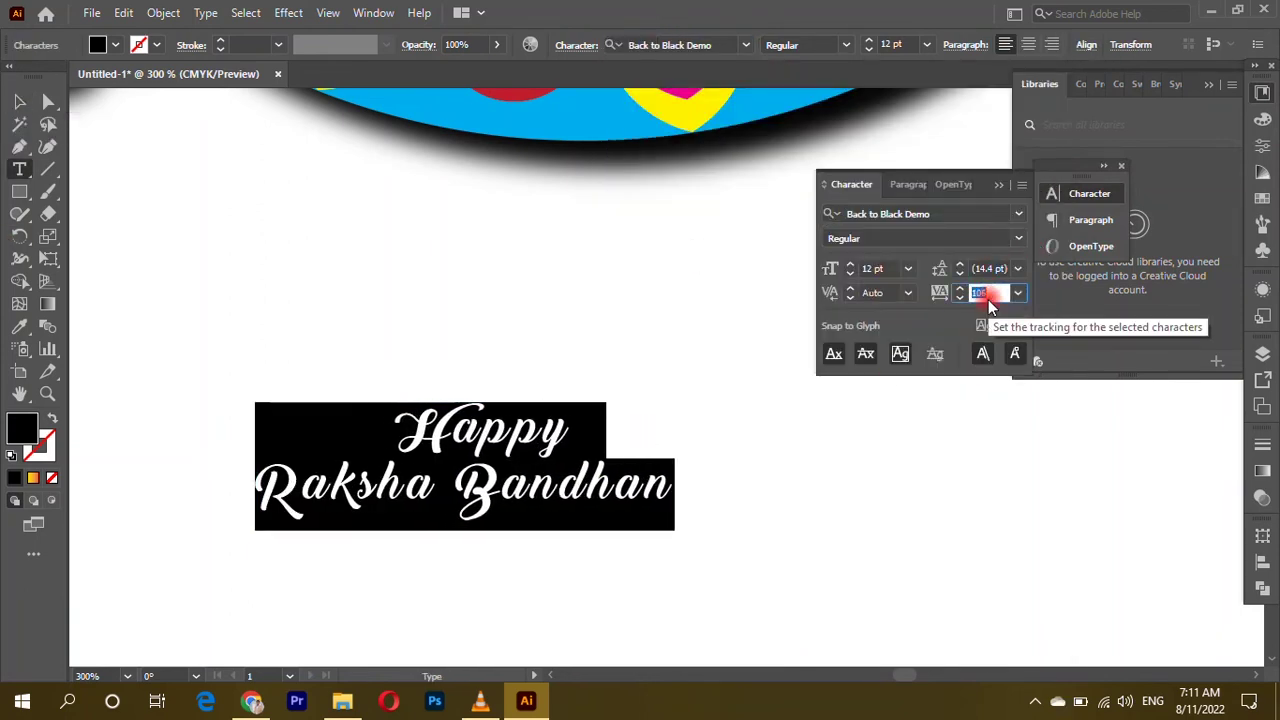
pyautogui.press('Up')
pyautogui.press('Up')
pyautogui.press('Up')
pyautogui.press('Up')
pyautogui.press('Up')
pyautogui.press('Up')
pyautogui.press('Up')
pyautogui.press('Up')
pyautogui.press('Up')
pyautogui.click(410, 455)
# Step: Set the greeting text size to 36 pt
pyautogui.click(19, 101)
pyautogui.hotkey('ctrl', '1')
pyautogui.press('t')
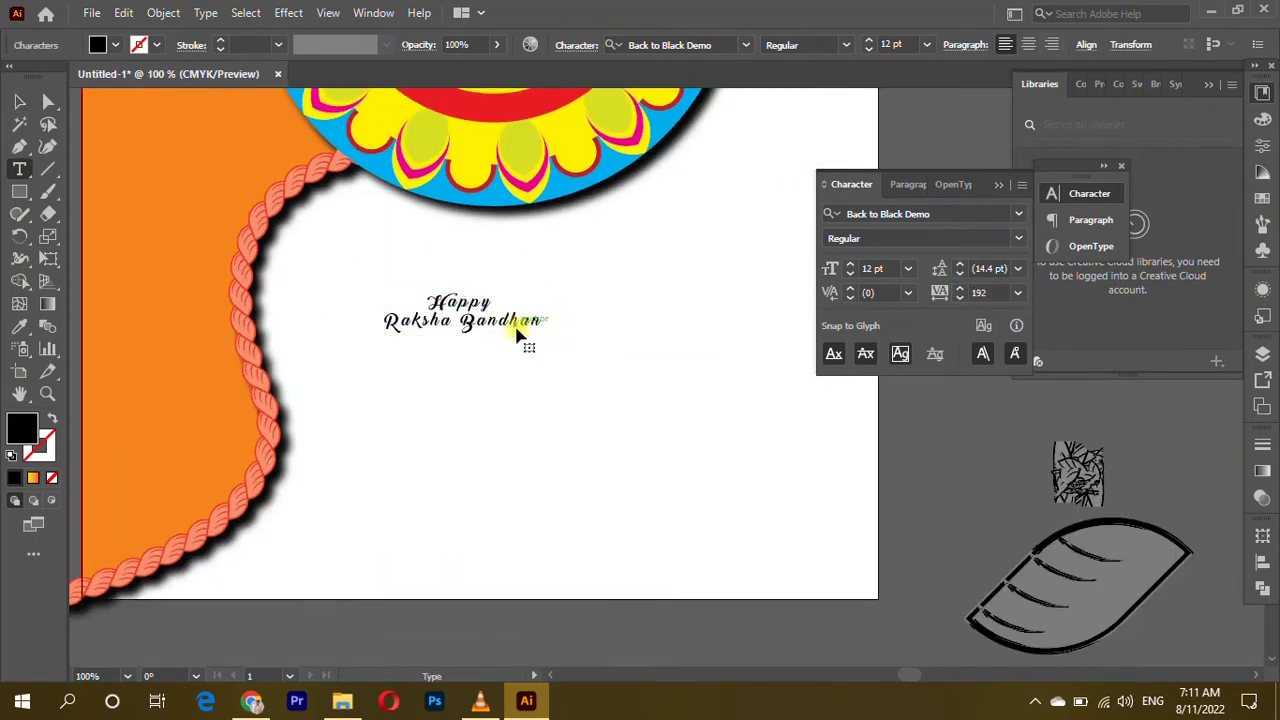
pyautogui.press('Escape')
pyautogui.click(907, 268)
pyautogui.click(931, 543)
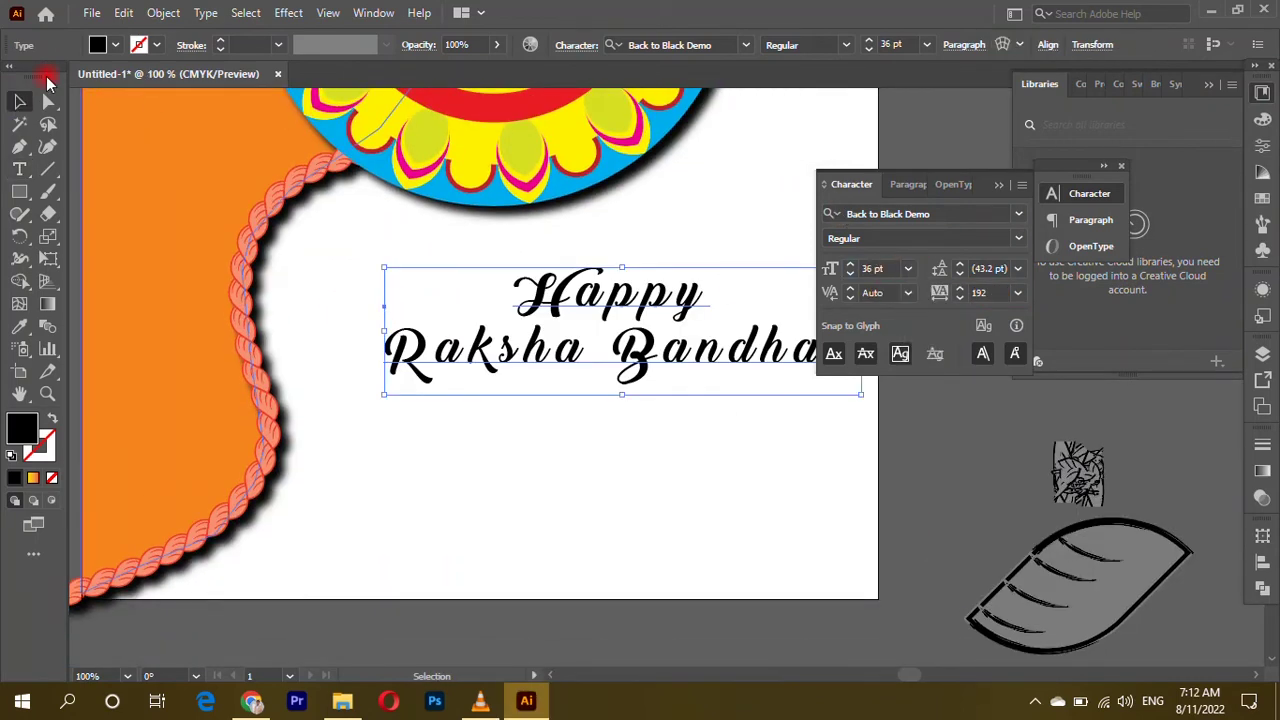
# Step: Nudge the greeting slightly left and set its font size from the size list
pyautogui.click(429, 196)
pyautogui.scroll(2, 580, 405)
pyautogui.moveTo(580, 405); pyautogui.dragTo(562, 393)
pyautogui.scroll(1, 657, 457)
pyautogui.click(907, 268)
pyautogui.click(941, 539)
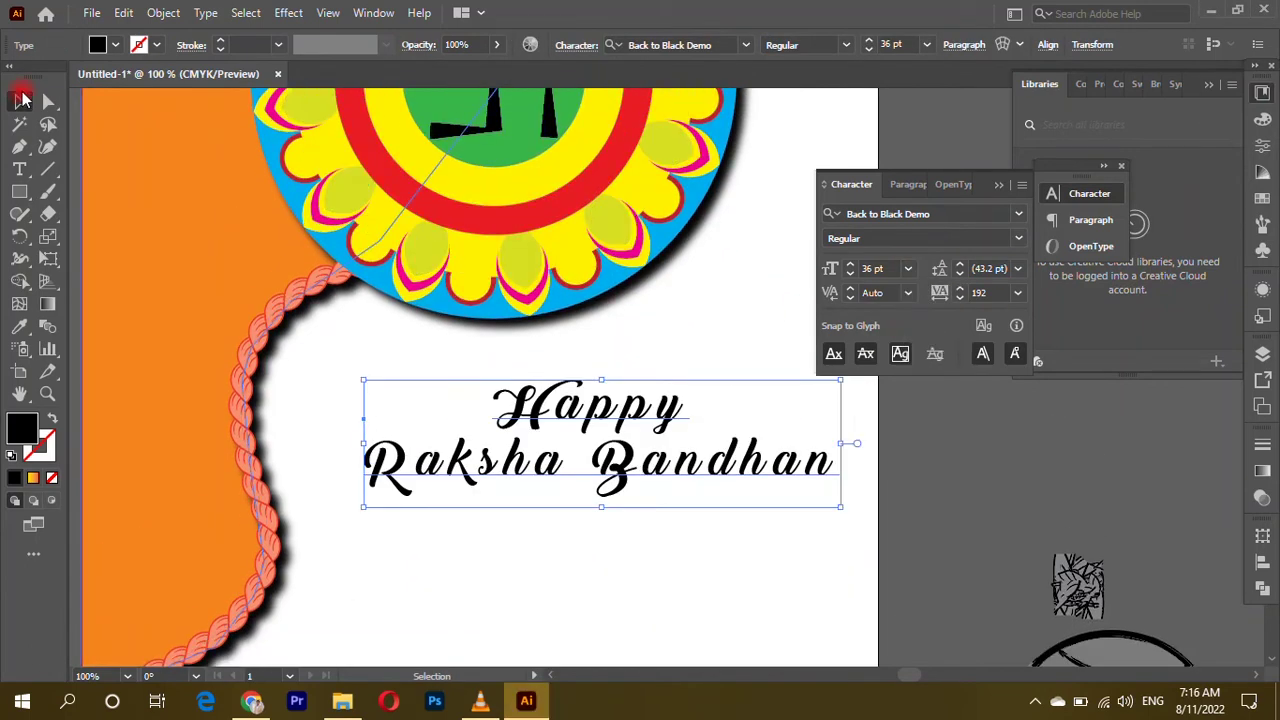
pyautogui.moveTo(555, 392); pyautogui.dragTo(520, 400)
pyautogui.scroll(-5, 520, 400)
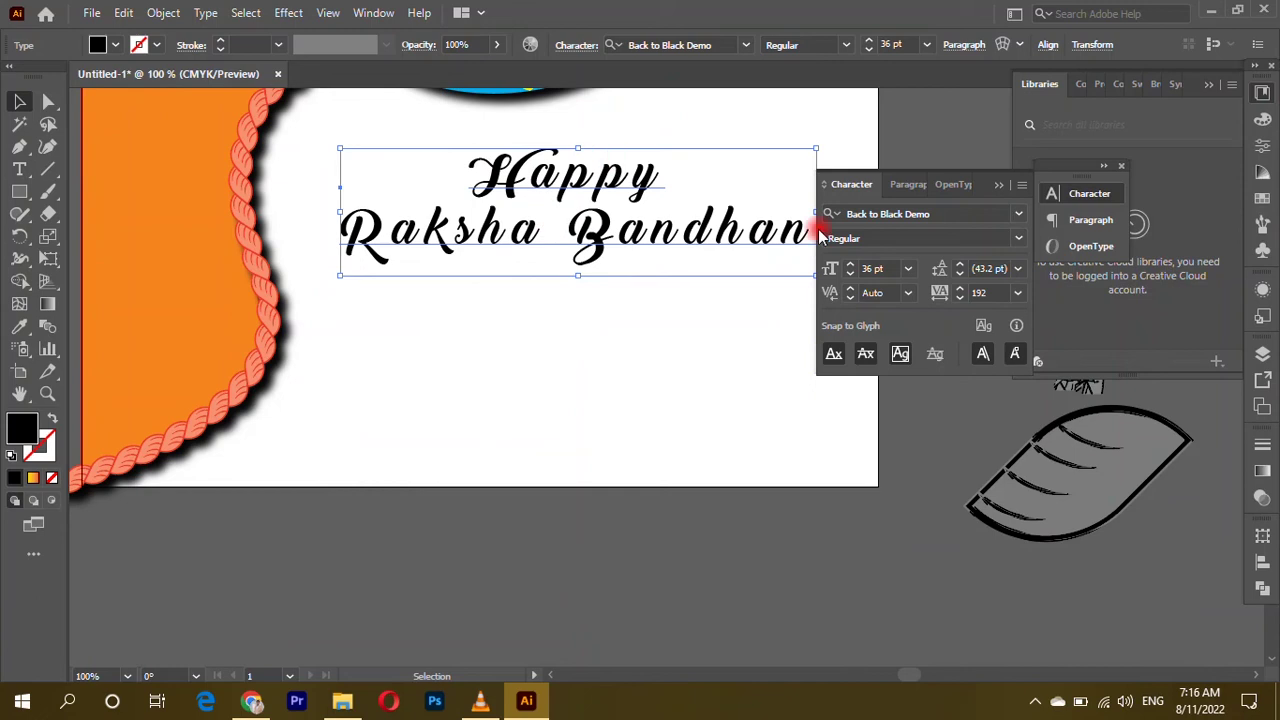
# Step: Fill the greeting with CMYK Blue after trying grey and red swatches
pyautogui.click(115, 45)
pyautogui.click(38, 131)
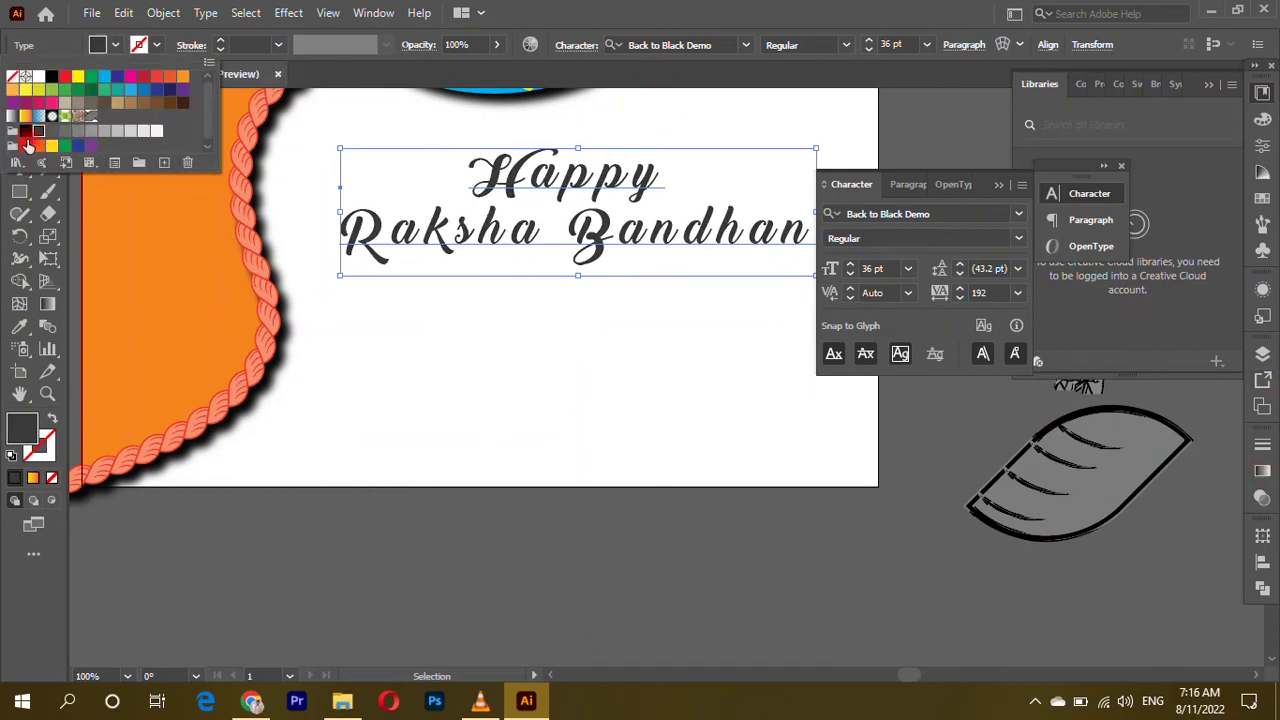
pyautogui.click(127, 101)
pyautogui.click(115, 79)
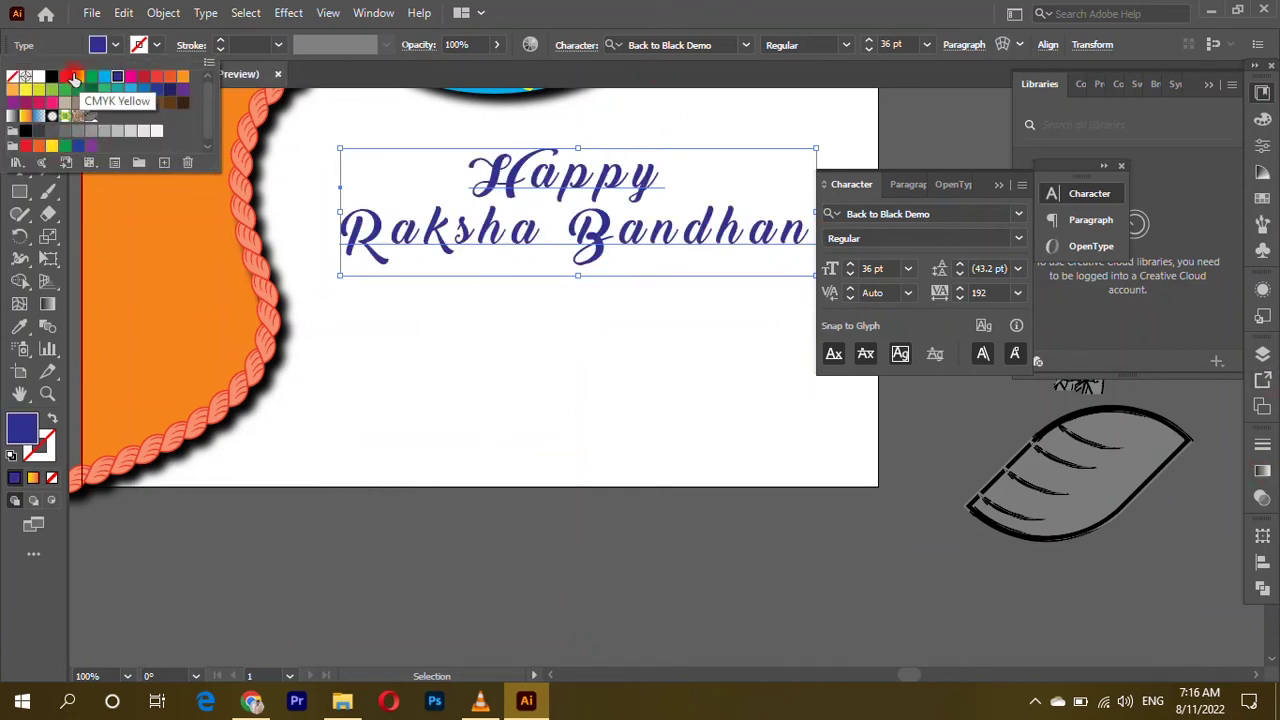
pyautogui.click(72, 77)
pyautogui.click(115, 79)
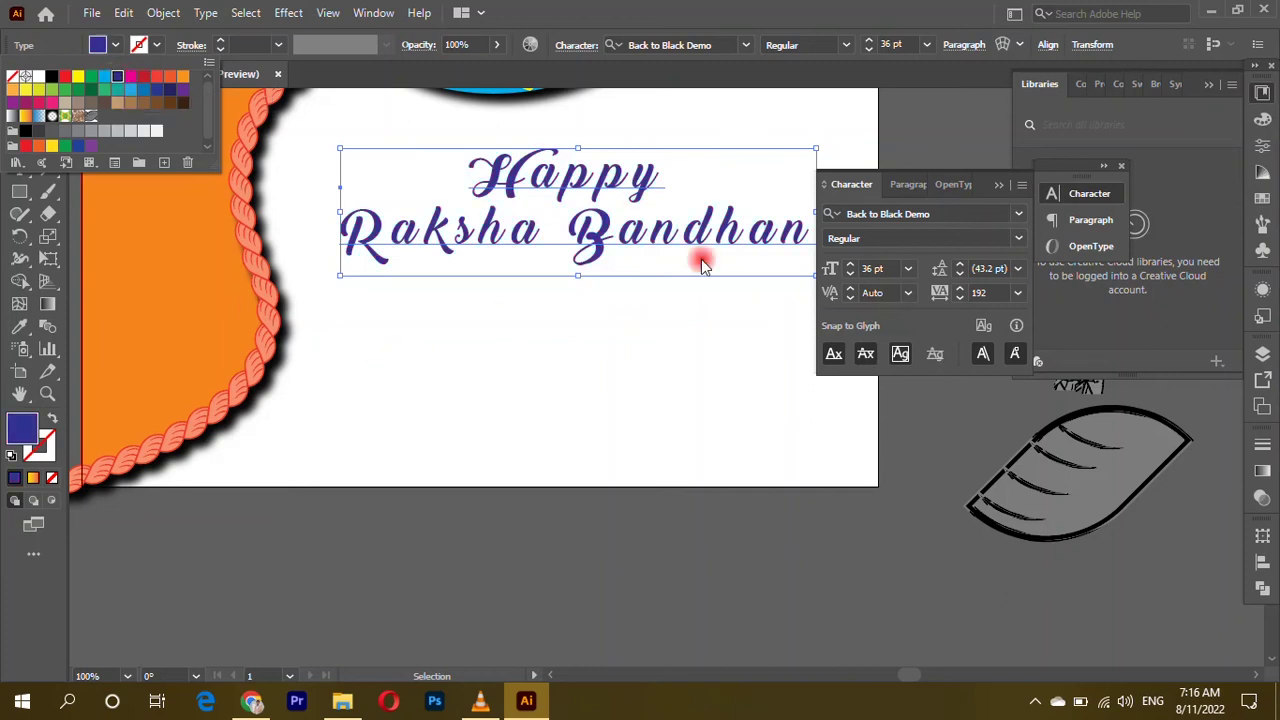
# Step: Position the greeting just below the rakhi circle beside the rope
pyautogui.scroll(8, 886, 269)
pyautogui.moveTo(714, 253); pyautogui.dragTo(497, 372)
pyautogui.hotkey('ctrl', '-')
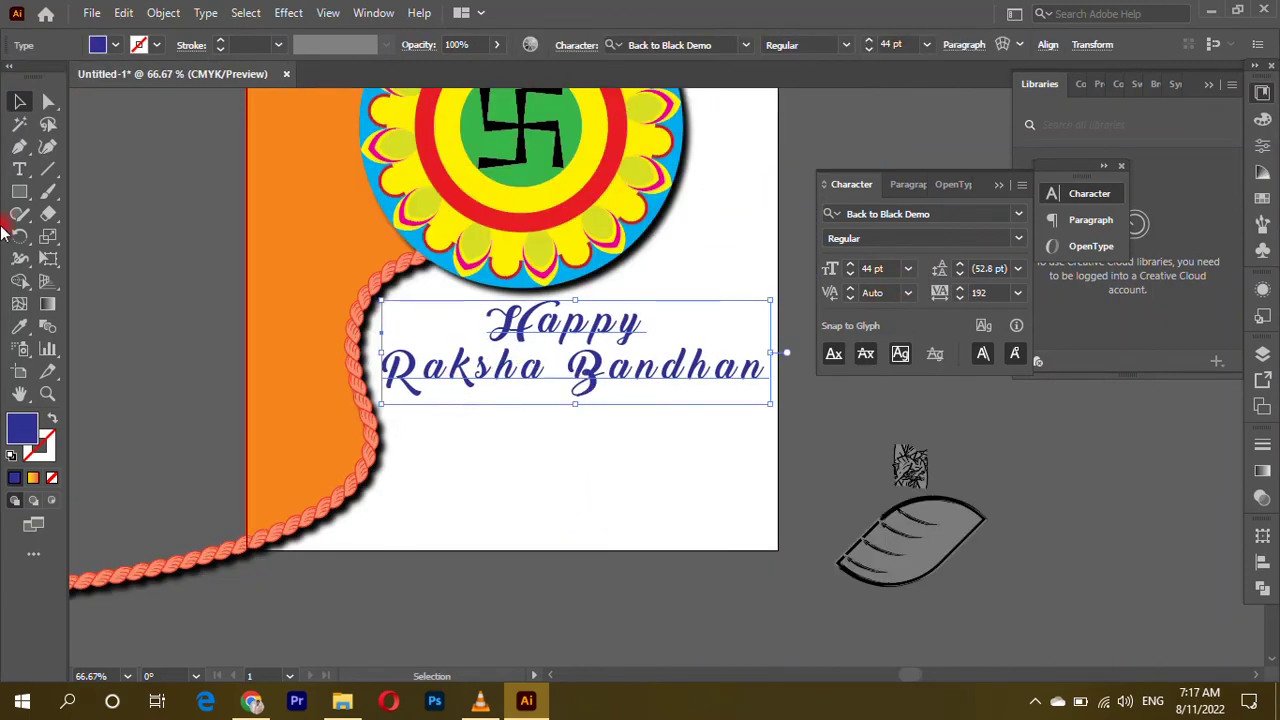
pyautogui.scroll(-2, 497, 372)
pyautogui.moveTo(530, 270); pyautogui.dragTo(541, 398)
# Step: Replace the copied text with the longer greeting message at 10 pt
pyautogui.doubleClick(540, 390)
pyautogui.hotkey('ctrl', 'v')
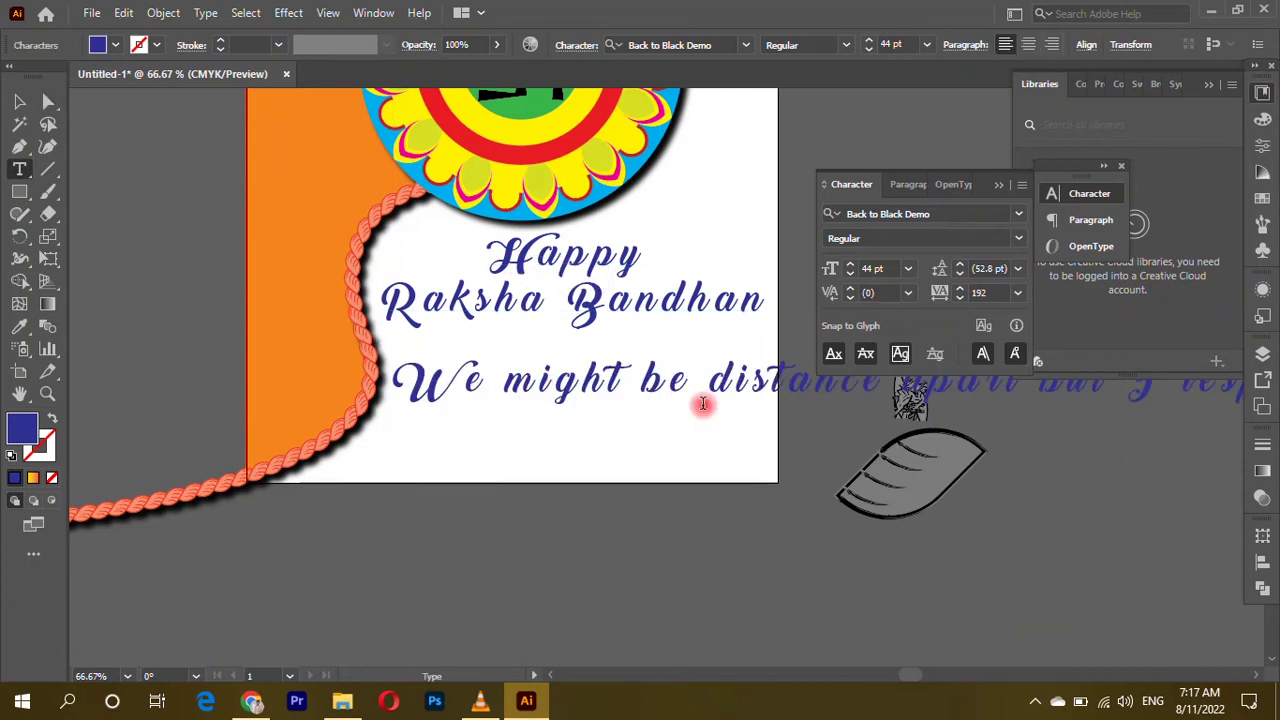
pyautogui.scroll(-3, 689, 440)
pyautogui.scroll(3, 560, 383)
pyautogui.scroll(-3, 415, 357)
pyautogui.scroll(-1, 415, 357)
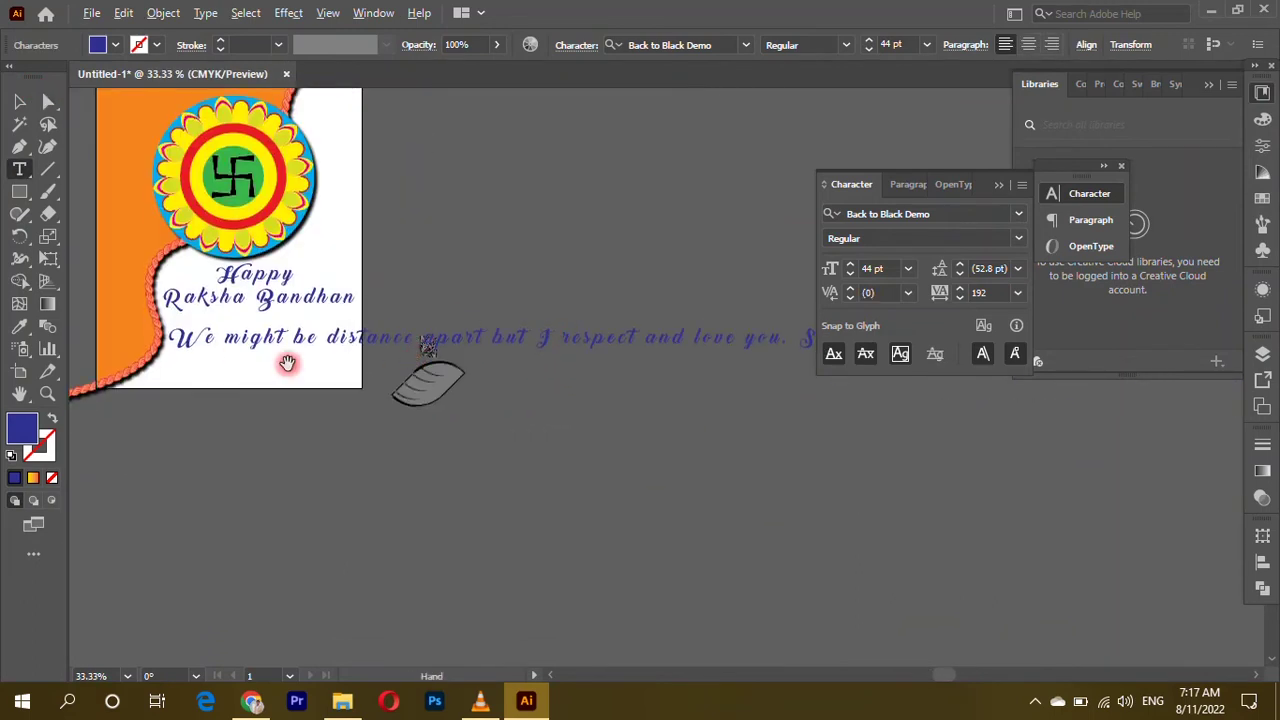
pyautogui.hotkey('ctrl', 'a')
pyautogui.click(908, 268)
pyautogui.click(933, 396)
pyautogui.scroll(2, 620, 350)
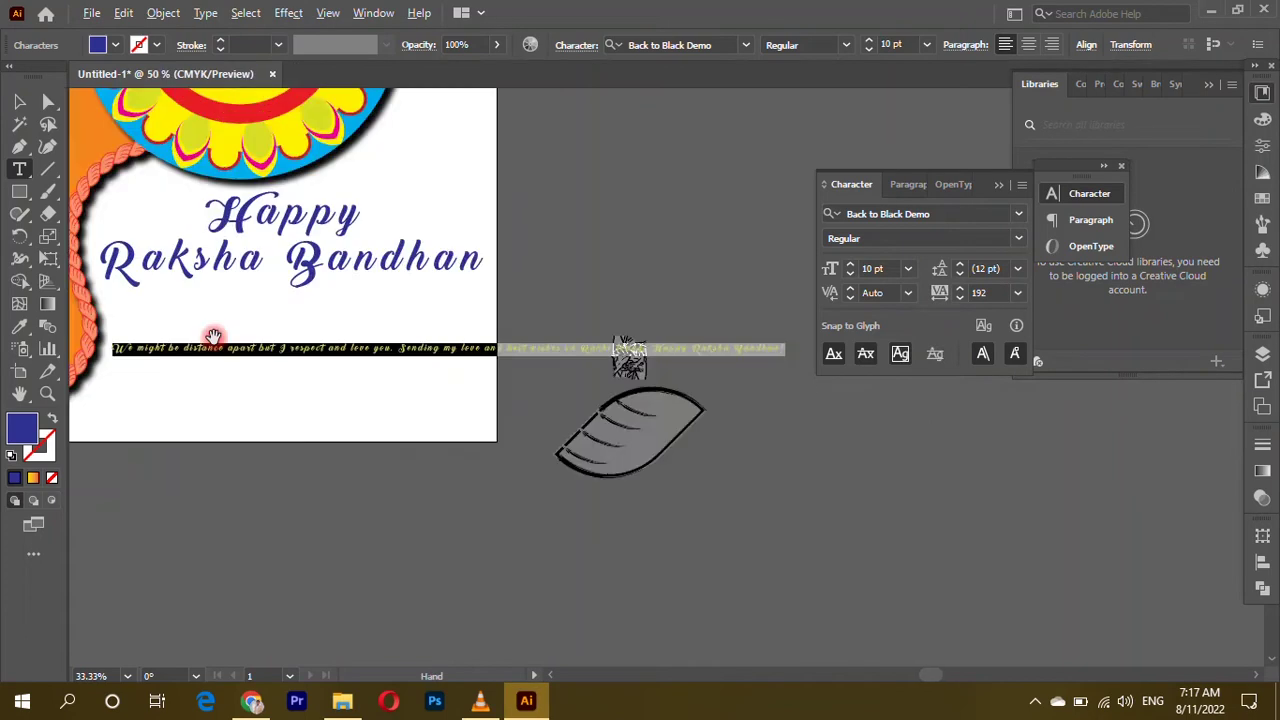
pyautogui.scroll(2, 637, 371)
pyautogui.click(543, 354)
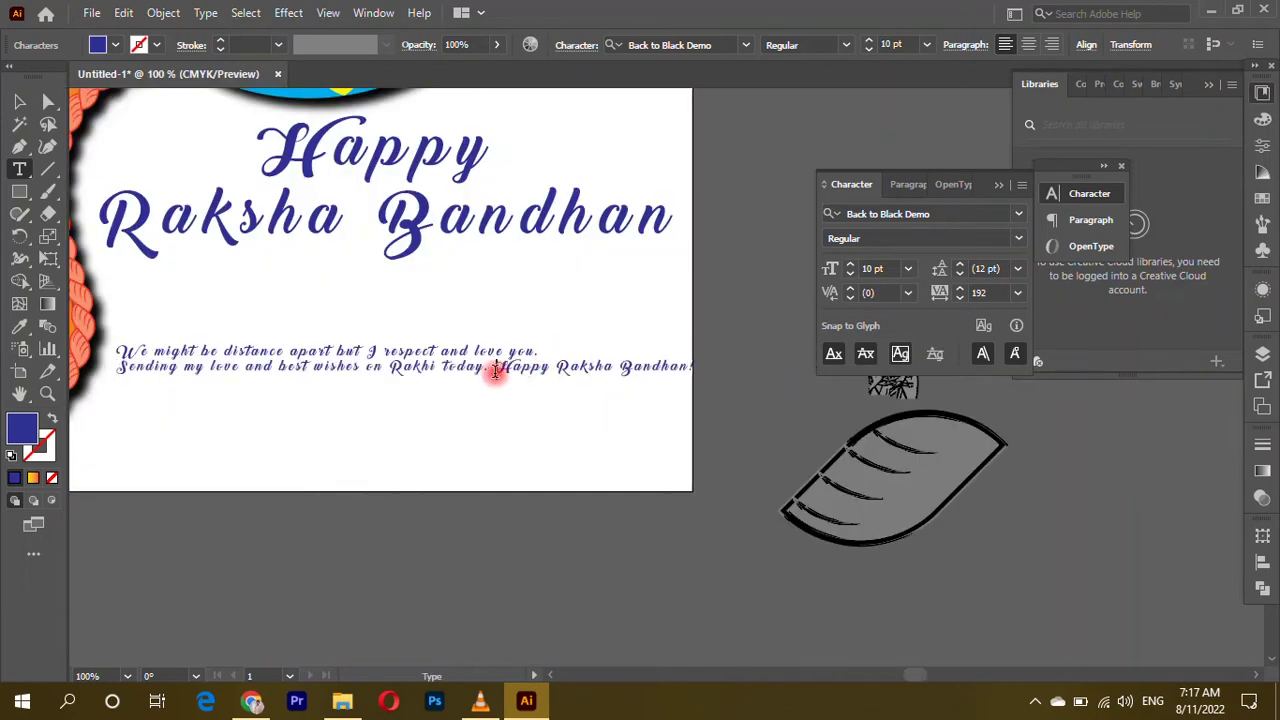
# Step: Move the message up beneath the heading and fill it lighter blue
pyautogui.click(19, 101)
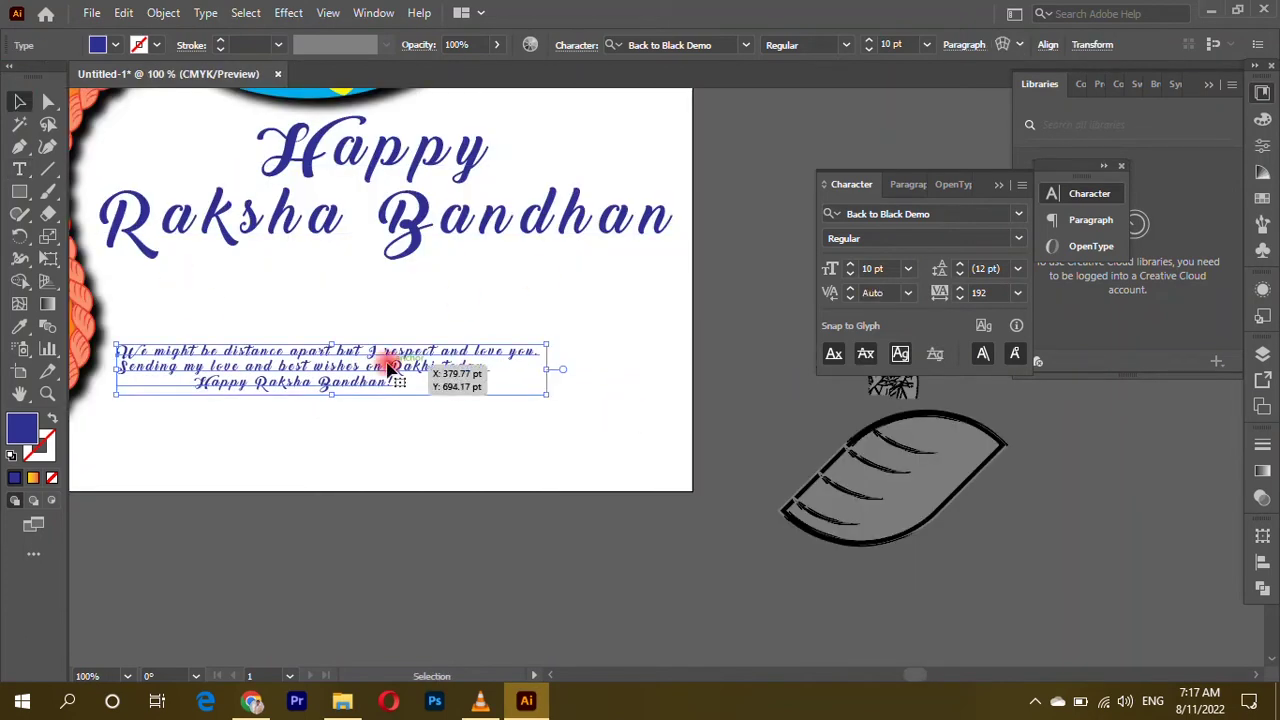
pyautogui.moveTo(388, 369); pyautogui.dragTo(435, 325)
pyautogui.click(97, 45)
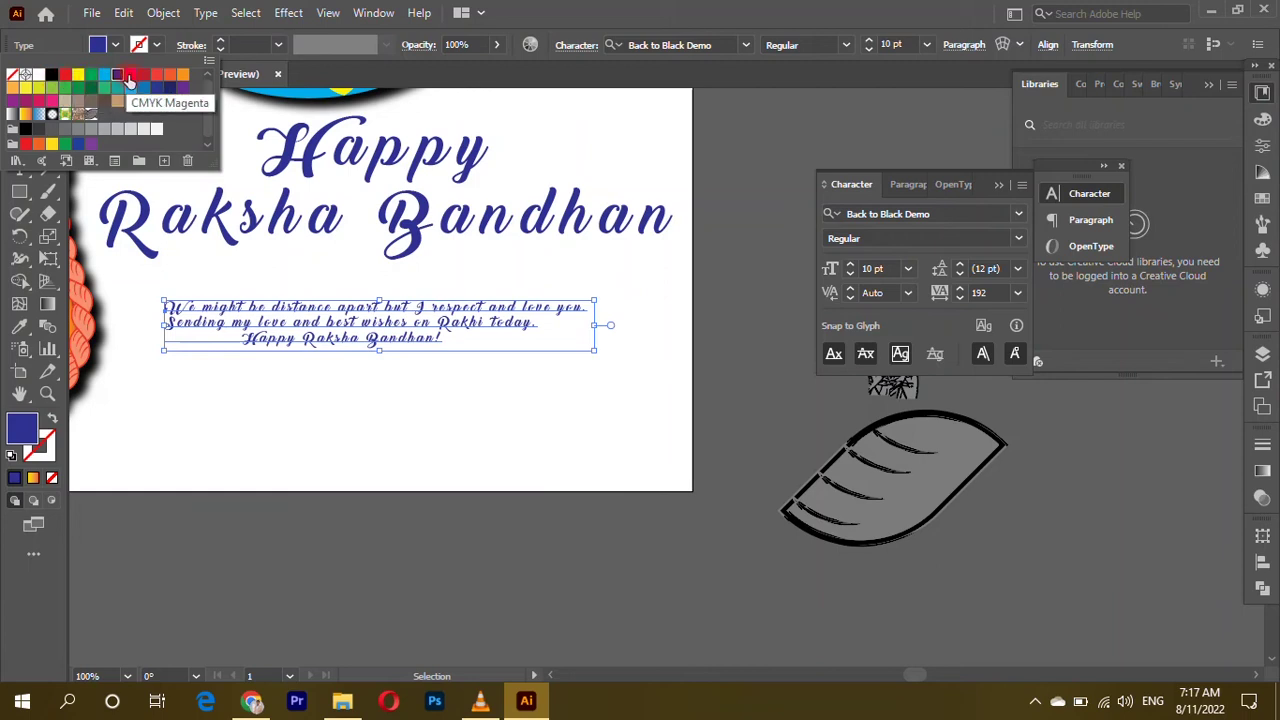
pyautogui.click(155, 90)
# Step: Set the message font size to 13 pt, then select the heading
pyautogui.click(908, 268)
pyautogui.click(930, 411)
pyautogui.scroll(3, 736, 438)
pyautogui.moveTo(736, 438); pyautogui.dragTo(666, 424)
pyautogui.click(885, 268)
pyautogui.press('Down')
pyautogui.click(537, 443)
pyautogui.click(480, 340)
pyautogui.scroll(2, 480, 340)
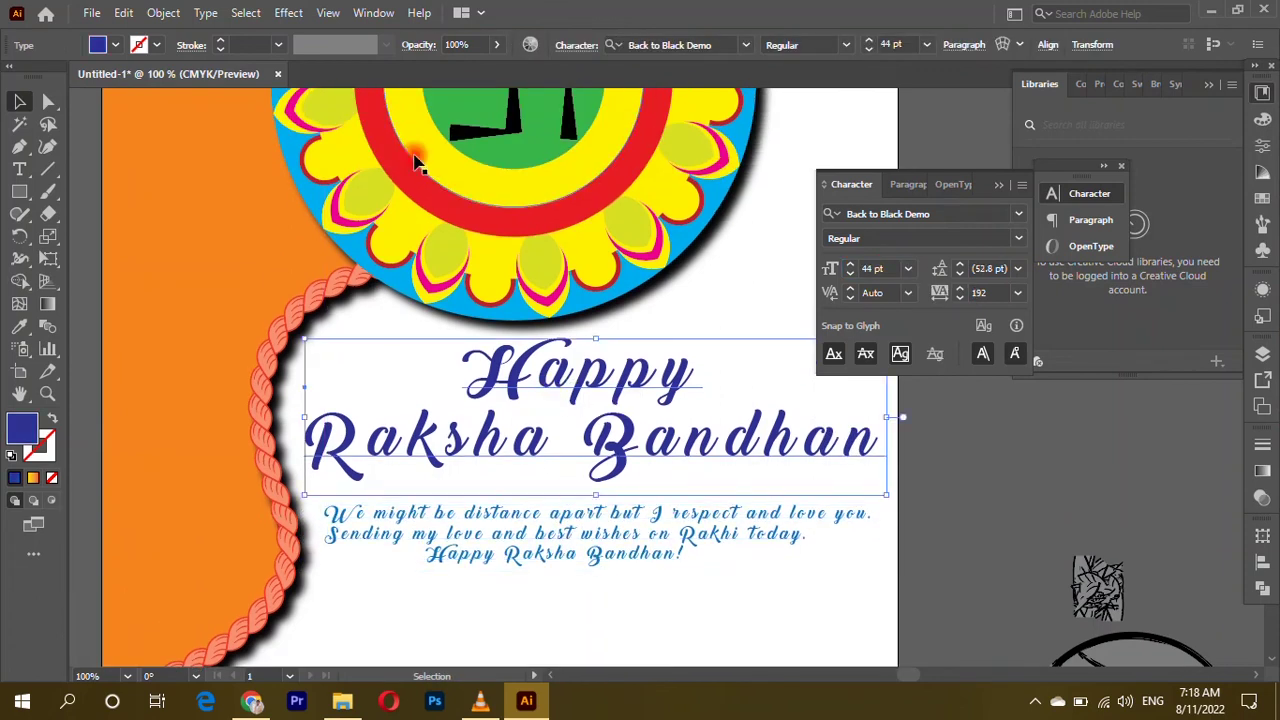
# Step: Give the heading a drop shadow with X 4 pt, Y 2 pt, Blur 2 pt
pyautogui.click(288, 12)
pyautogui.moveTo(313, 225)
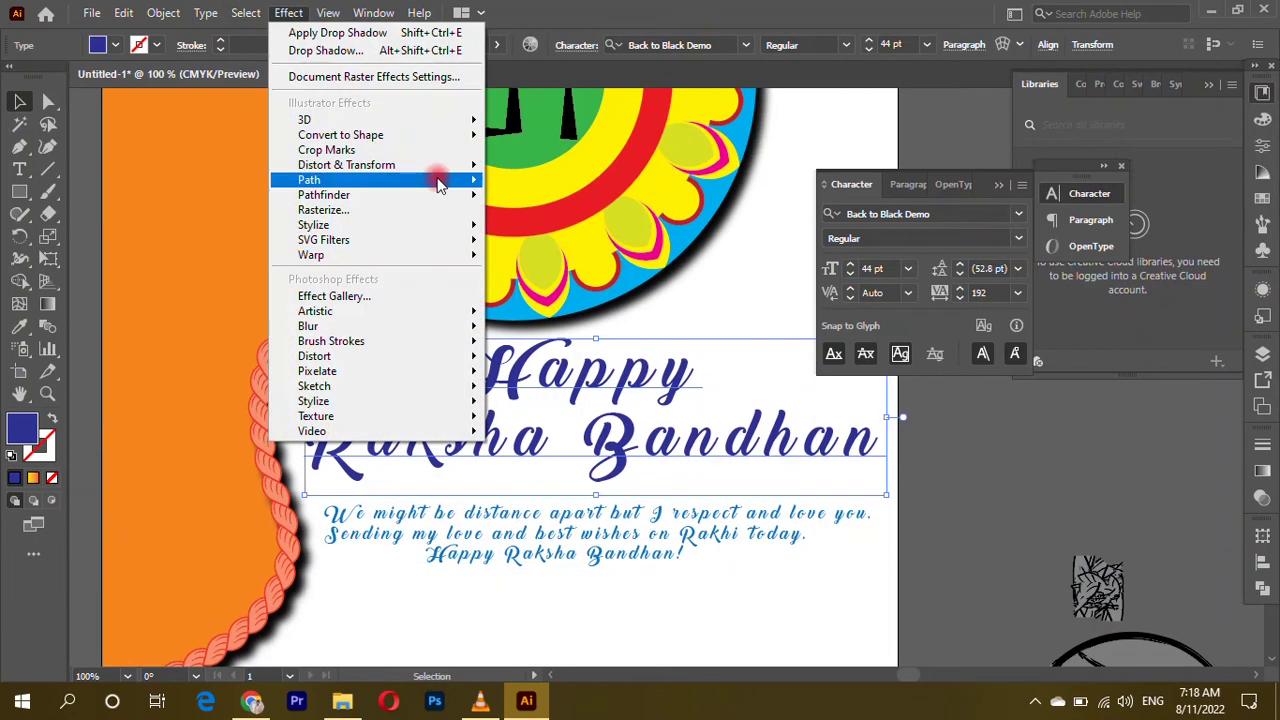
pyautogui.click(514, 220)
pyautogui.click(1080, 336)
pyautogui.press('Down')
pyautogui.click(1080, 305)
pyautogui.press('Down')
pyautogui.press('Down')
pyautogui.press('Down')
pyautogui.click(1077, 277)
pyautogui.press('Down')
pyautogui.press('Down')
pyautogui.press('Down')
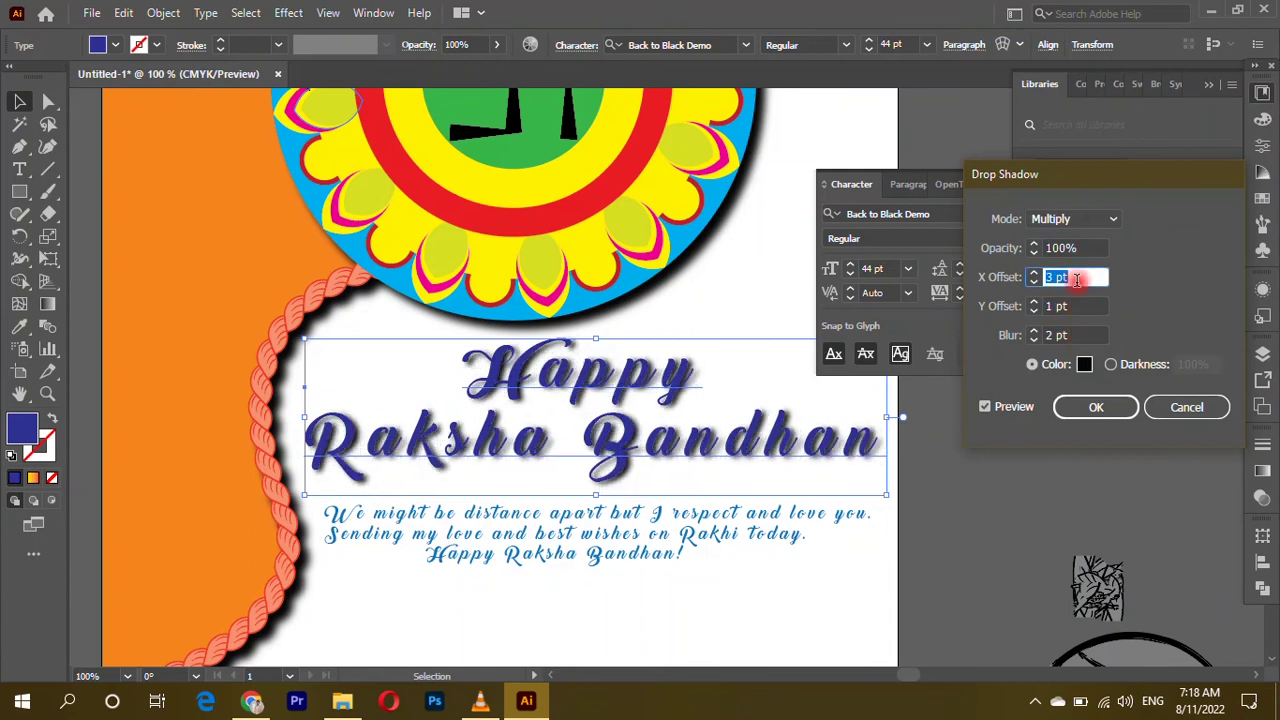
pyautogui.press('Up')
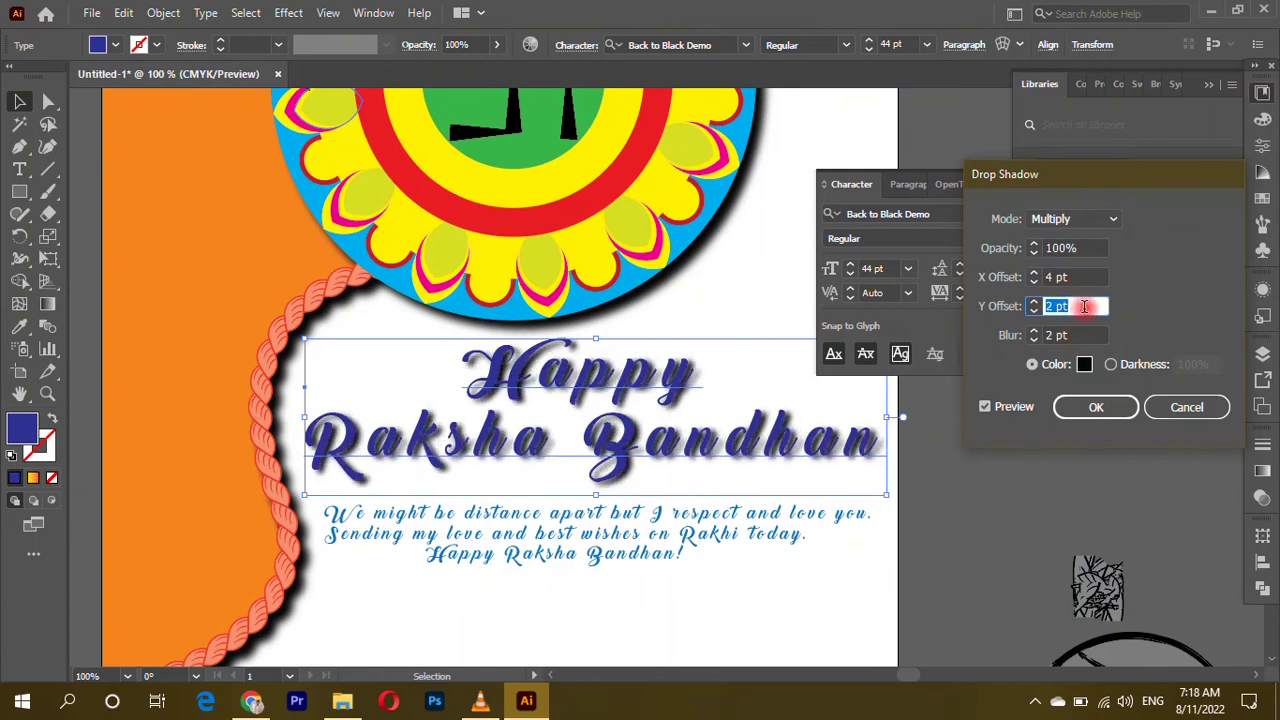
pyautogui.click(1087, 408)
# Step: Apply the same drop shadow to the greeting message text
pyautogui.click(600, 533)
pyautogui.click(288, 12)
pyautogui.click(330, 31)
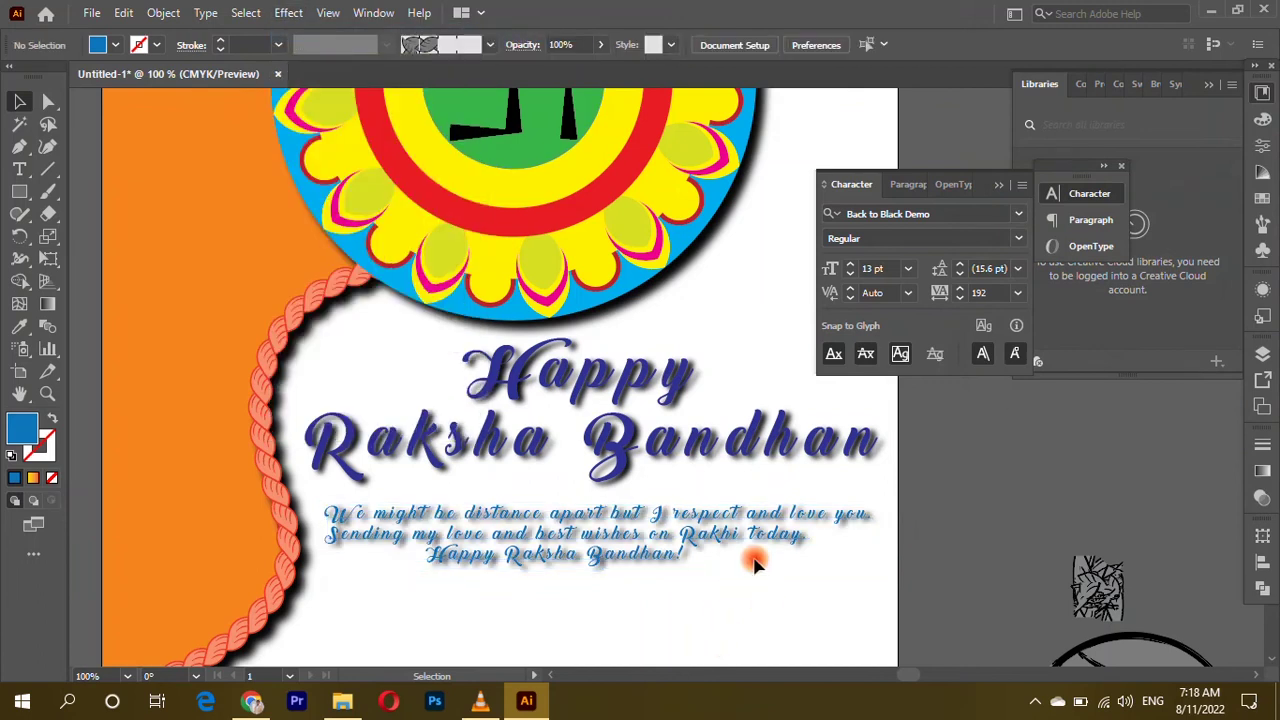
pyautogui.click(763, 606)
pyautogui.hotkey('ctrl', '-')
pyautogui.hotkey('ctrl', '-')
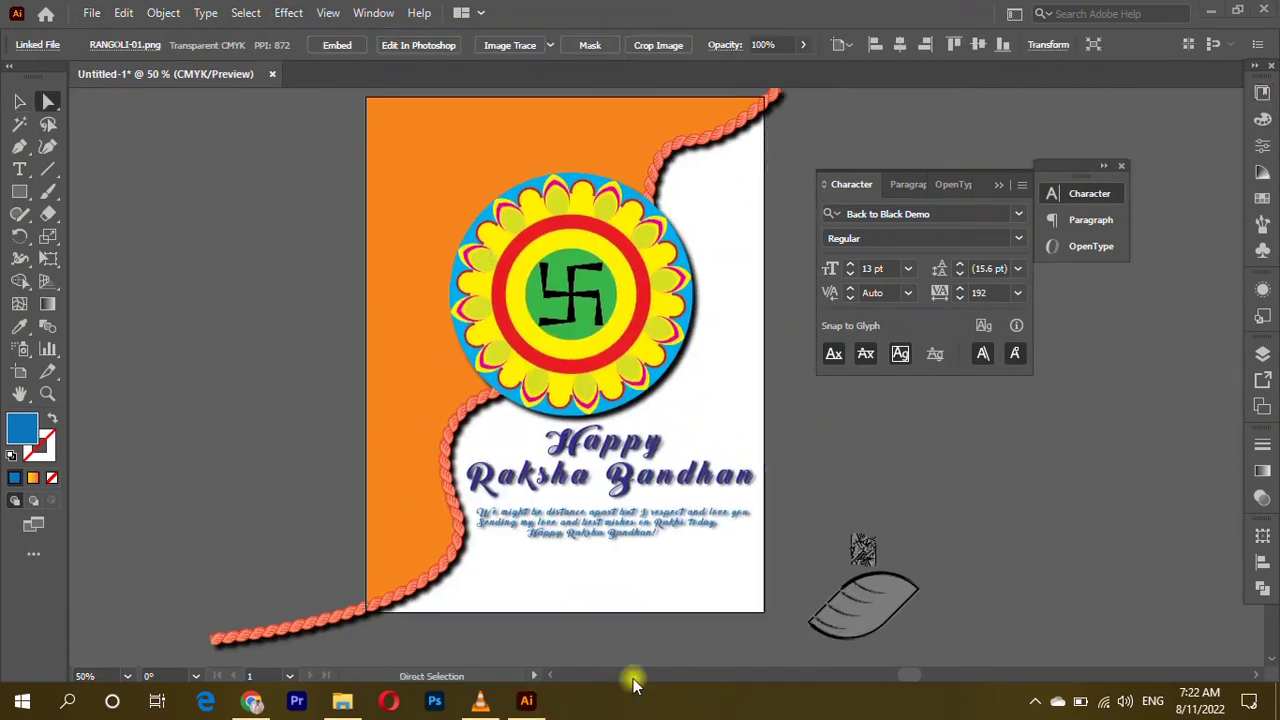
# Step: Shrink the rangoli and place it at the orange panel's top-left
pyautogui.scroll(3, 551, 287)
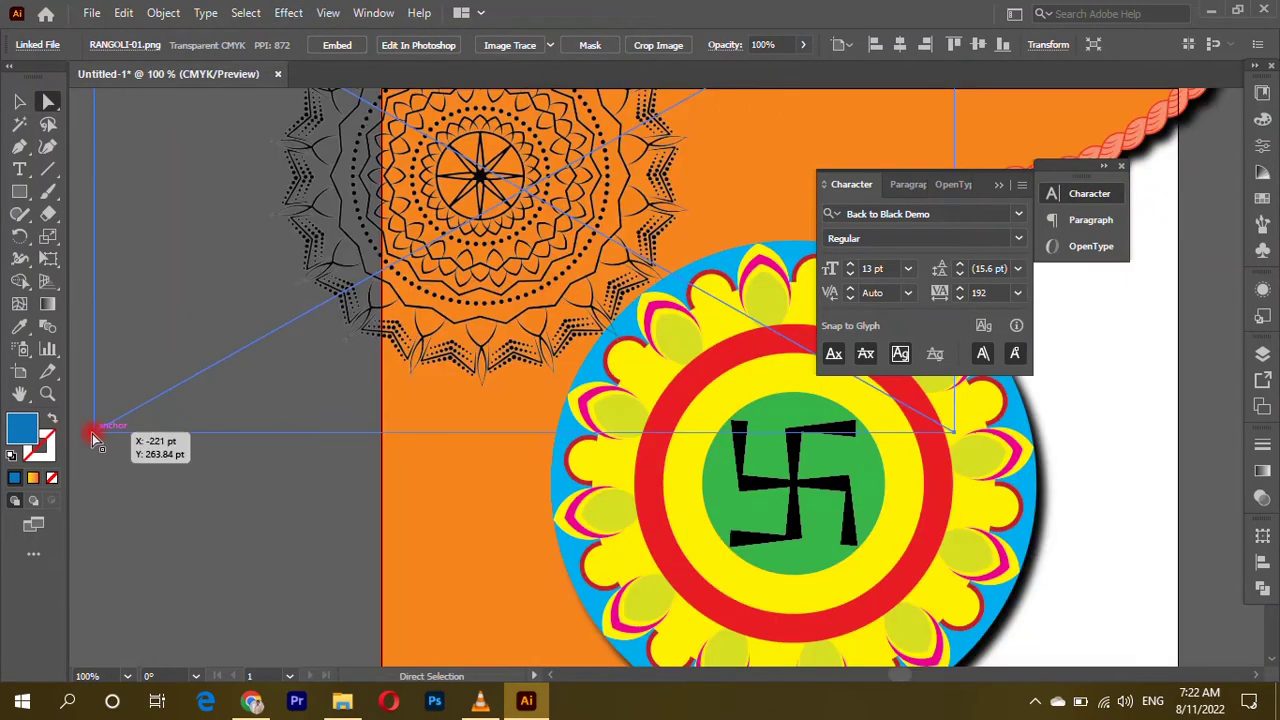
pyautogui.scroll(-2, 260, 420)
pyautogui.scroll(1, 392, 317)
pyautogui.moveTo(107, 142); pyautogui.dragTo(217, 218)
pyautogui.moveTo(508, 224); pyautogui.dragTo(402, 274)
pyautogui.moveTo(331, 316); pyautogui.dragTo(366, 290)
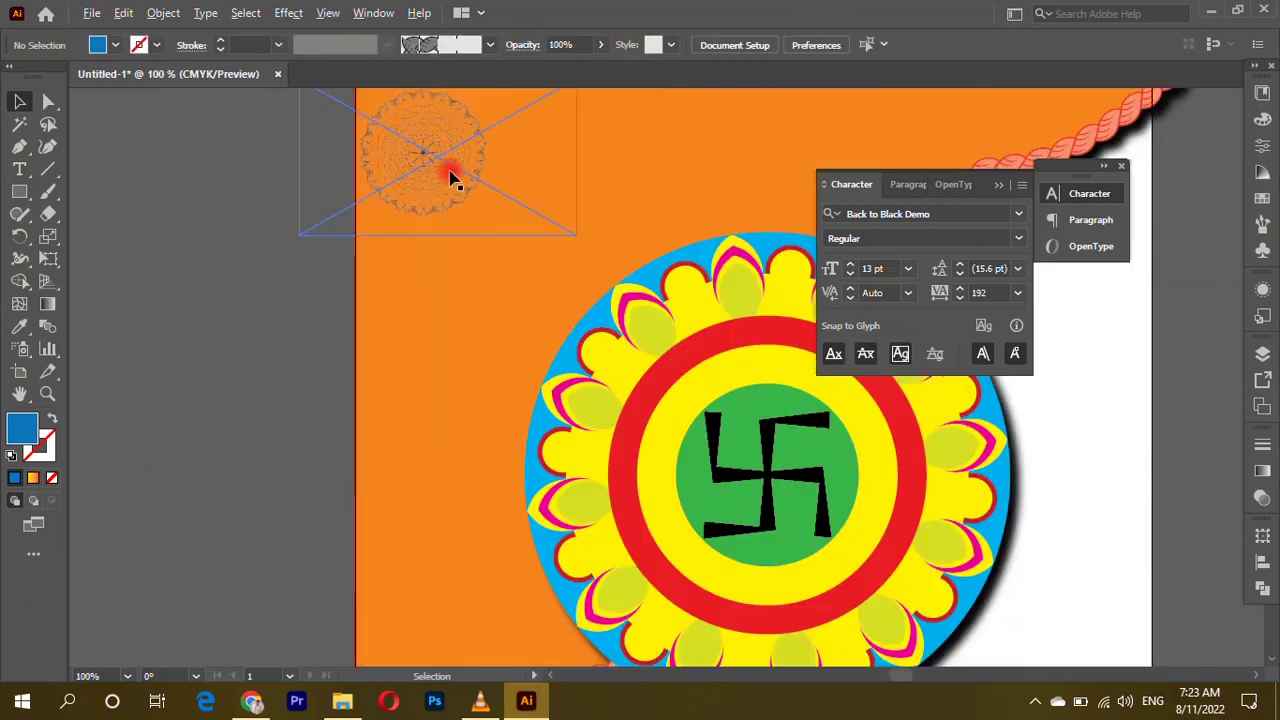
# Step: Repeat rangoli copies down the orange strip with Ctrl+D, deleting the extra one
pyautogui.moveTo(443, 177); pyautogui.dragTo(437, 300)
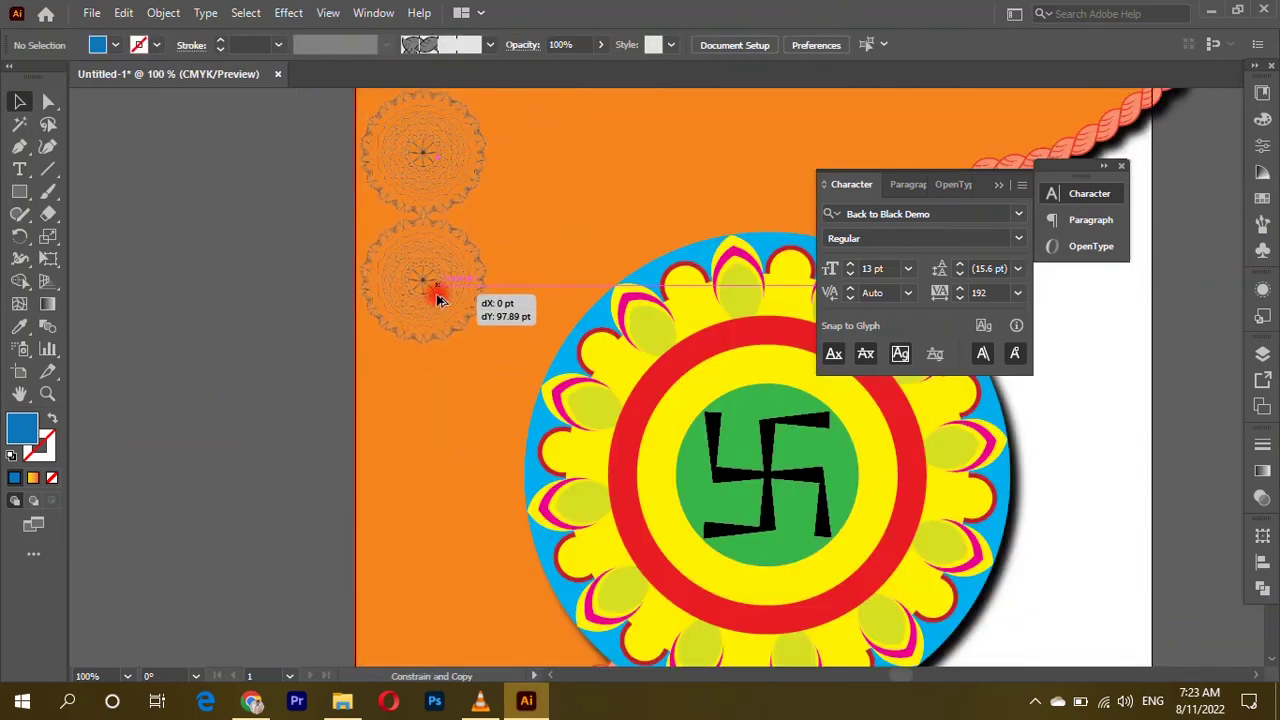
pyautogui.hotkey('ctrl', 'd')
pyautogui.hotkey('ctrl', 'd')
pyautogui.scroll(-5, 437, 300)
pyautogui.hotkey('ctrl', 'd')
pyautogui.hotkey('ctrl', 'd')
pyautogui.hotkey('ctrl', 'd')
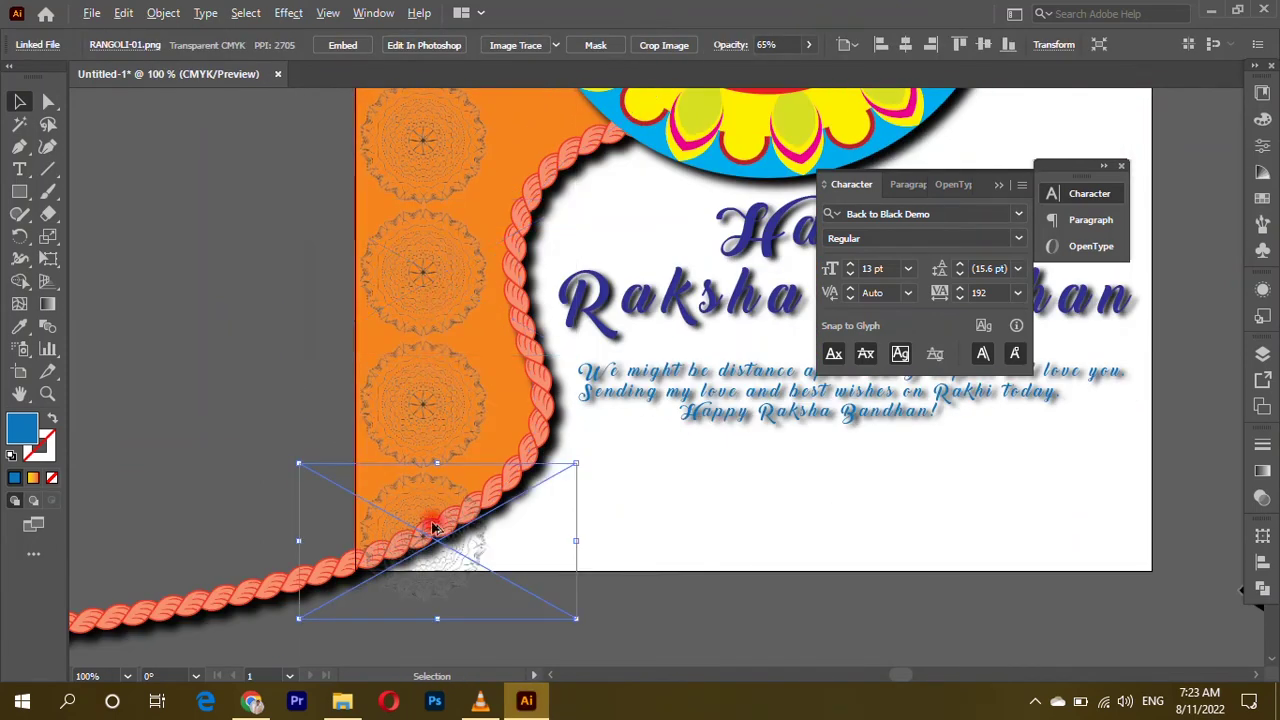
pyautogui.scroll(1, 433, 527)
pyautogui.scroll(1, 433, 405)
pyautogui.press('Delete')
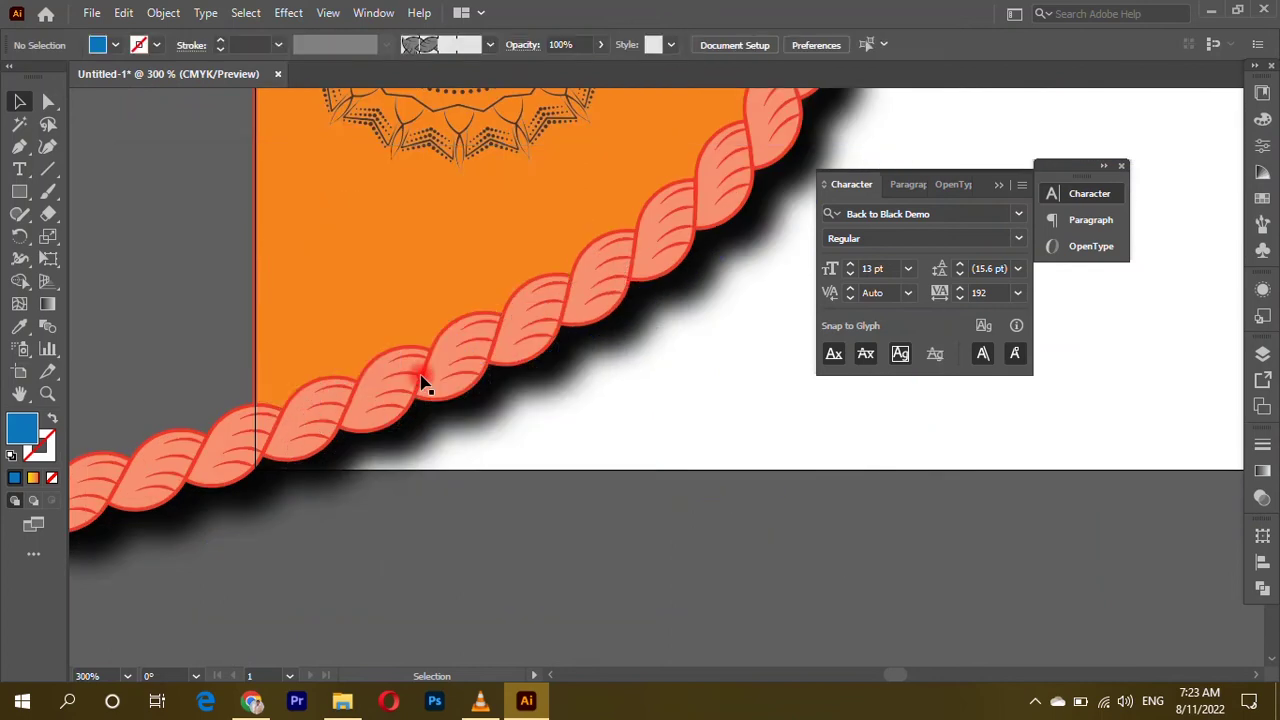
pyautogui.scroll(-3, 429, 286)
pyautogui.scroll(3, 297, 254)
pyautogui.scroll(-2, 297, 254)
pyautogui.scroll(1, 423, 157)
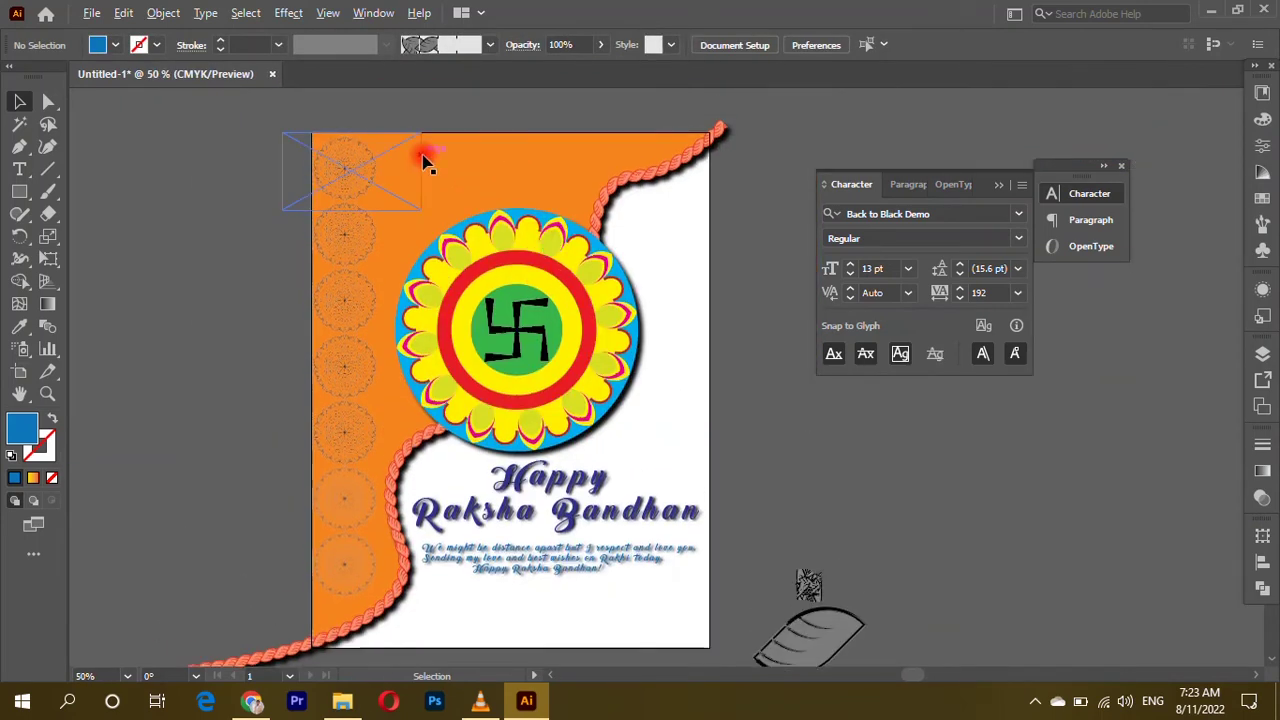
pyautogui.scroll(1, 315, 177)
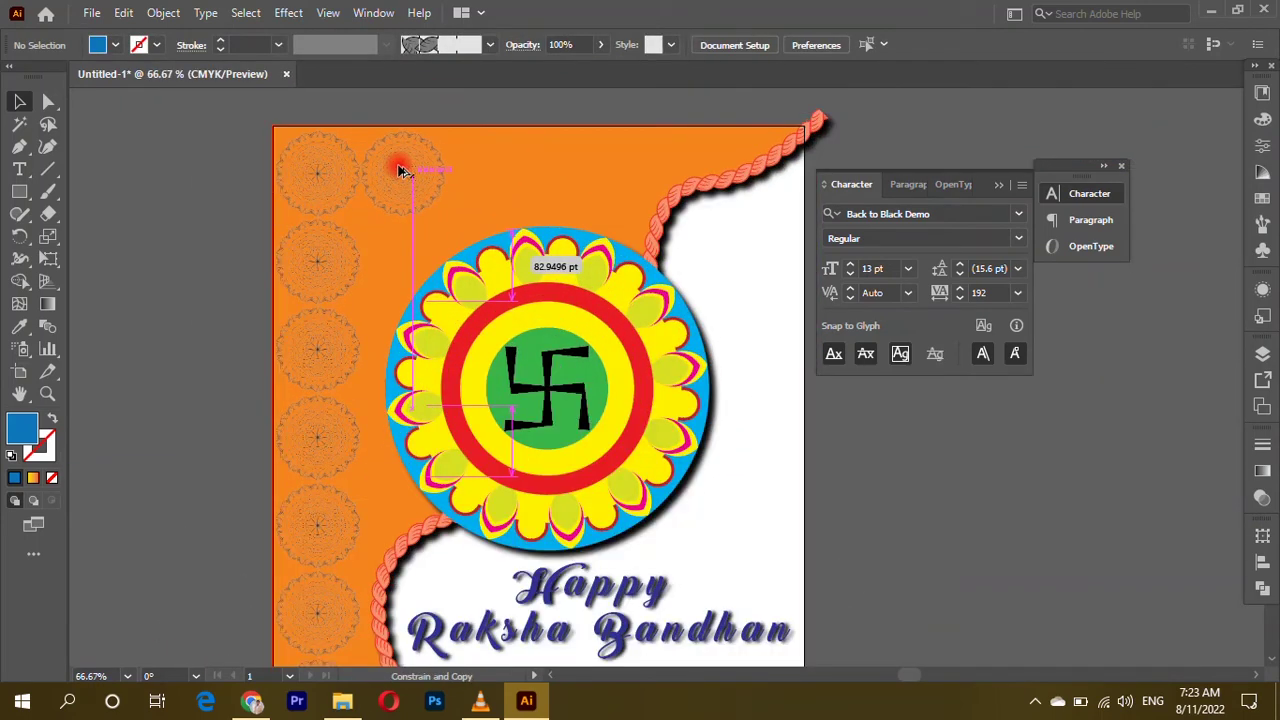
# Step: Enlarge a rangoli copy over the rakhi medallion
pyautogui.moveTo(400, 170); pyautogui.dragTo(528, 177)
pyautogui.moveTo(585, 228); pyautogui.dragTo(908, 560)
pyautogui.moveTo(637, 295); pyautogui.dragTo(516, 290)
pyautogui.click(149, 234)
pyautogui.click(478, 232)
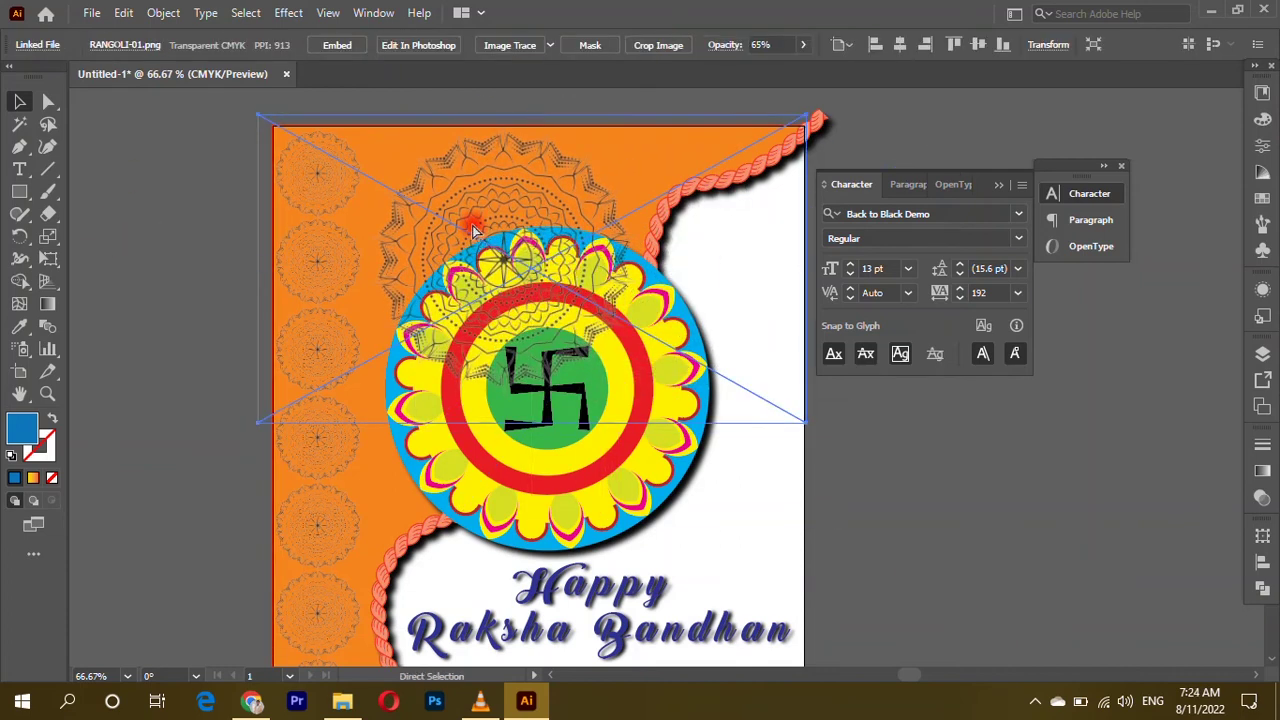
# Step: Send the large rangoli behind the medallion and move it toward the top
pyautogui.hotkey('ctrl', 'shift', '[')
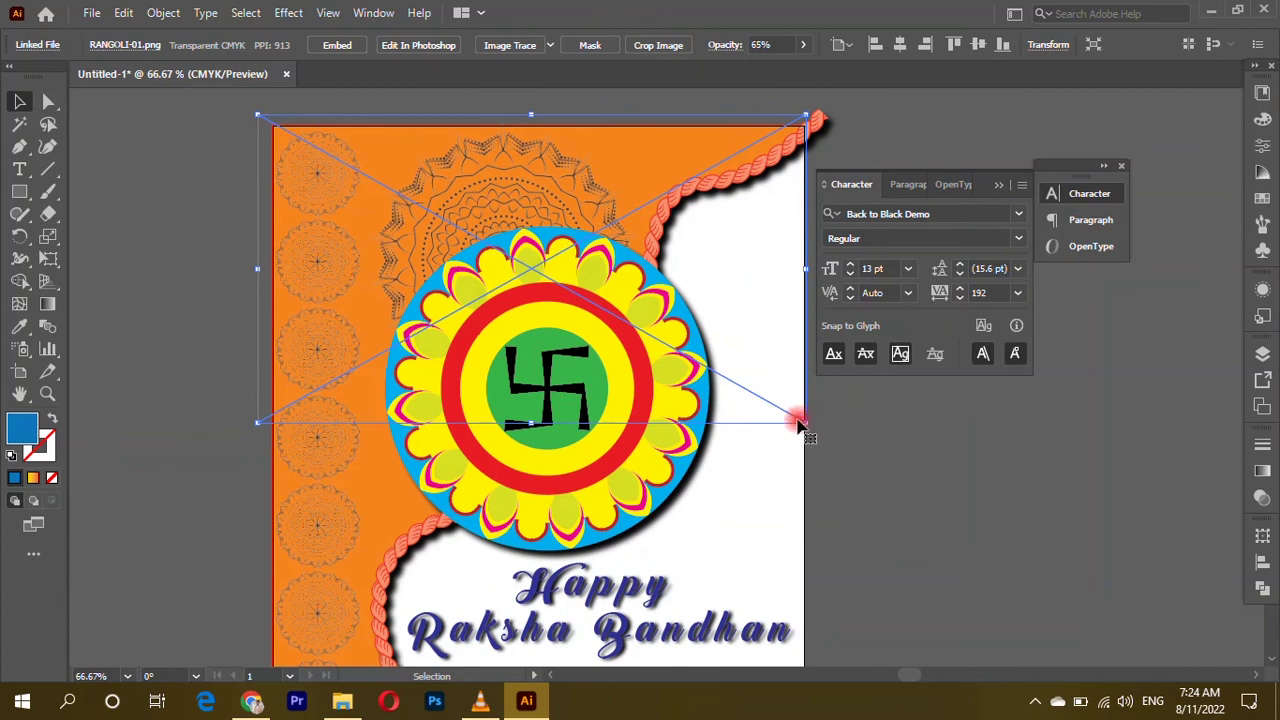
pyautogui.moveTo(657, 334); pyautogui.dragTo(557, 220)
pyautogui.click(177, 180)
pyautogui.moveTo(481, 208); pyautogui.dragTo(480, 183)
pyautogui.scroll(3, 548, 300)
pyautogui.click(548, 300)
pyautogui.hotkey('ctrl', '0')
pyautogui.hotkey('ctrl', '1')
pyautogui.moveTo(503, 214)
pyautogui.mouseDown()
pyautogui.moveTo(503, 187)
pyautogui.moveTo(451, 227)
pyautogui.mouseUp()
pyautogui.hotkey('ctrl', '-')
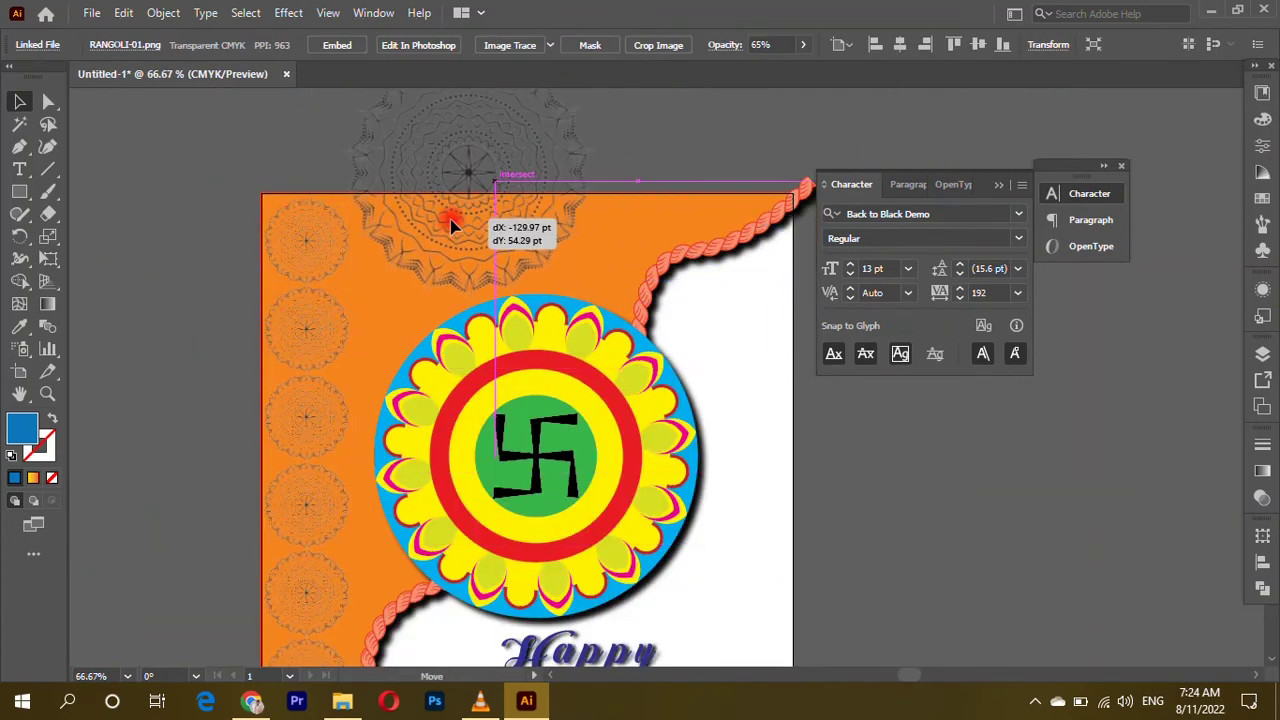
# Step: Scale the large rangoli down and set it along the artboard's top edge
pyautogui.moveTo(261, 326); pyautogui.dragTo(358, 299)
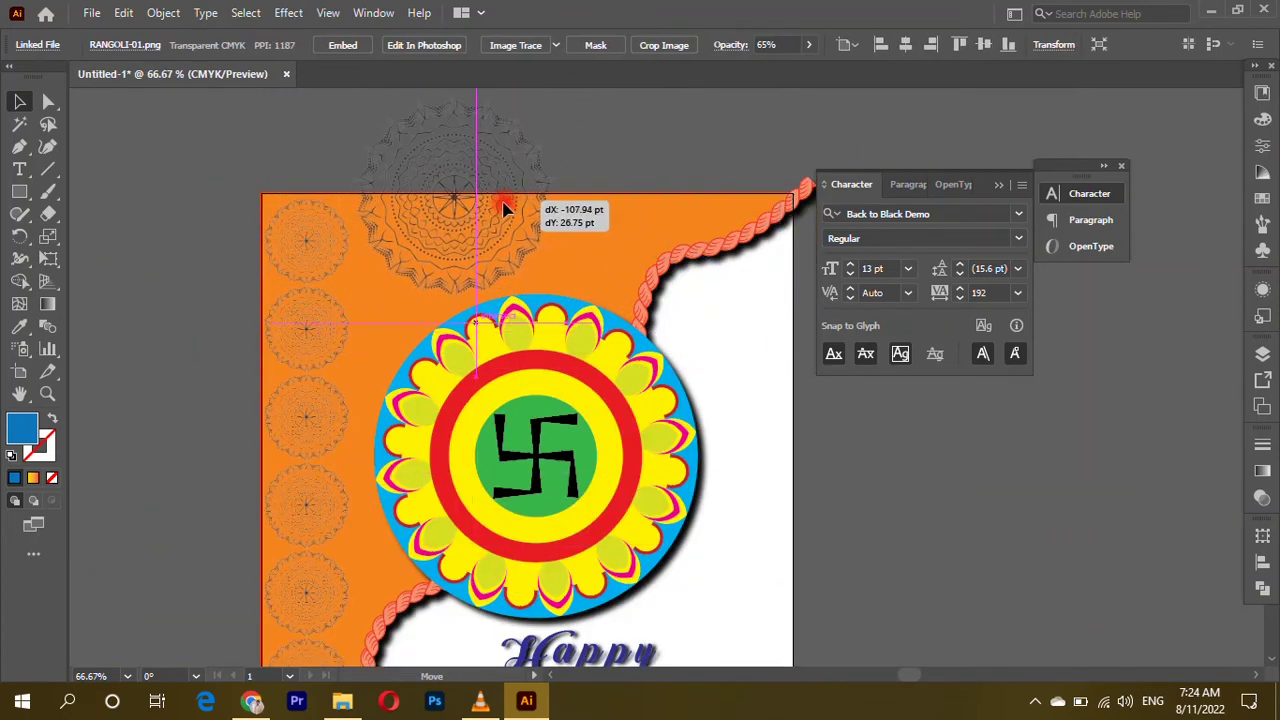
pyautogui.moveTo(503, 212); pyautogui.dragTo(466, 191)
pyautogui.hotkey('ctrl', '+')
pyautogui.hotkey('ctrl', '+')
pyautogui.hotkey('ctrl', '+')
pyautogui.hotkey('ctrl', '-')
pyautogui.hotkey('ctrl', '-')
pyautogui.hotkey('ctrl', '-')
pyautogui.click(633, 204)
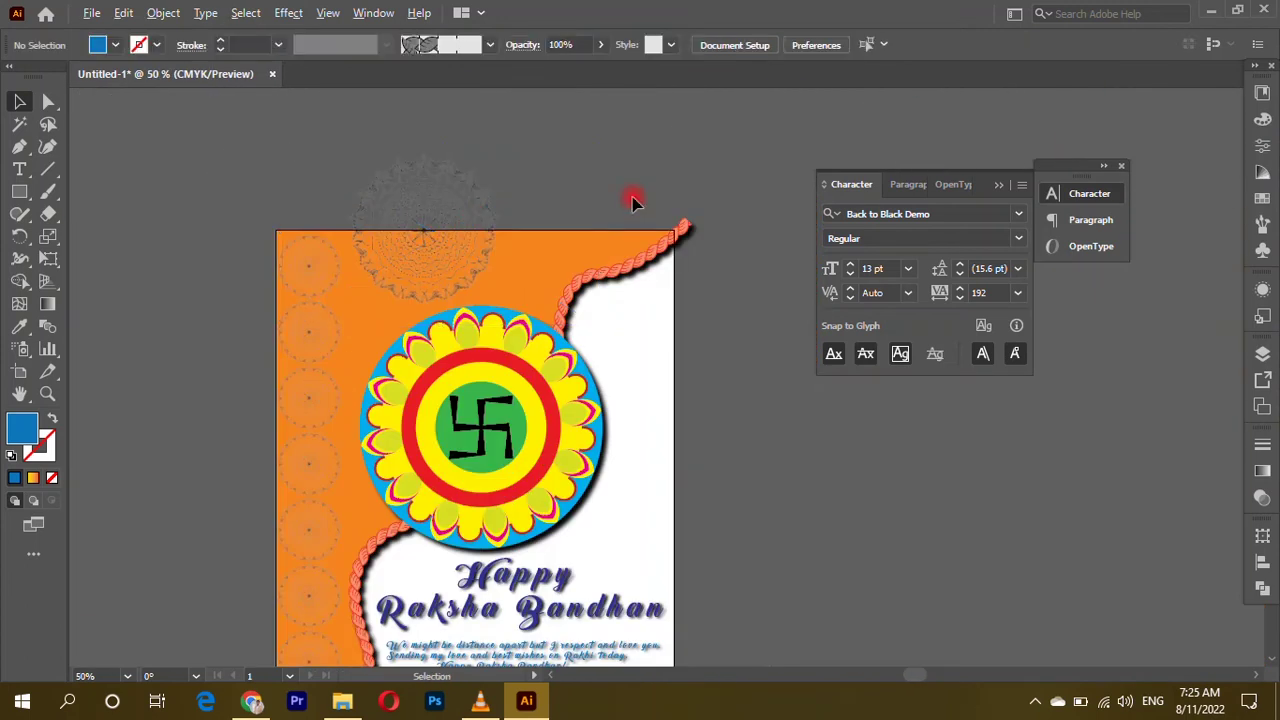
pyautogui.scroll(1, 491, 517)
# Step: Select all the heading text with the Type tool for 78 pt leading
pyautogui.press('t')
pyautogui.click(508, 480)
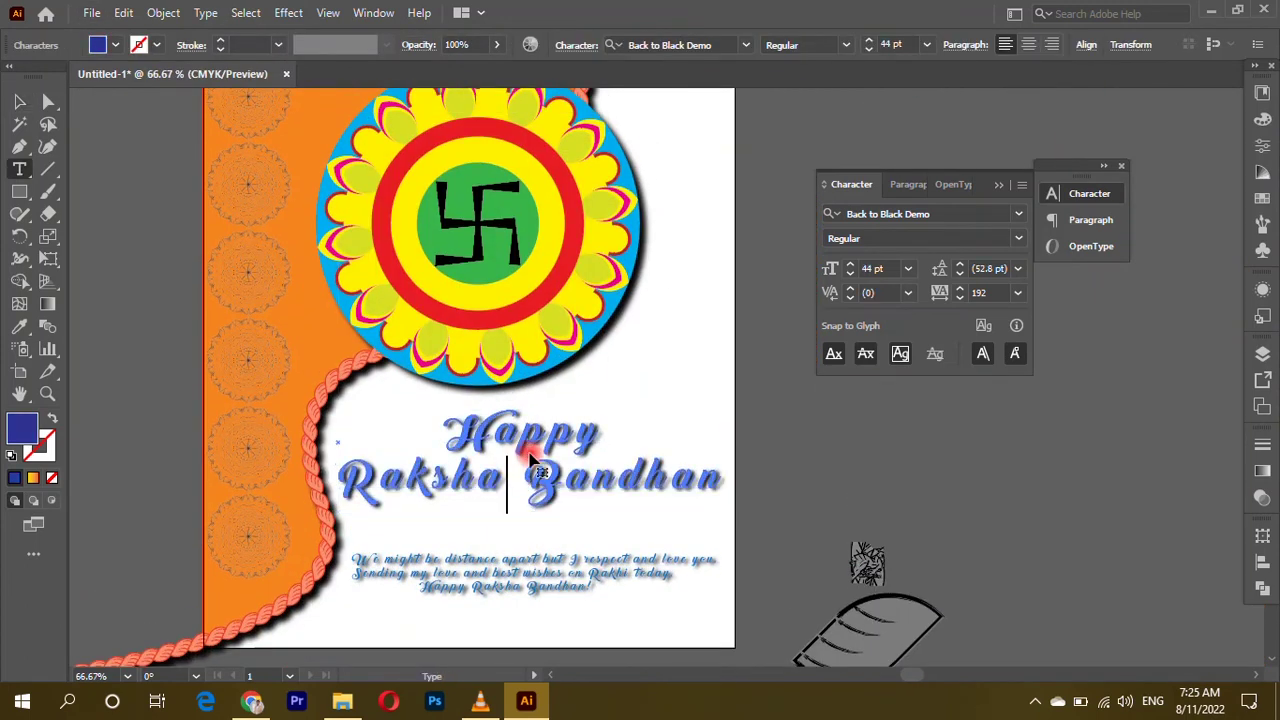
pyautogui.hotkey('ctrl', 'a')
pyautogui.scroll(10, 1035, 265)
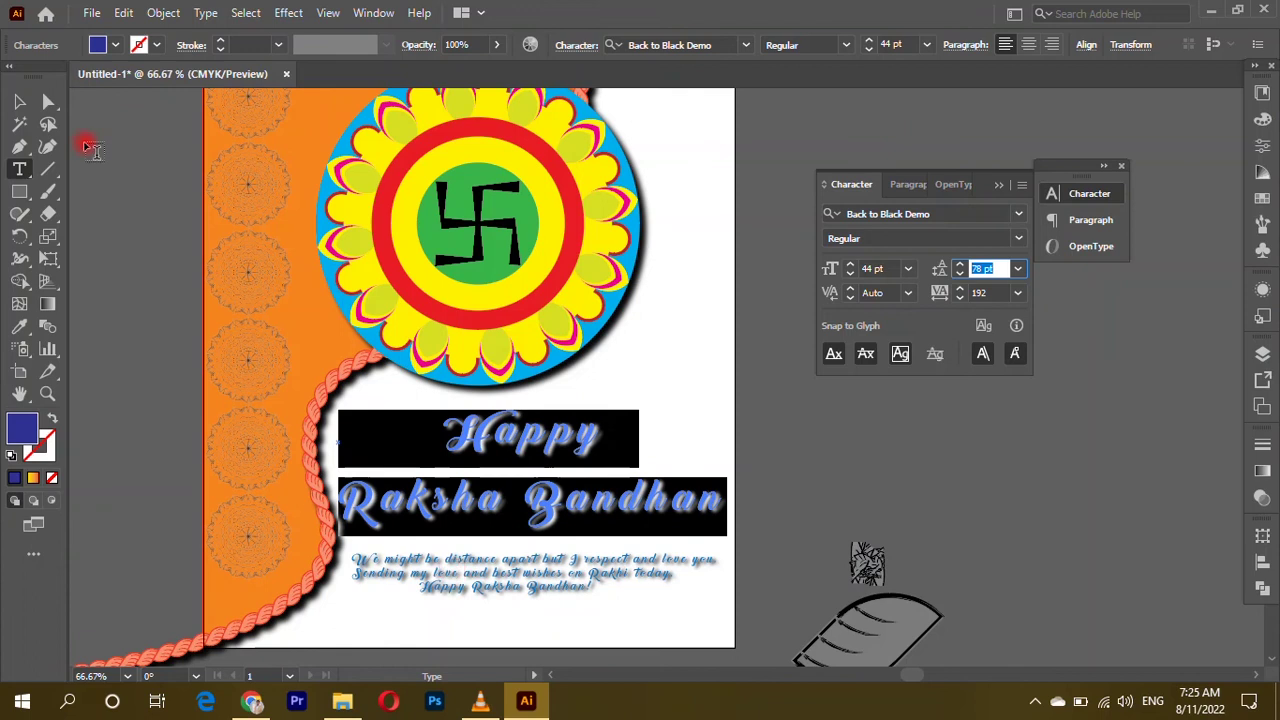
# Step: Select all the greeting message text and apply 25 pt leading
pyautogui.click(488, 598)
pyautogui.hotkey('ctrl', 'a')
pyautogui.scroll(3, 998, 262)
pyautogui.hotkey('ctrl', 'shift', 'a')
pyautogui.scroll(1, 494, 423)
pyautogui.scroll(3, 508, 432)
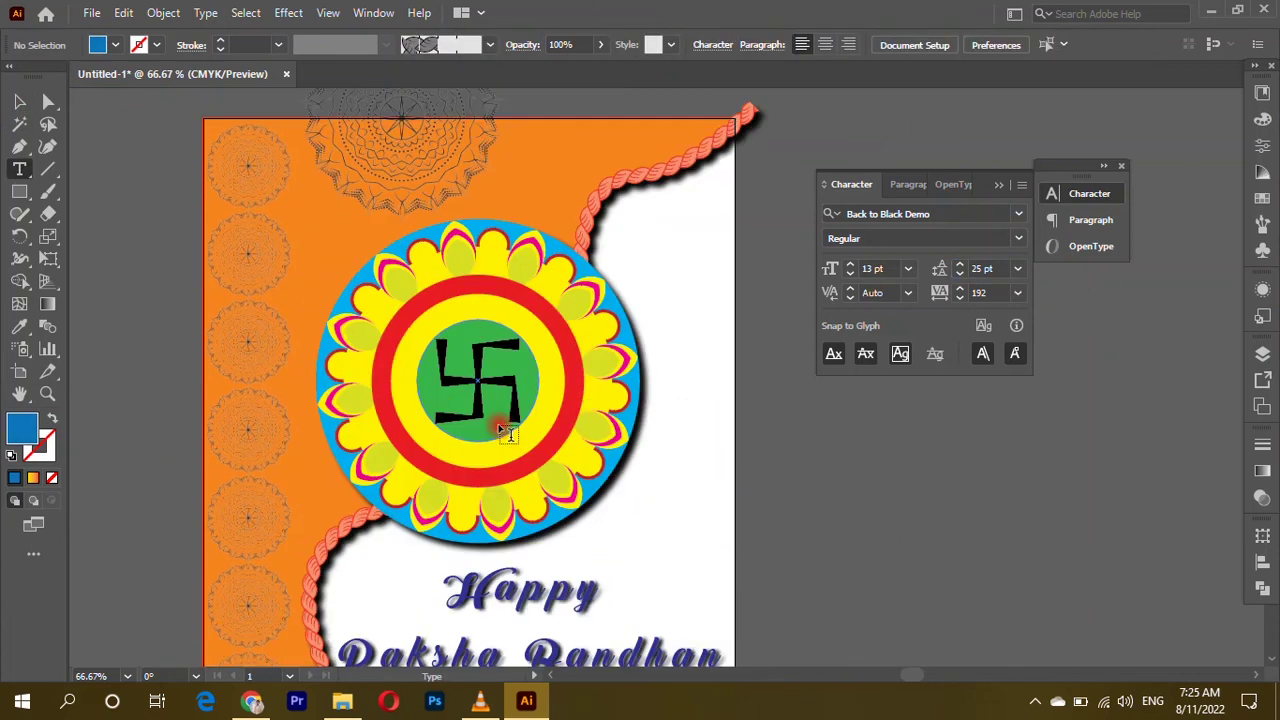
pyautogui.scroll(-2, 508, 432)
pyautogui.scroll(1, 518, 325)
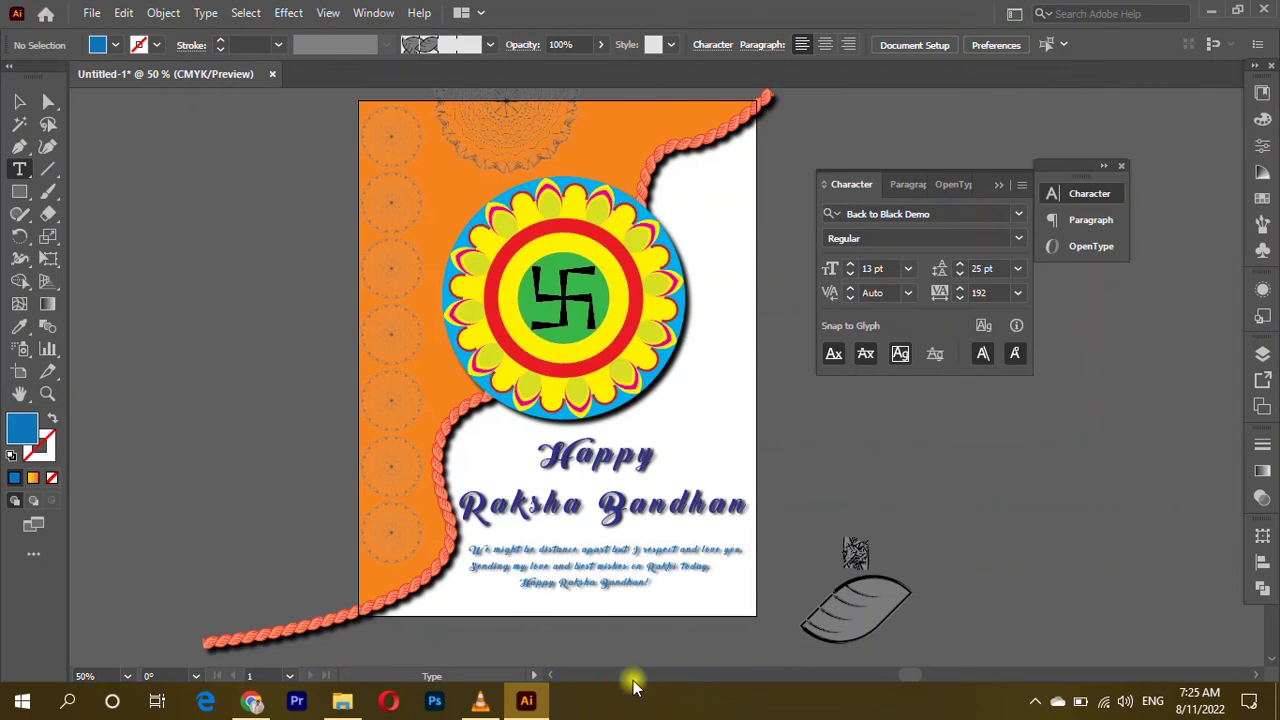